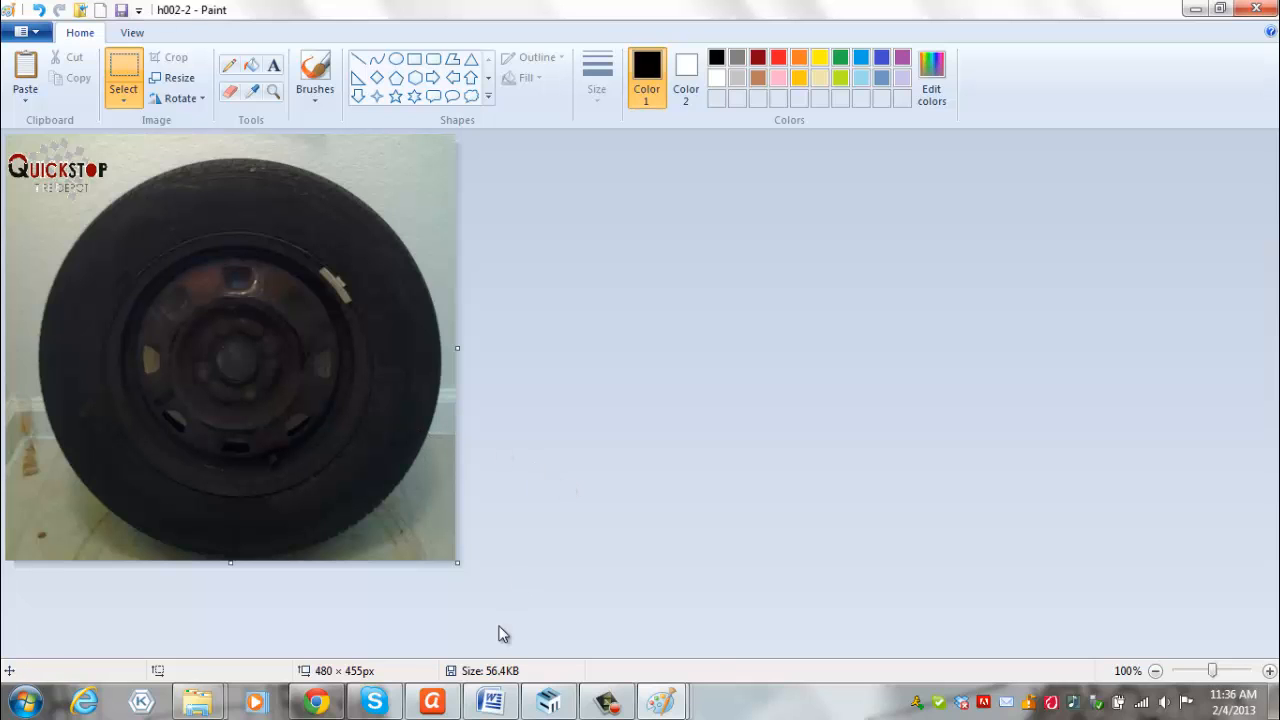
Bring up the Tire Images folder in Windows Explorer and review the four tire photos and their file names.
mouse_move(197, 702)
left_click(280, 635)
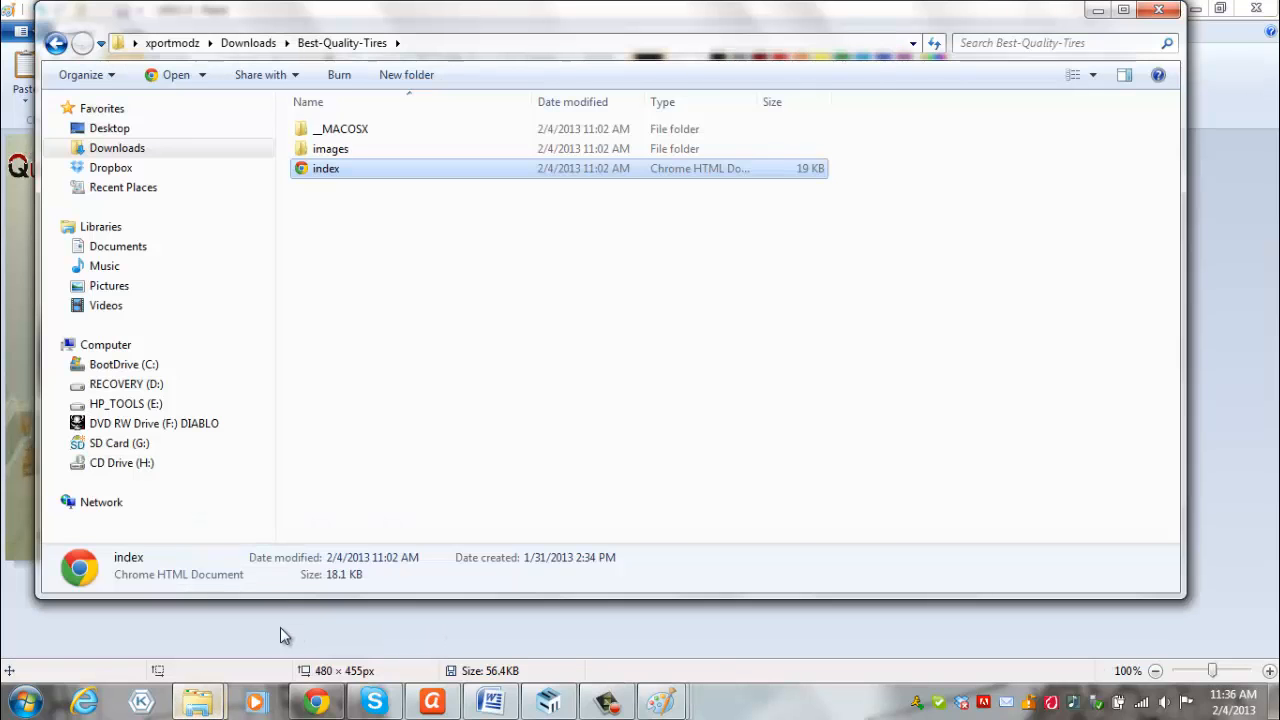
left_click(112, 605)
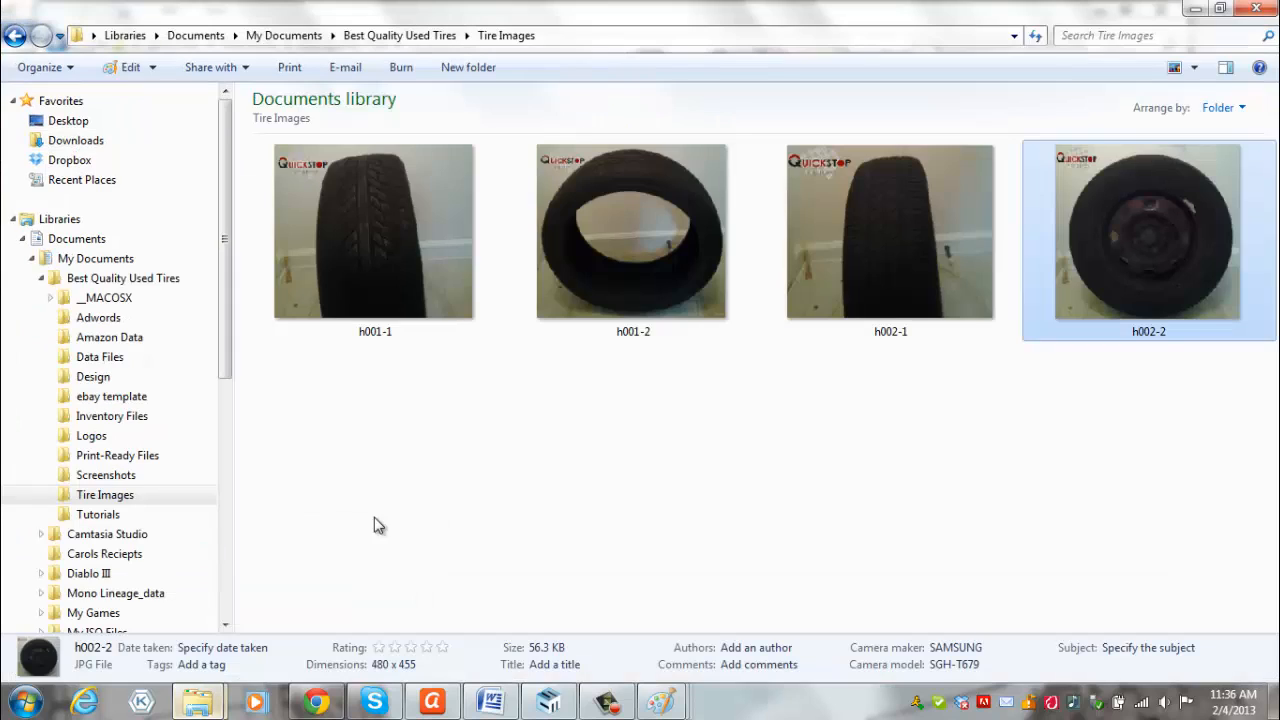
left_click_drag(1274, 485, 470, 300)
left_click(640, 498)
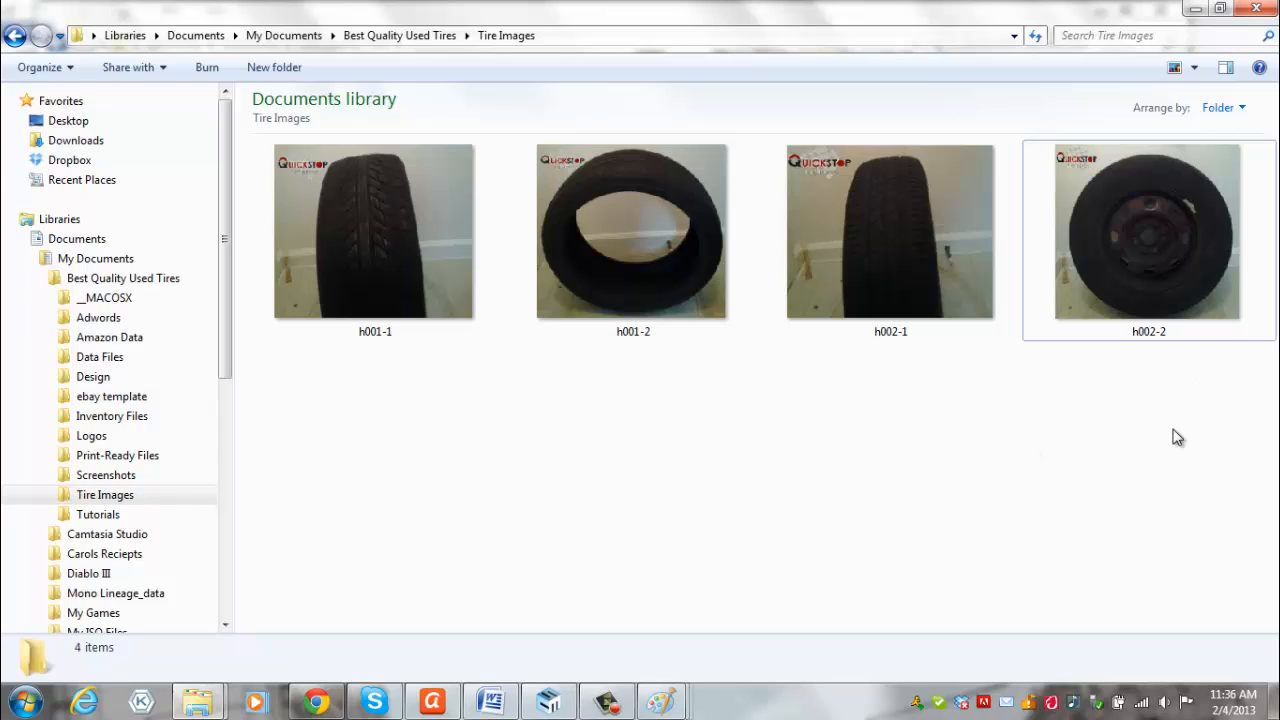
Switch to Shopping Cart Elite's File Storage and browse the local files to My Documents, Best Quality Used Tires, Tire Images.
left_click(548, 703)
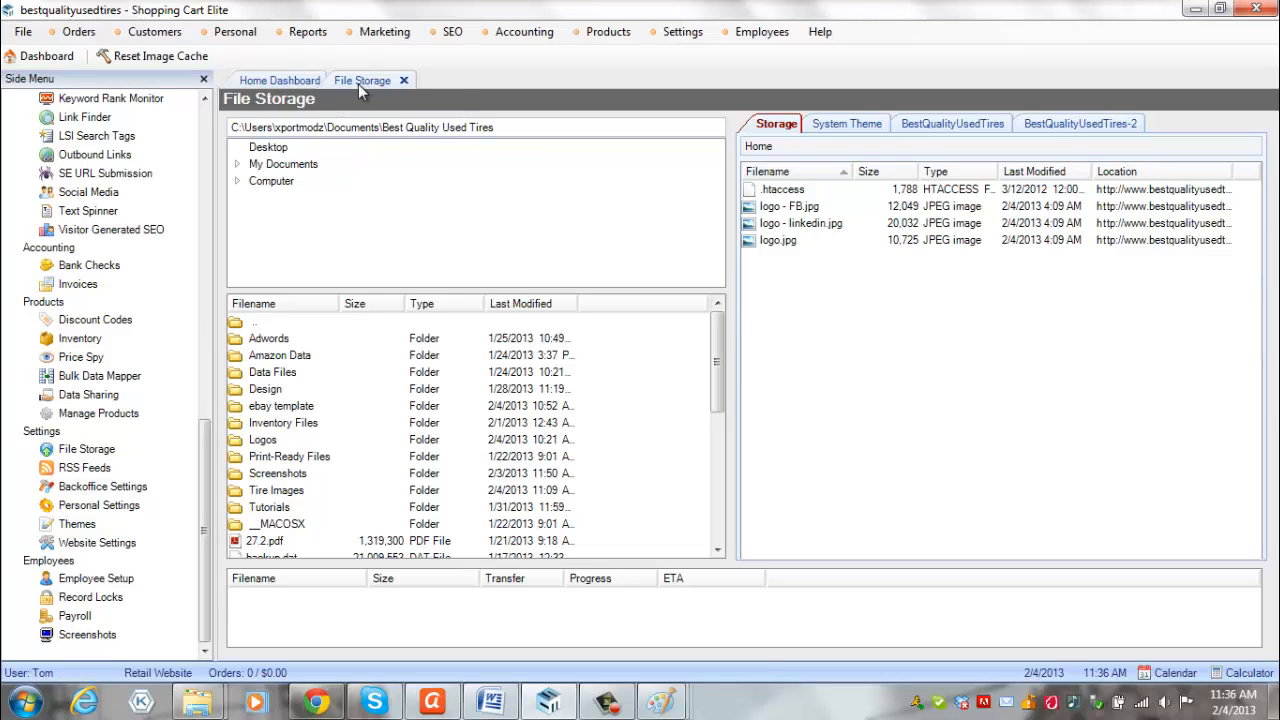
left_click(670, 36)
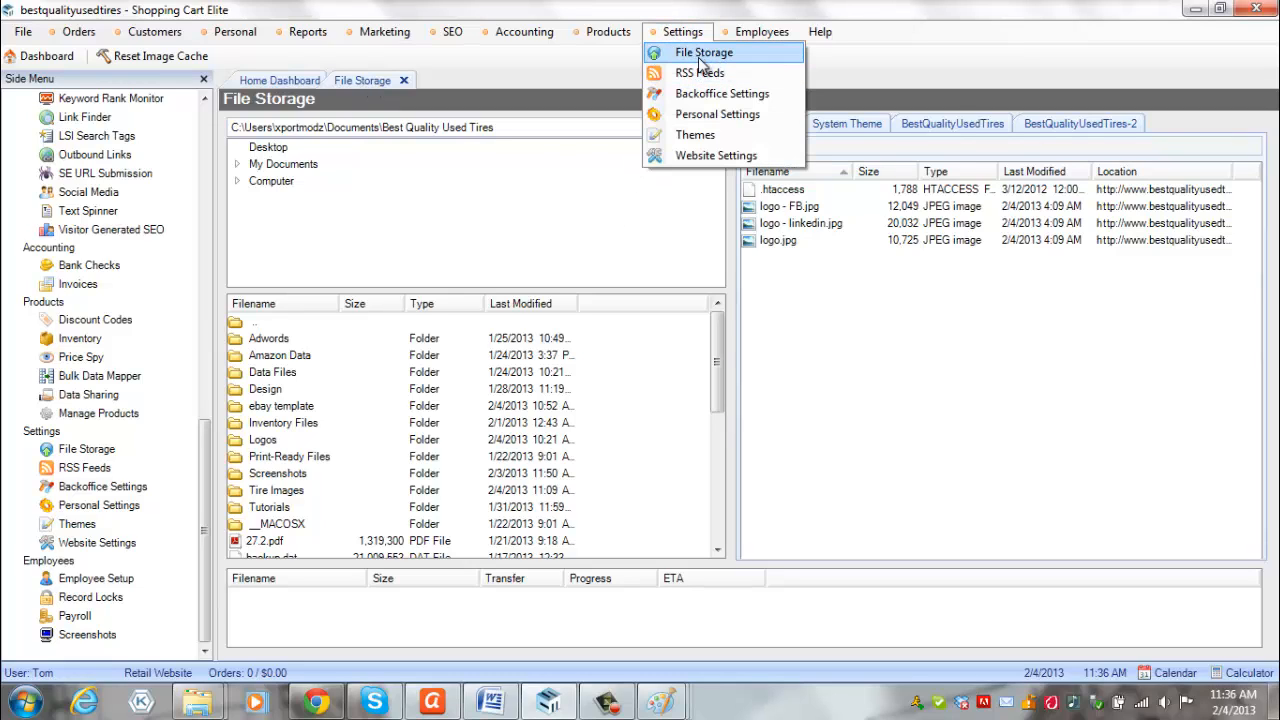
left_click(825, 616)
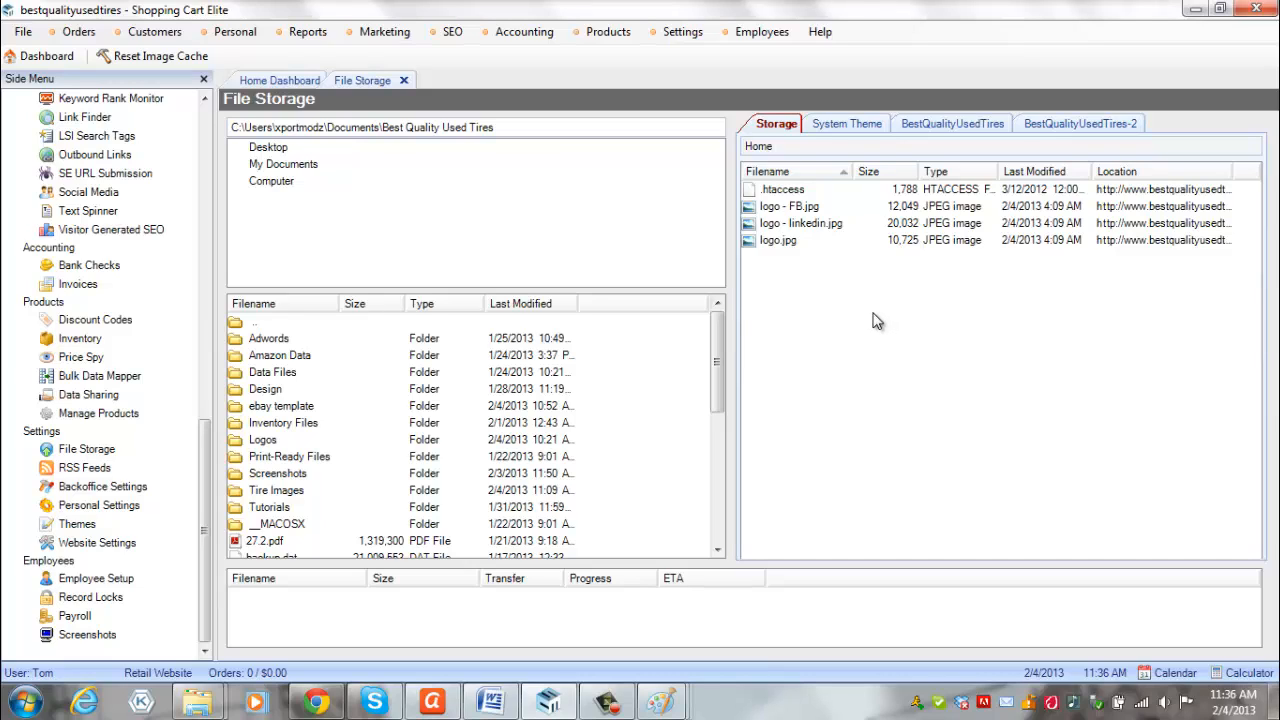
left_click(273, 165)
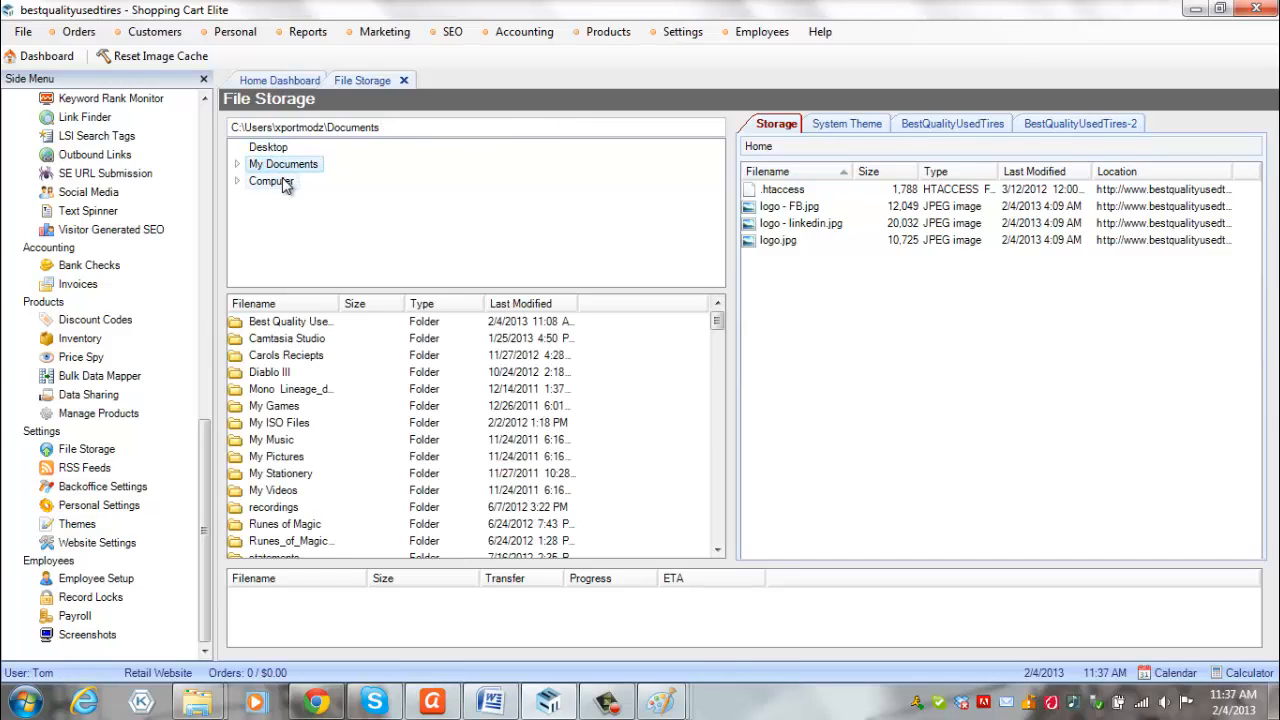
double_click(267, 323)
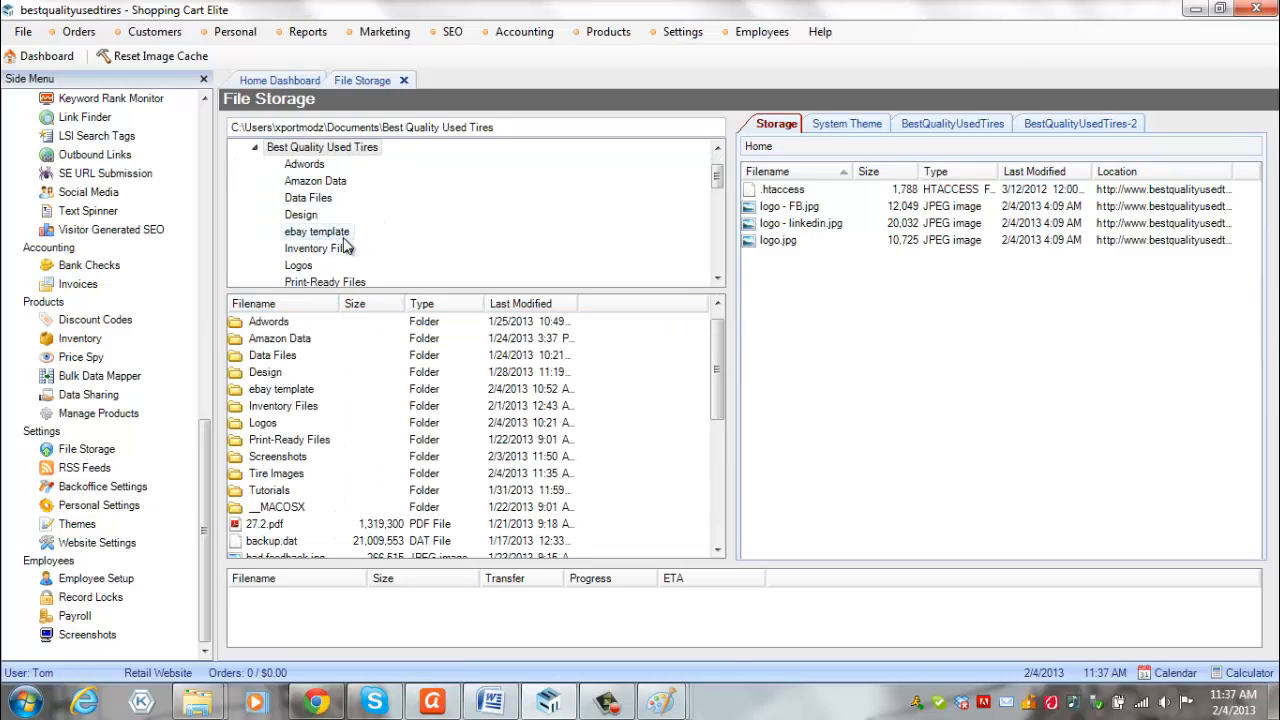
left_click_drag(716, 180, 716, 196)
left_click(312, 248)
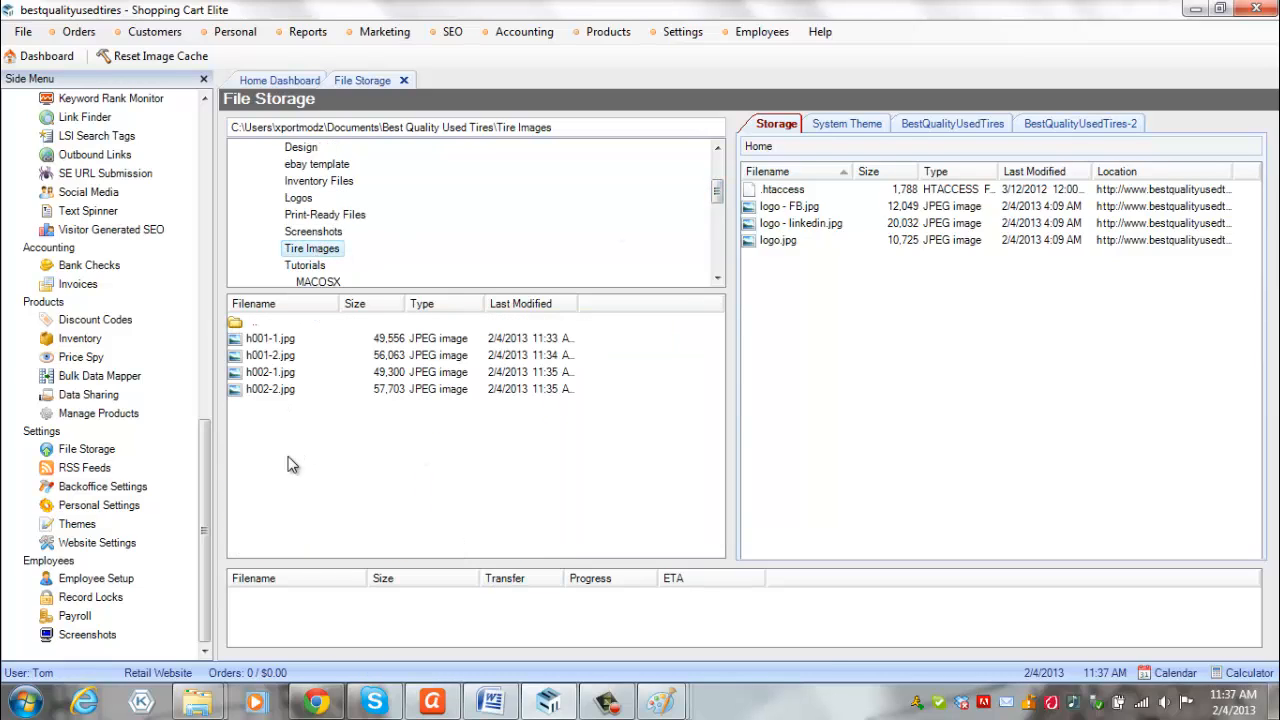
Upload h001-1.jpg, h001-2.jpg, h002-1.jpg and h002-2.jpg to the Home folder of the remote storage and refresh its file list.
left_click(270, 340)
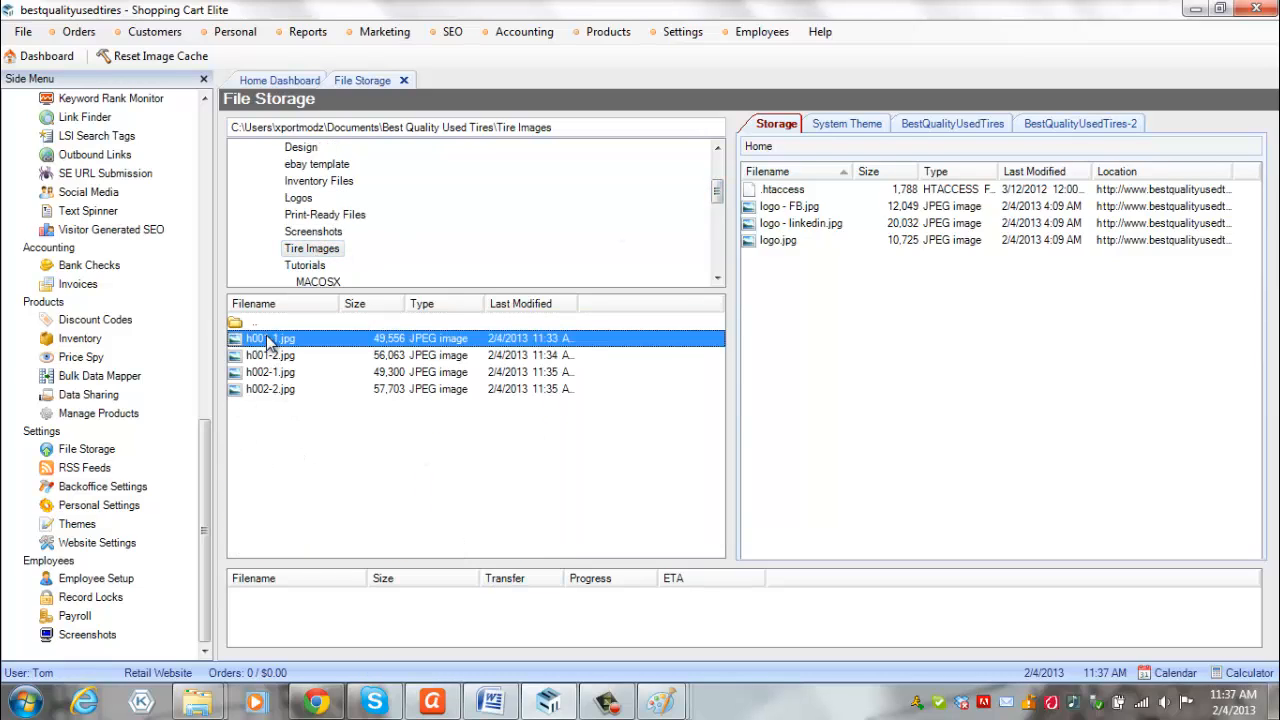
left_click(283, 390, "shift")
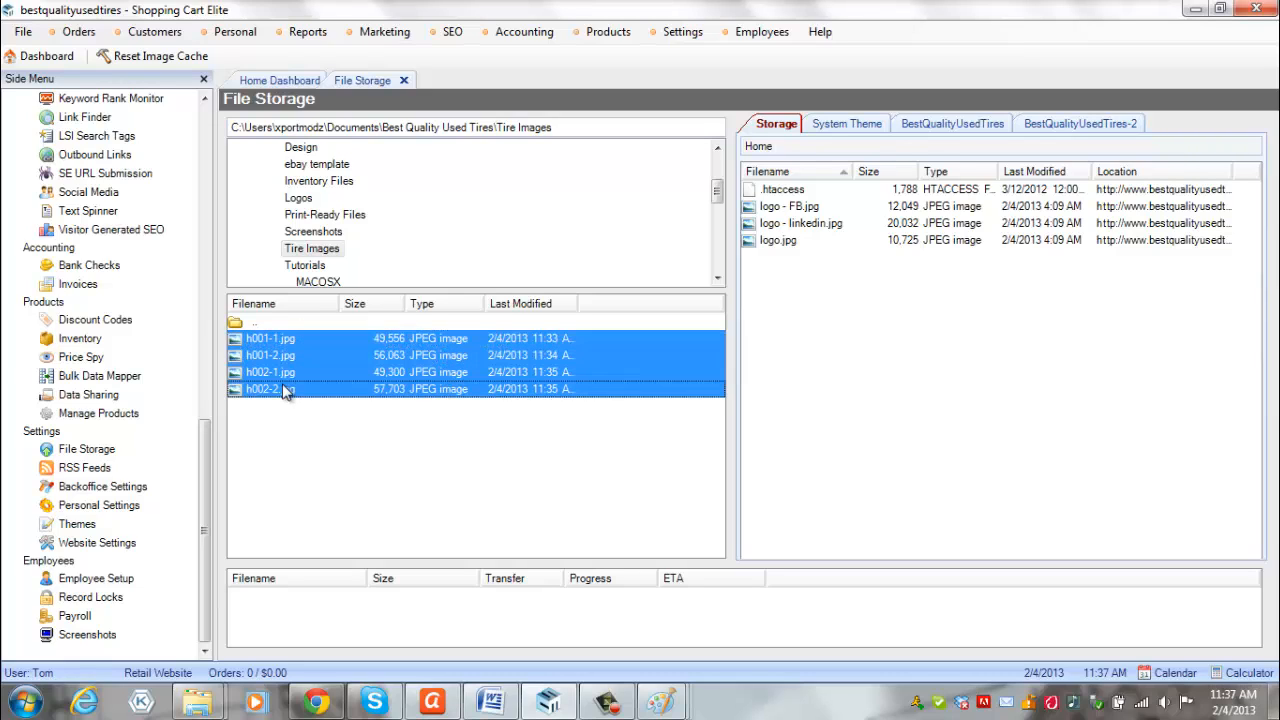
left_click_drag(340, 356, 791, 366)
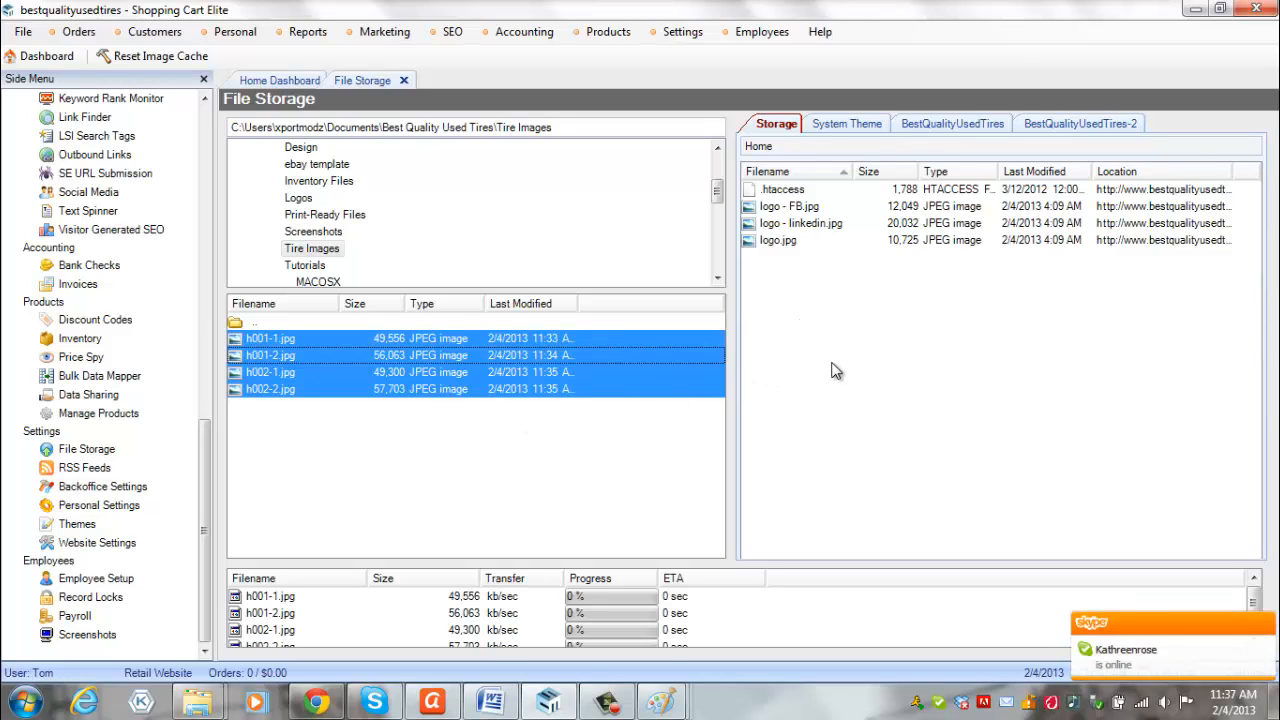
right_click(879, 505)
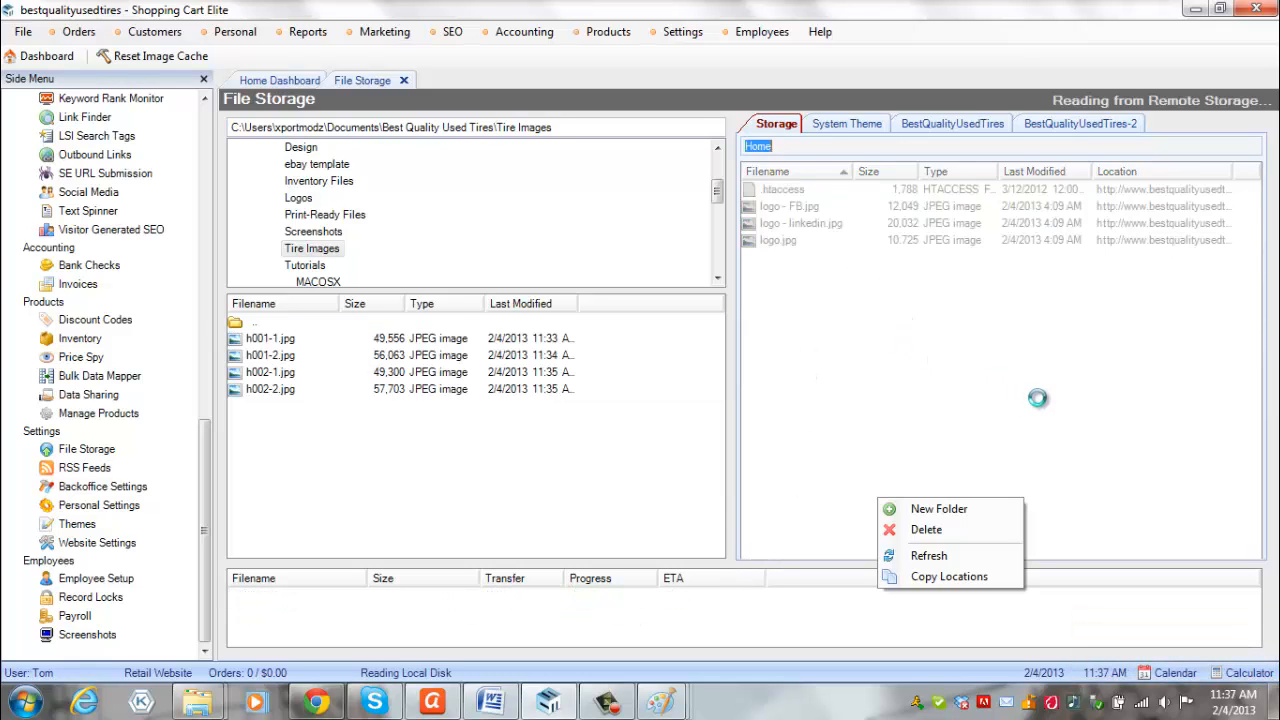
right_click(903, 380)
left_click(949, 432)
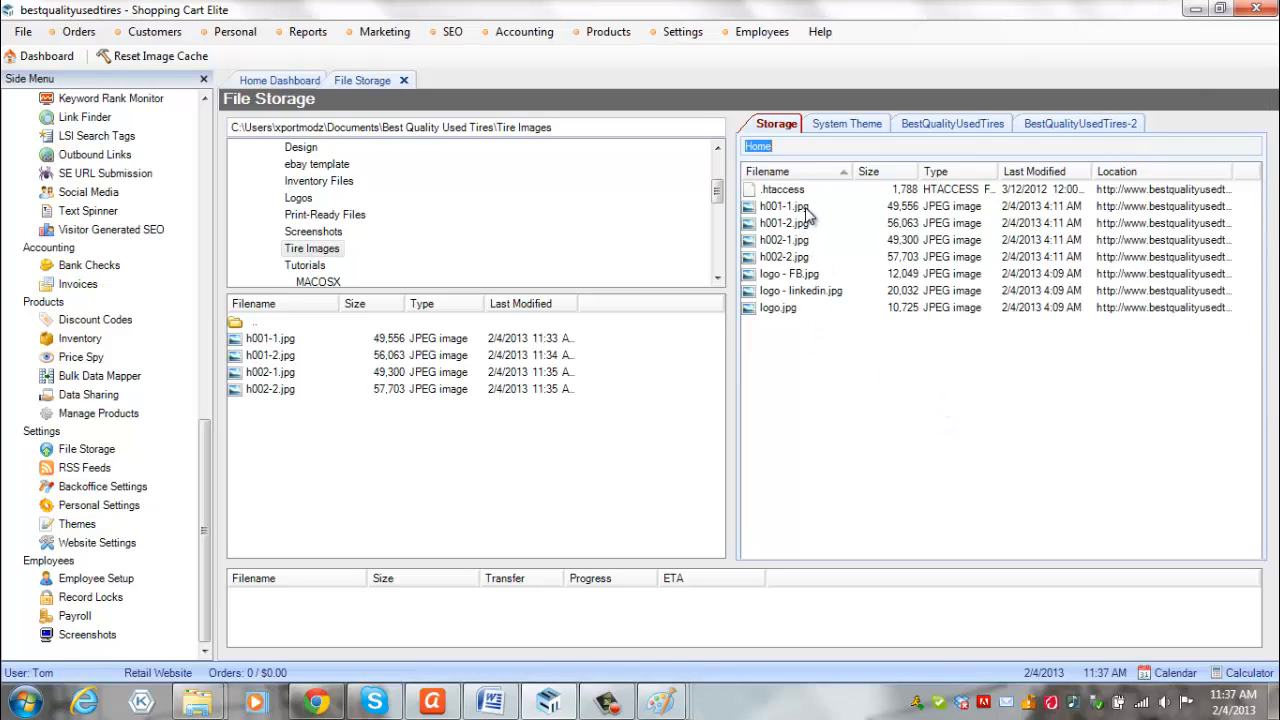
Select h001-1.jpg in the remote storage, narrow the Last Modified column and widen the Location column to read the image URLs.
left_click(806, 207)
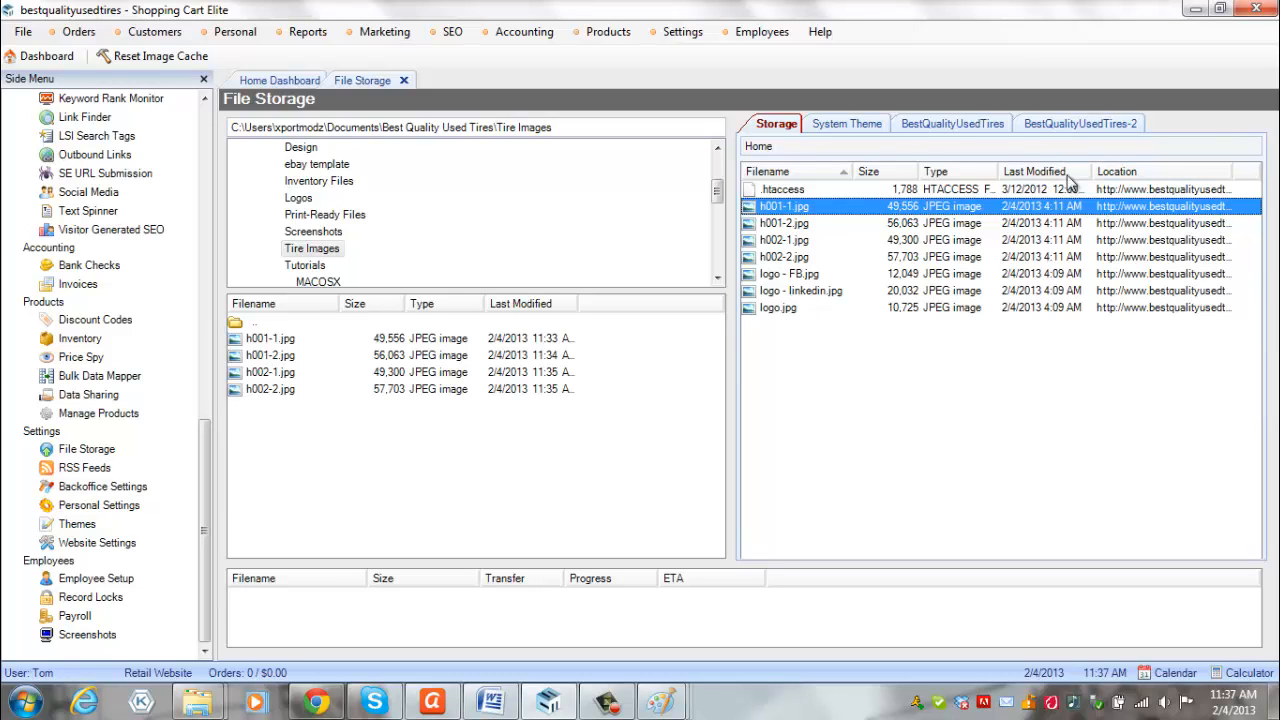
left_click_drag(1091, 173, 1029, 173)
left_click_drag(1168, 171, 1262, 172)
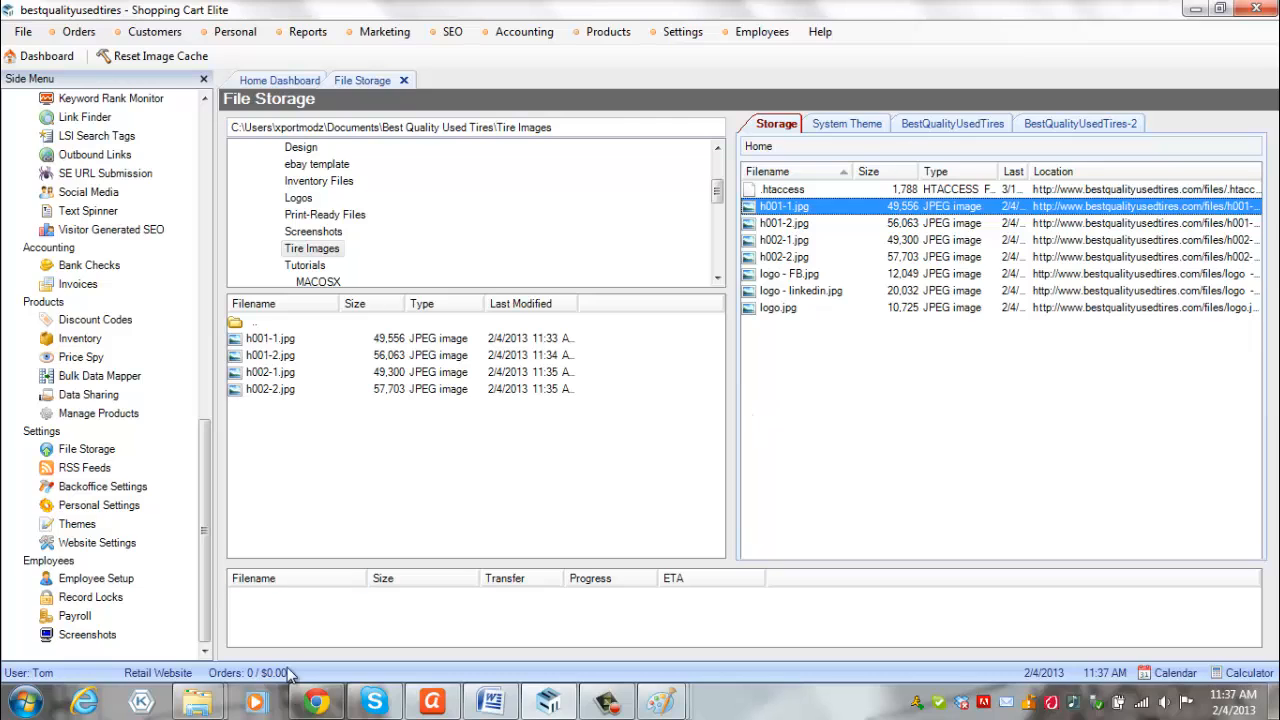
Switch to Chrome and load bestqualityusedtires.com/files/h001-1.jpg in a new tab to check the uploaded image.
left_click(316, 702)
key("ctrl+t")
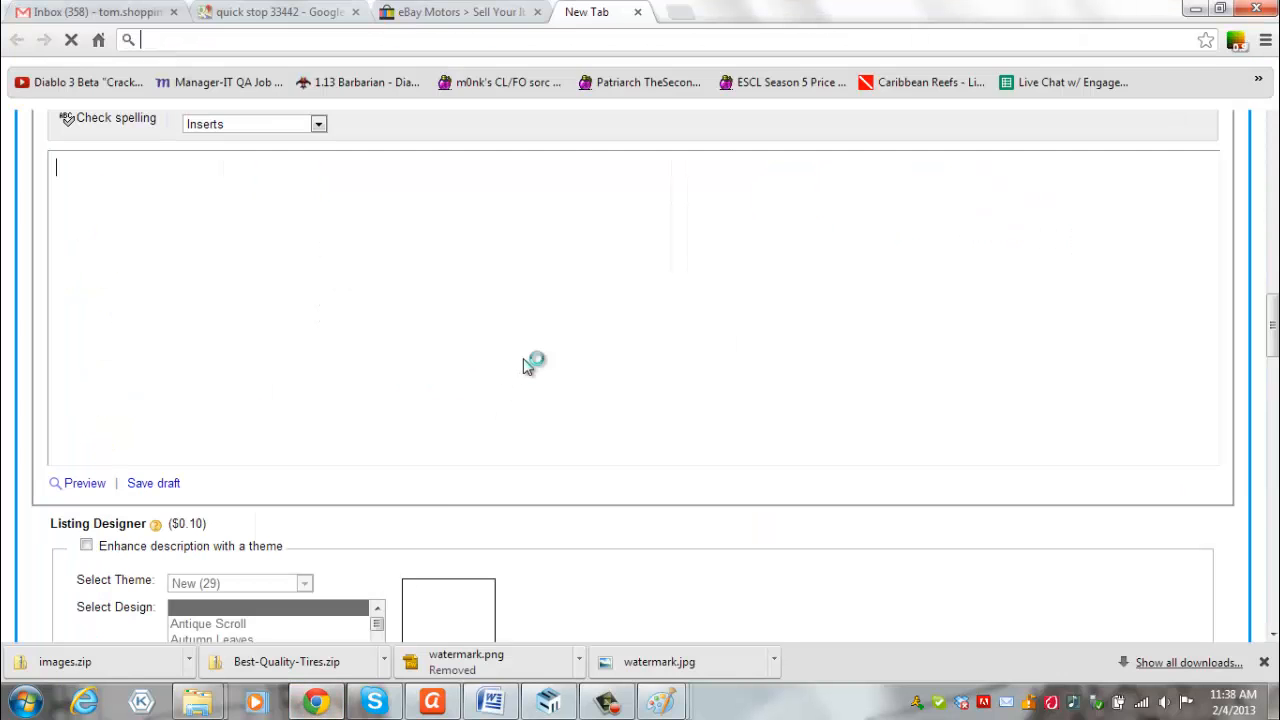
type("bwee")
key("BackSpace")
key("BackSpace")
key("BackSpace")
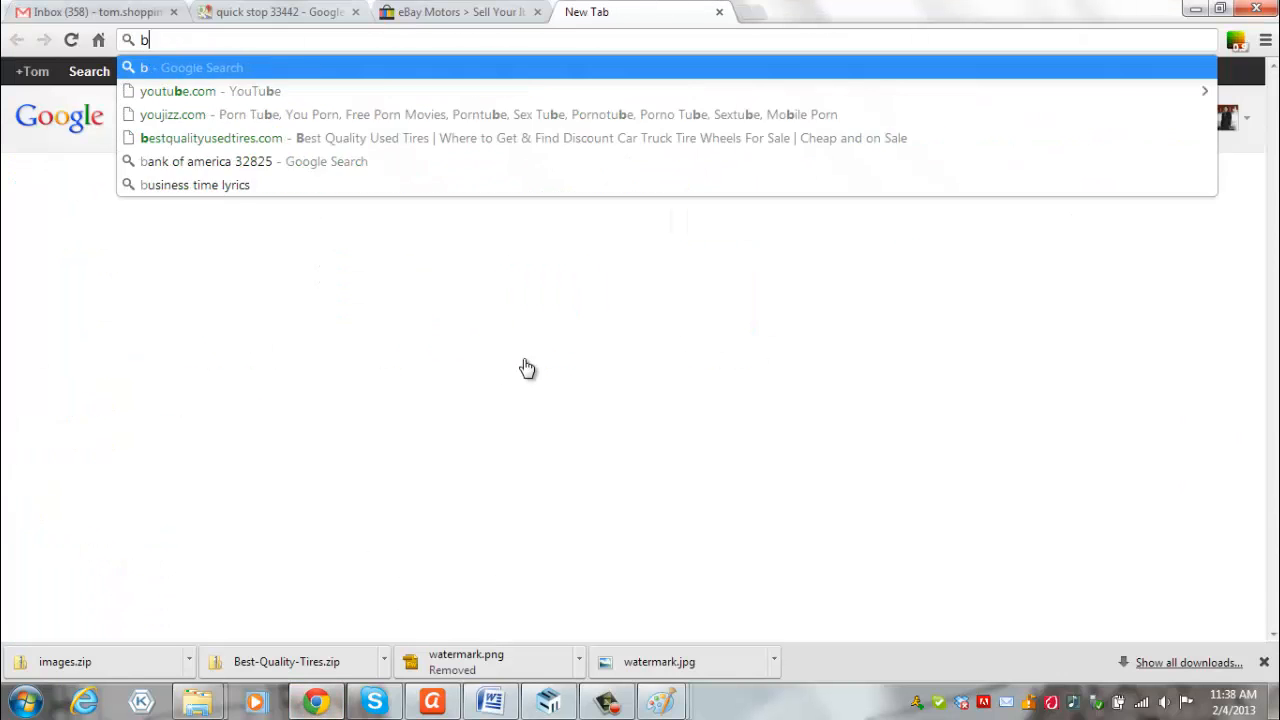
type("est")
key("Right")
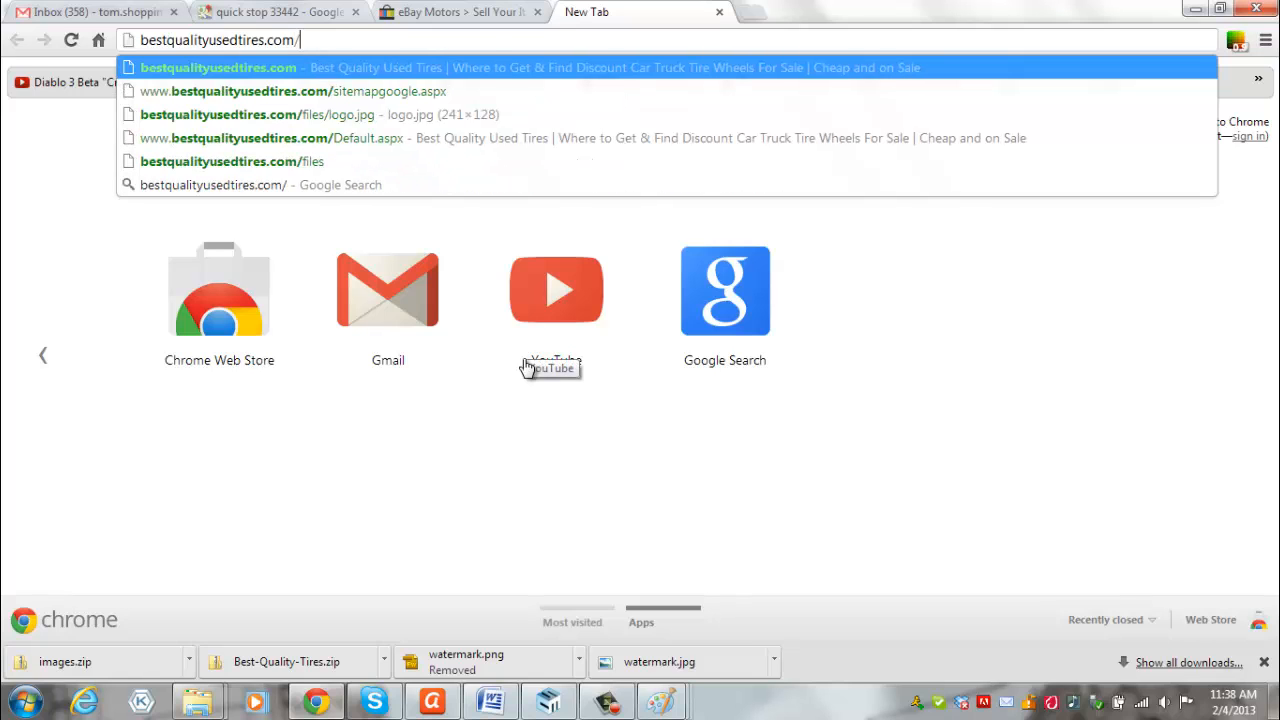
type("/files.")
key("BackSpace")
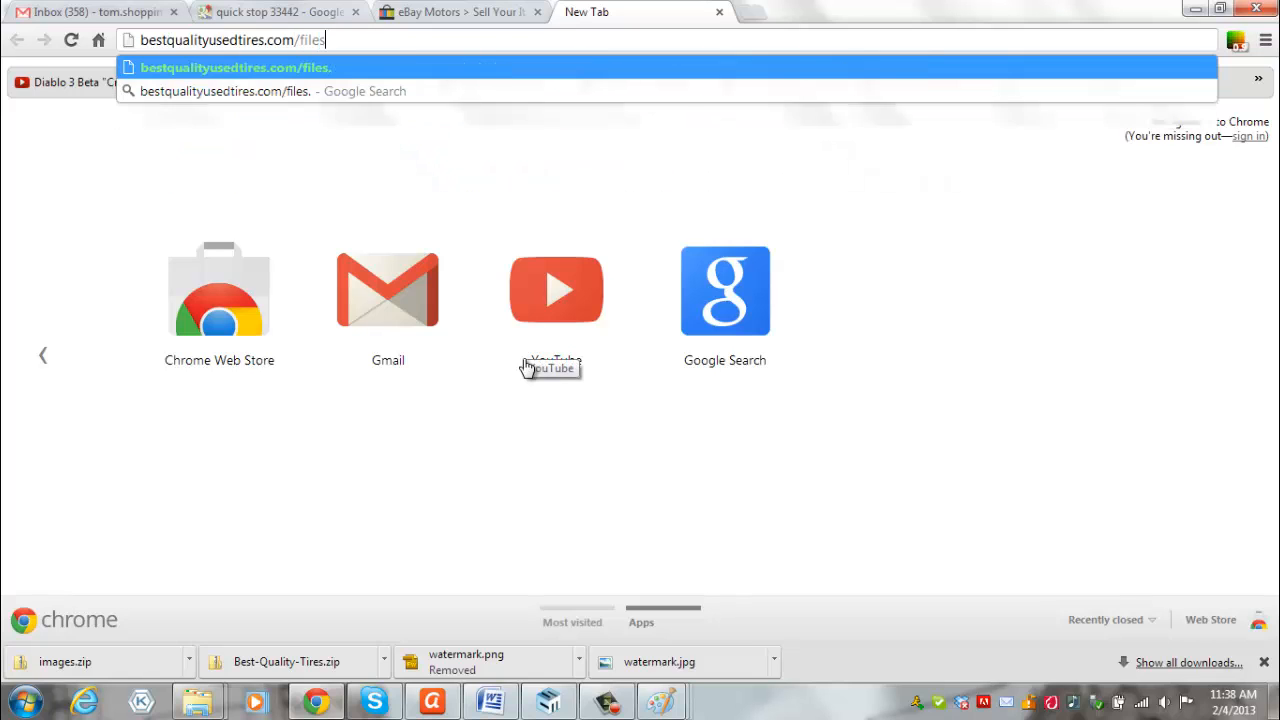
type("/h001")
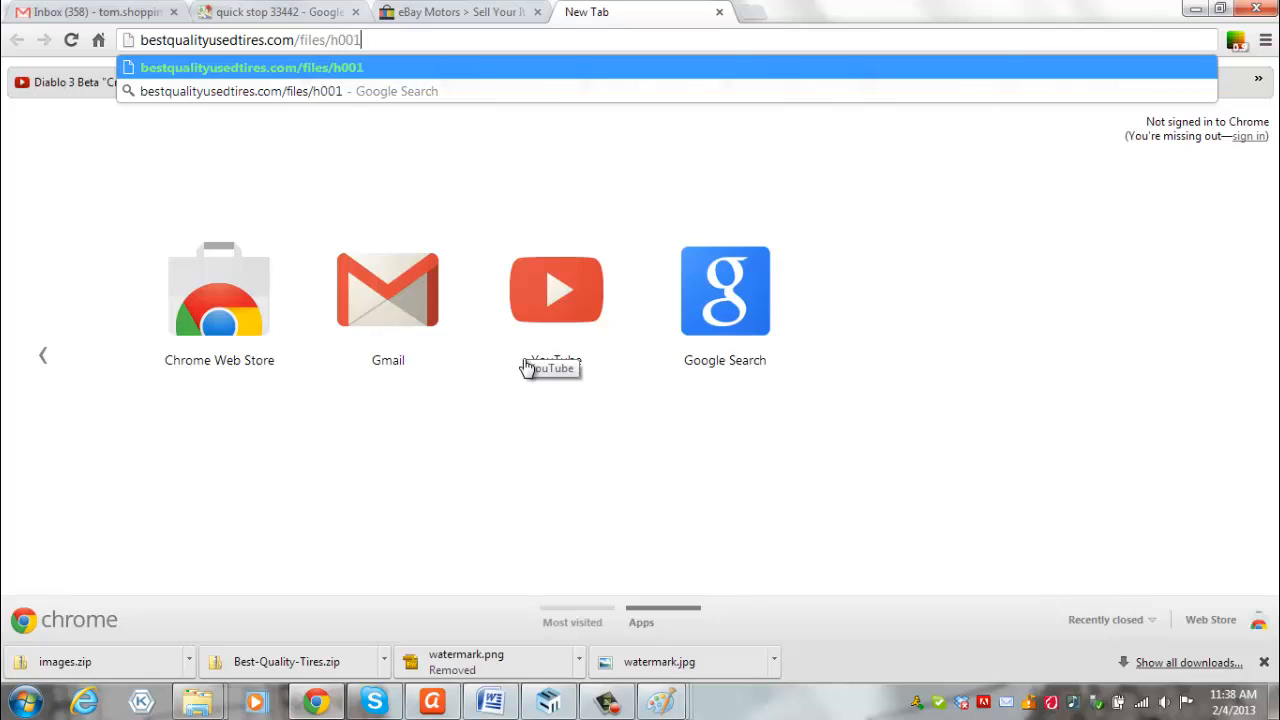
type("-1.jpg")
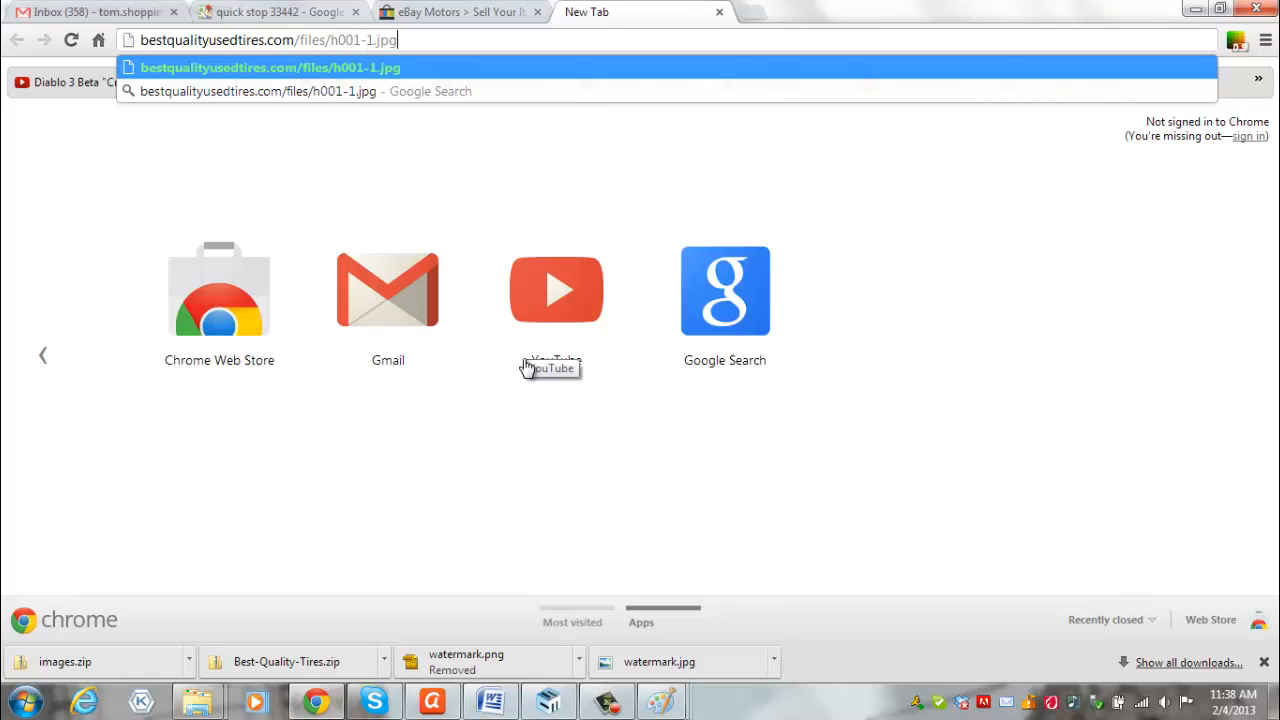
key("Return")
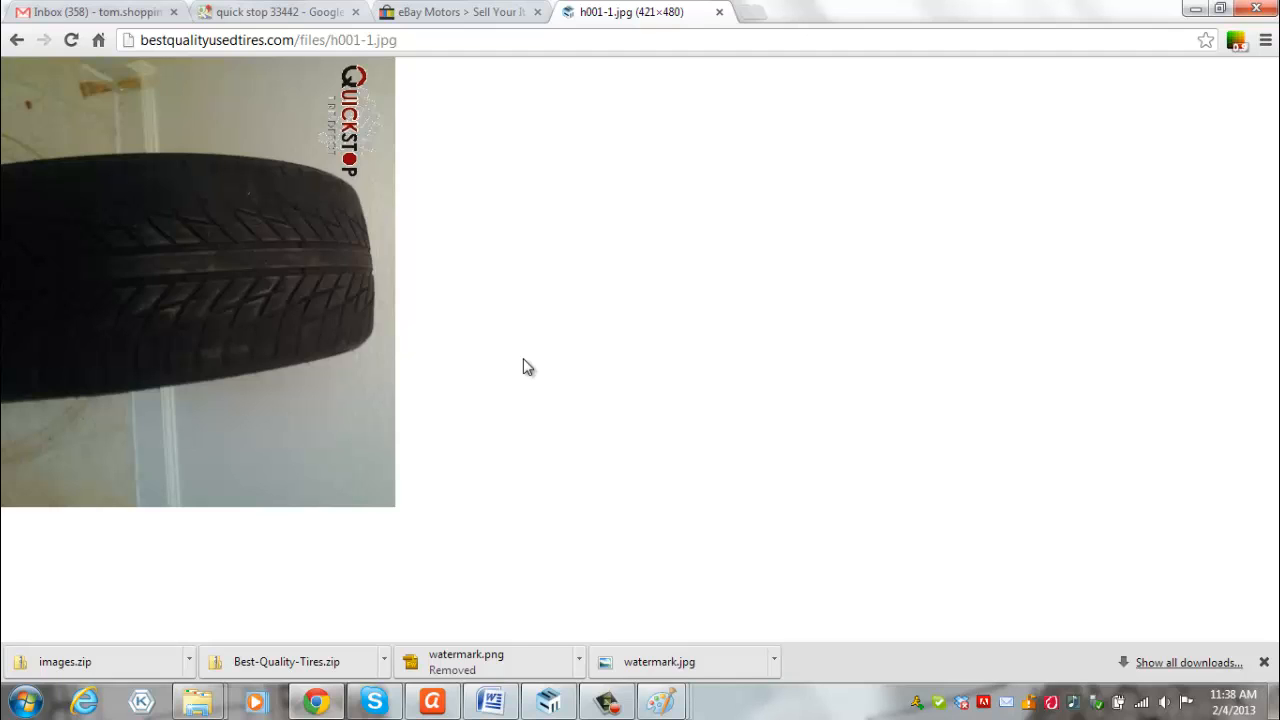
Change the image address to bestqualityusedtires.com/files/h001-2.jpg and load it to check the second upload.
left_click(471, 40)
left_click(369, 40)
key("Delete")
type("2")
key("Return")
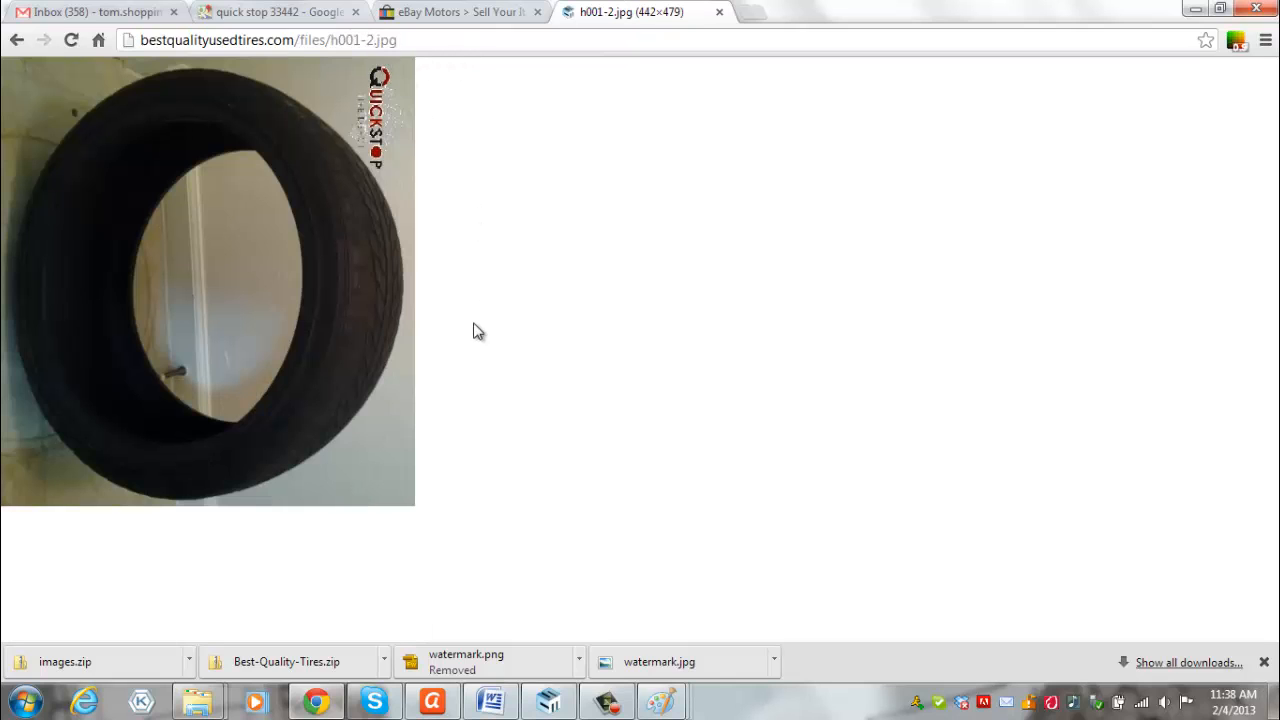
Return to the Tire Images folder in Windows Explorer and refresh it to check the photos' orientation.
left_click(316, 702)
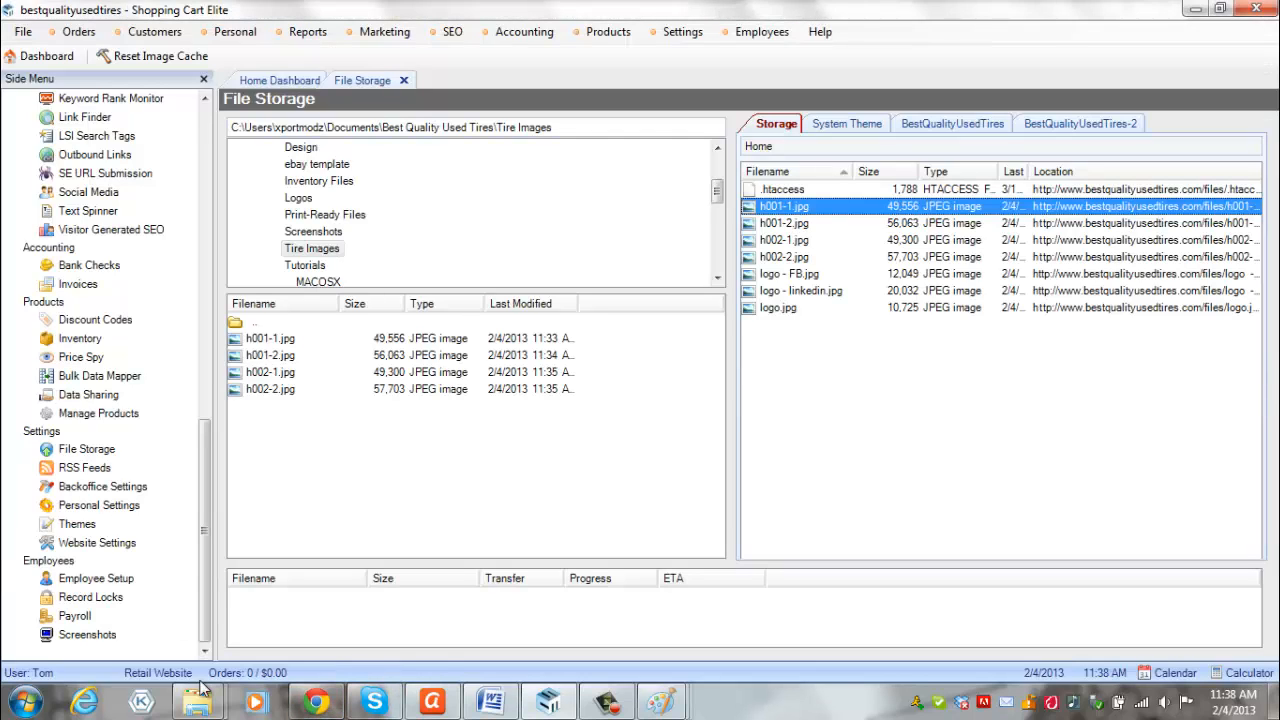
mouse_move(197, 702)
left_click(180, 622)
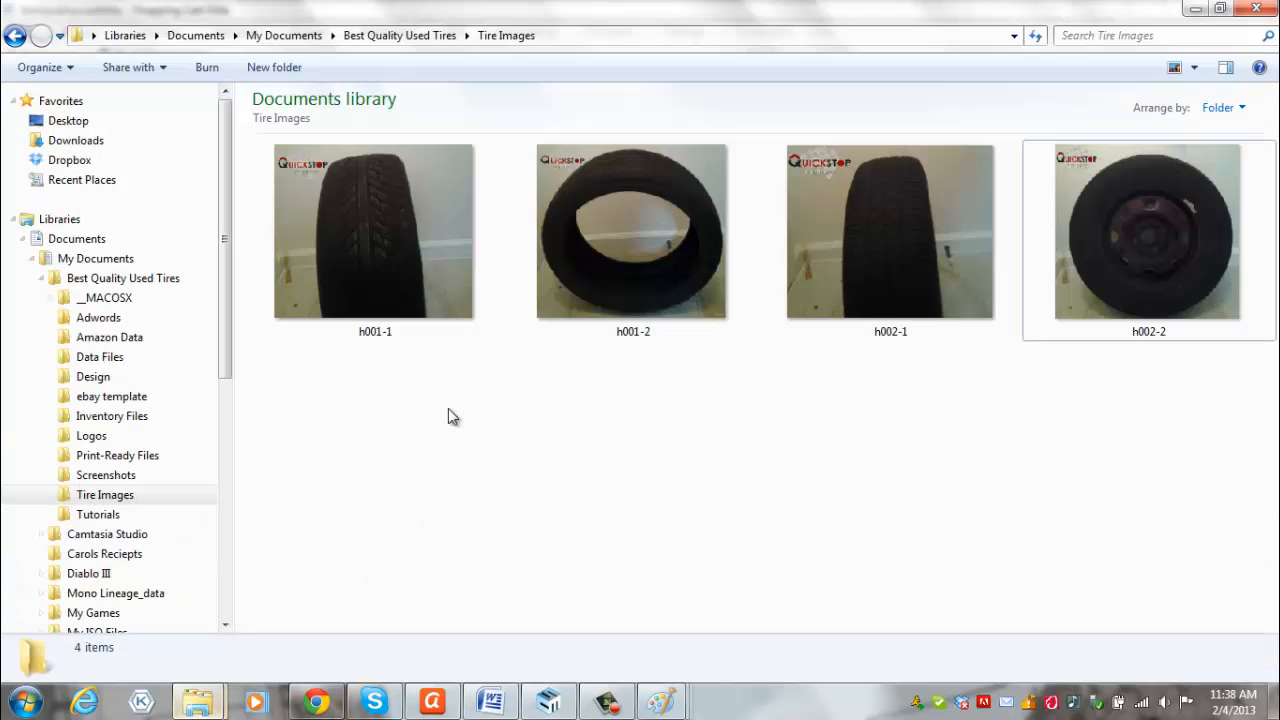
right_click(424, 449)
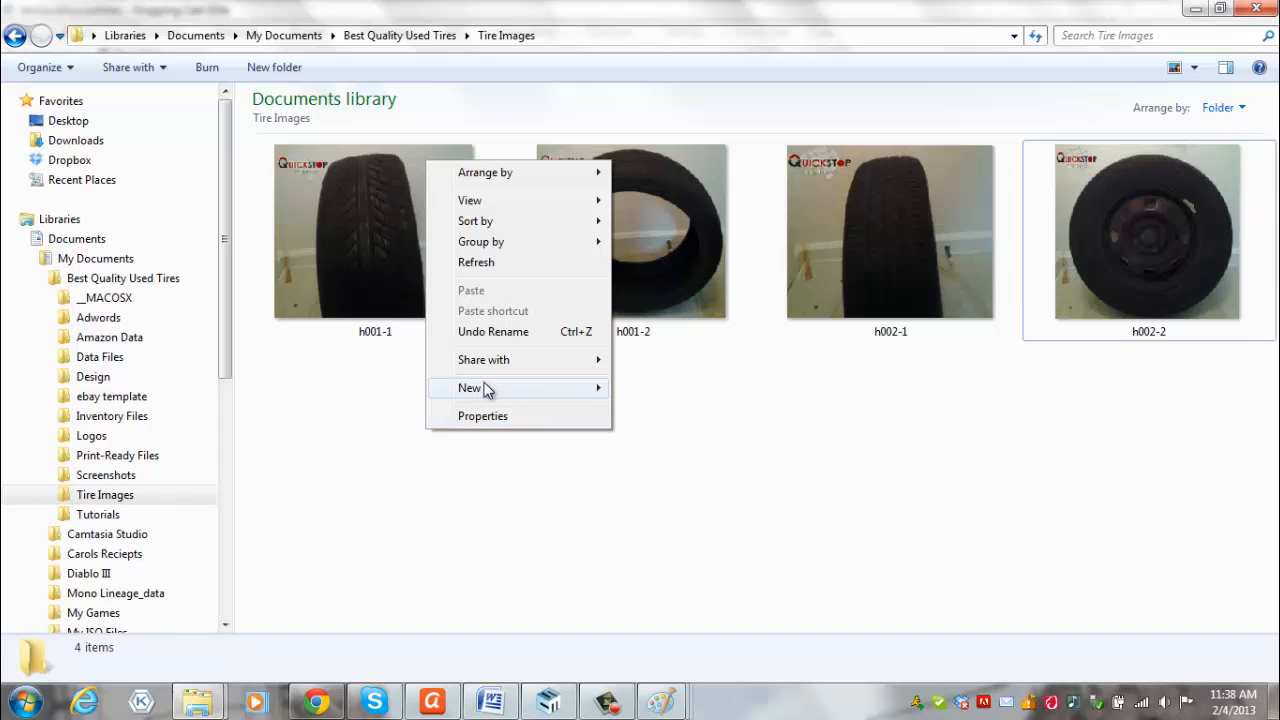
left_click(520, 262)
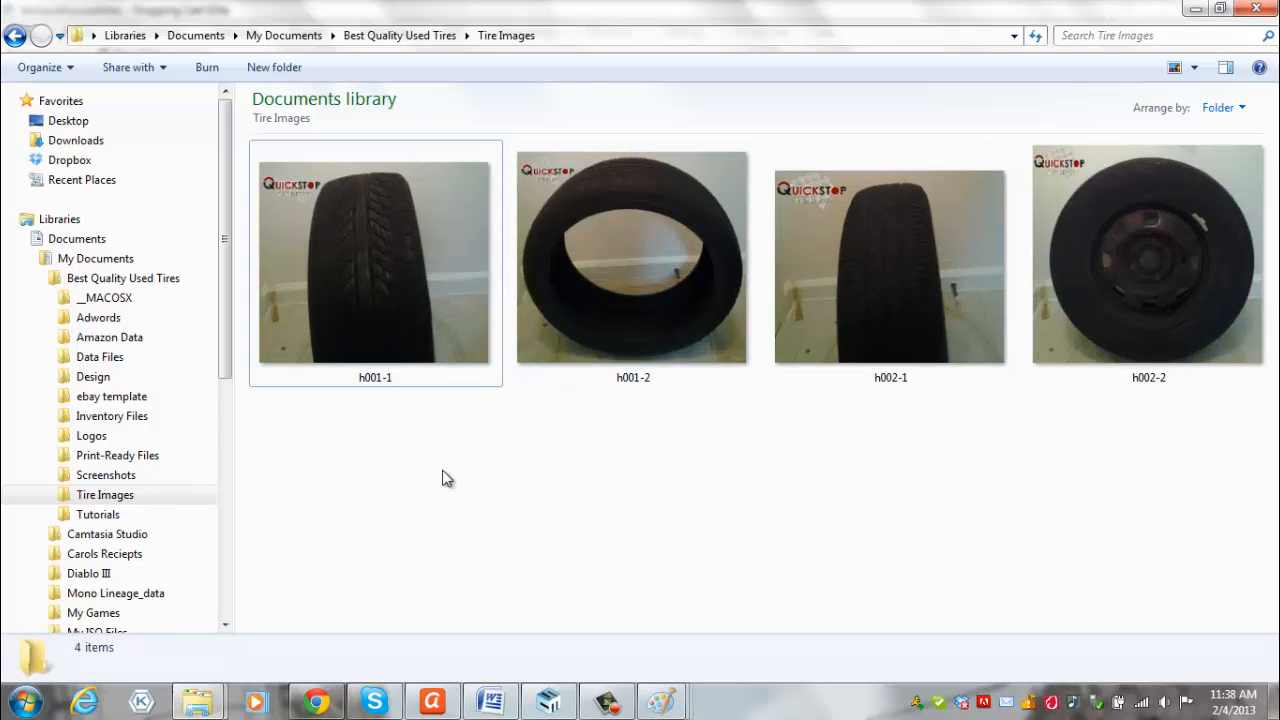
Open h001-1 in Windows Photo Viewer, page through all the tire photos, and go back to the uploaded h001-2.jpg in Chrome.
right_click(394, 364)
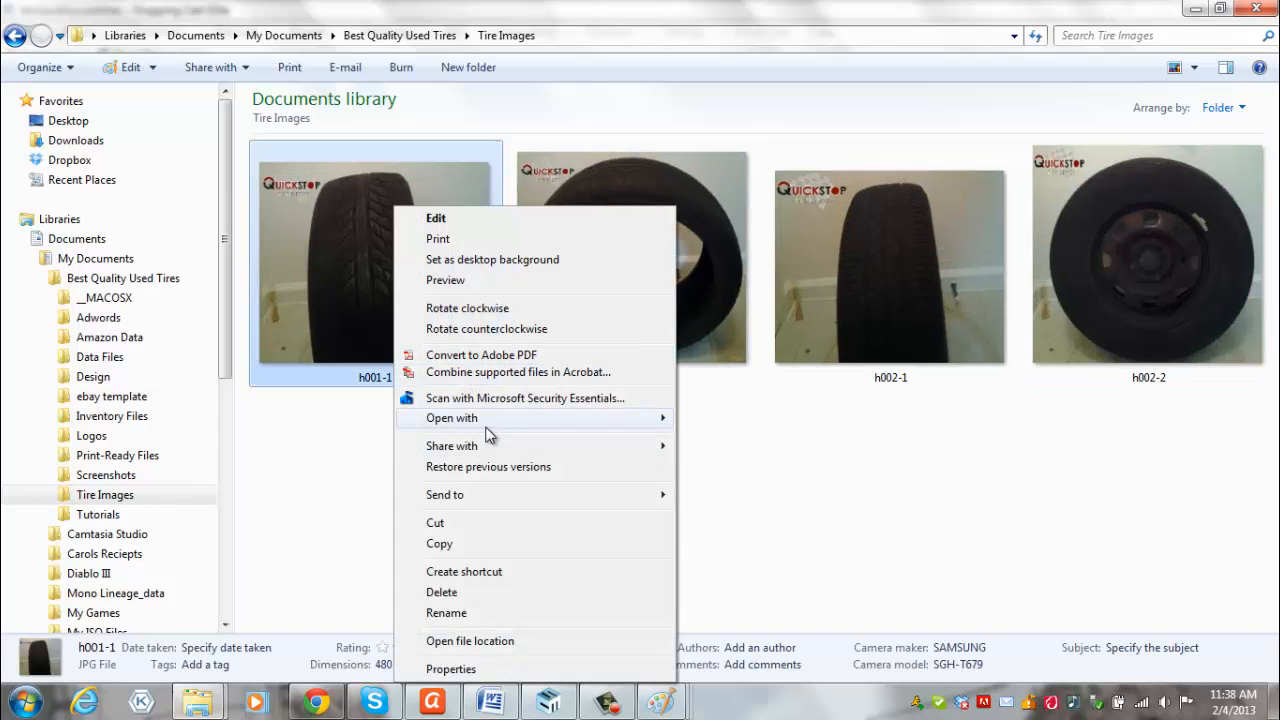
mouse_move(500, 420)
left_click(812, 543)
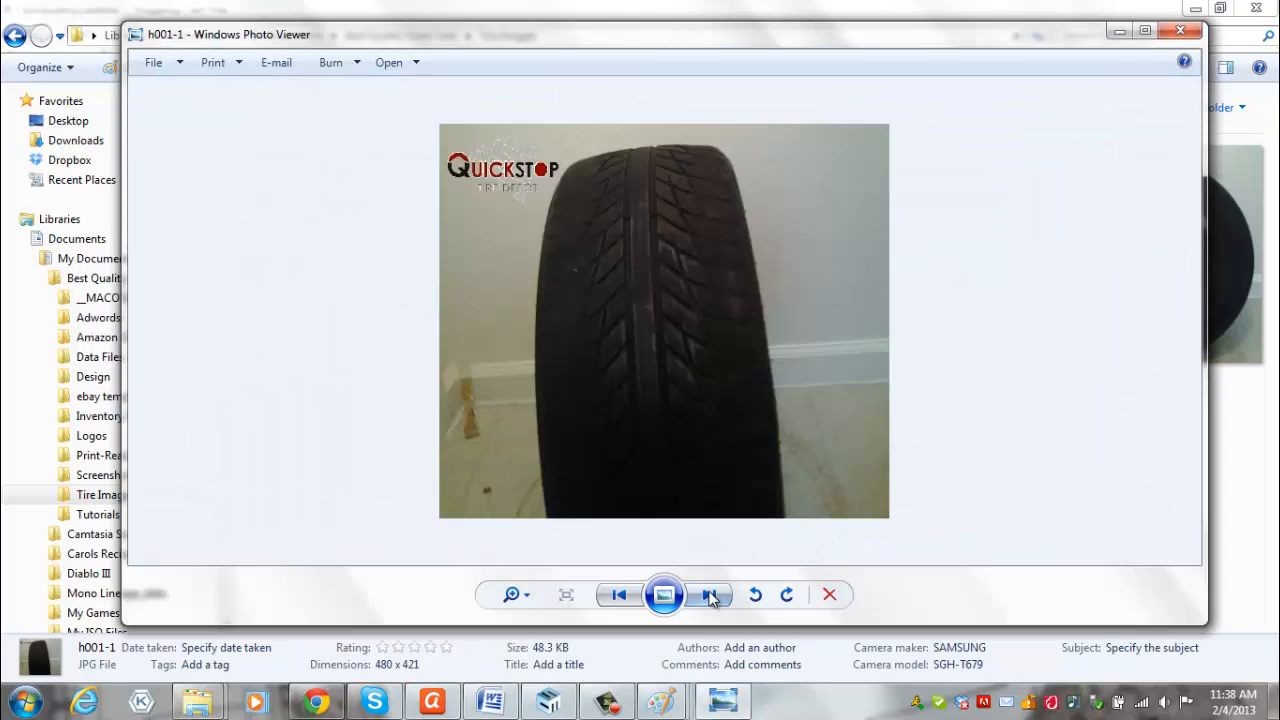
left_click(710, 597)
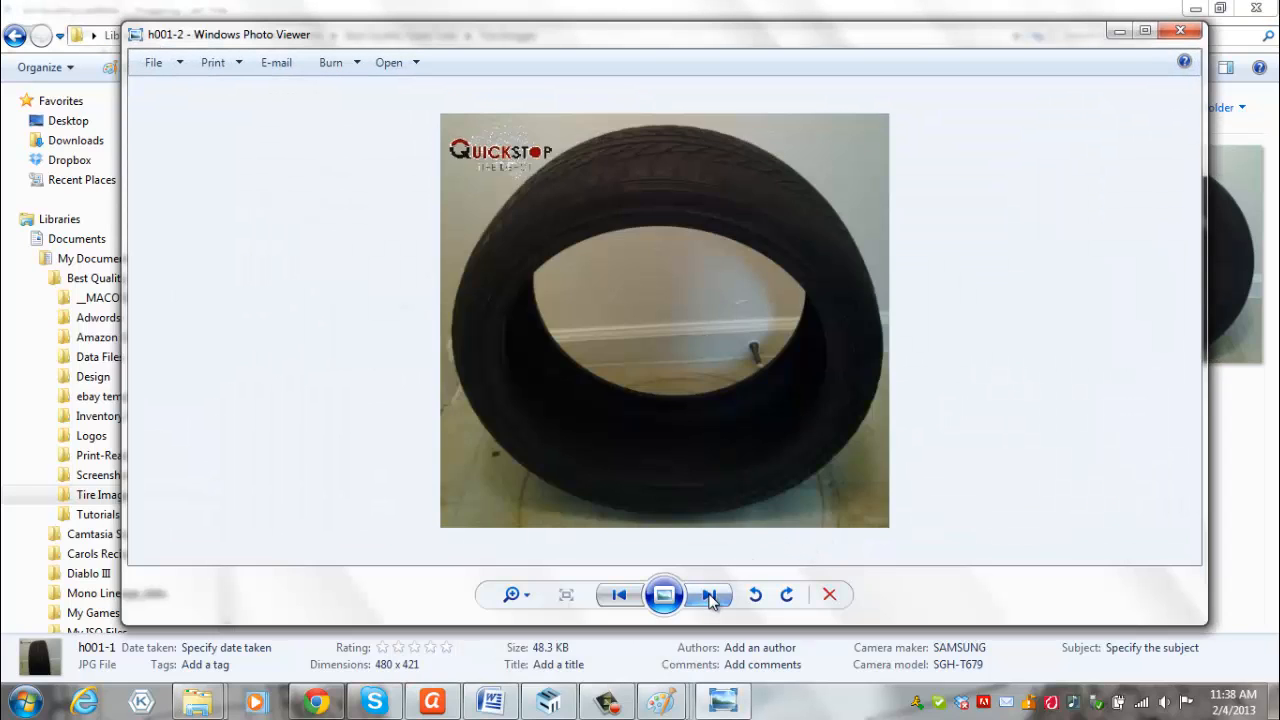
left_click(710, 597)
left_click(710, 597)
left_click(710, 597)
left_click(710, 597)
left_click(710, 597)
left_click(710, 597)
left_click(710, 597)
left_click(710, 597)
left_click(709, 597)
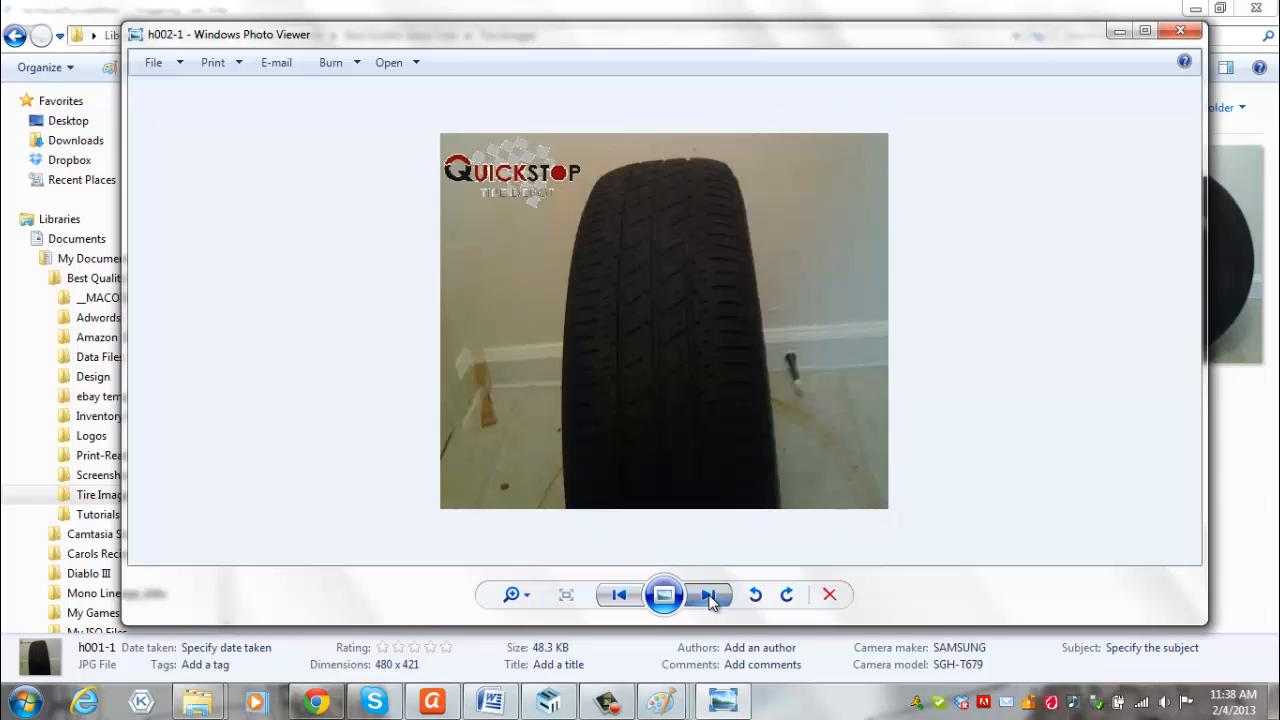
left_click(709, 597)
left_click(709, 597)
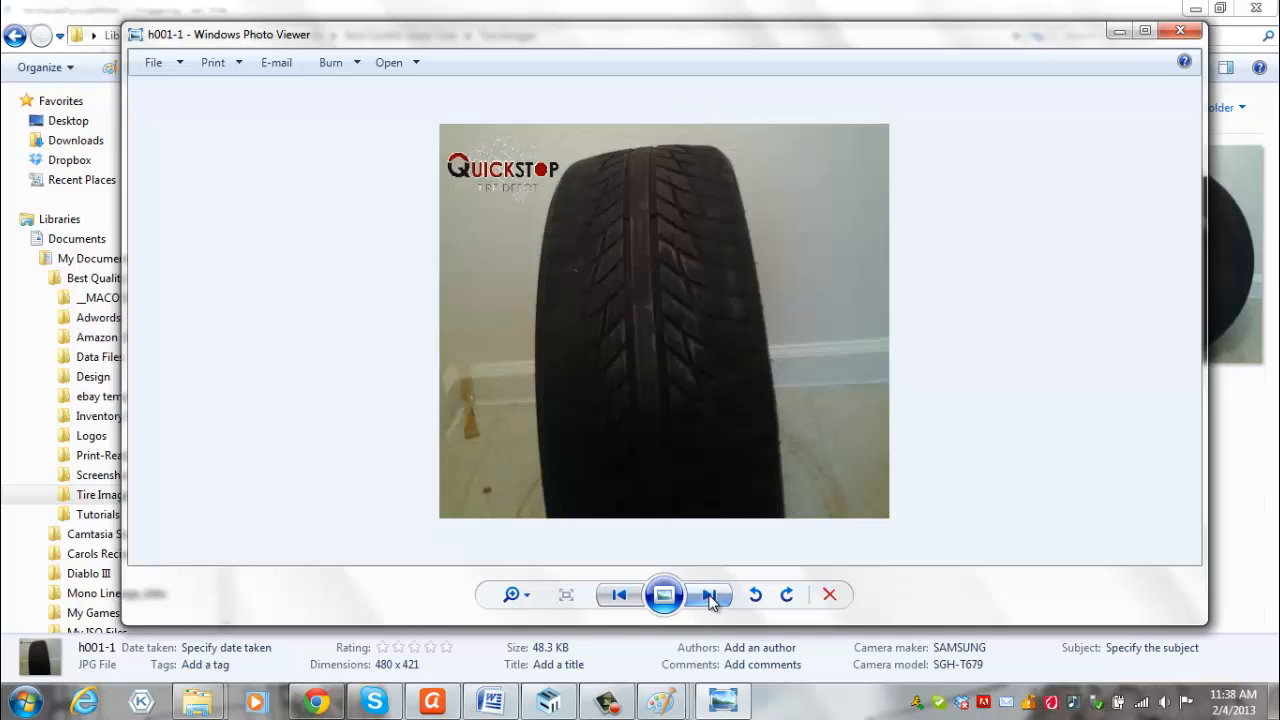
left_click(1180, 31)
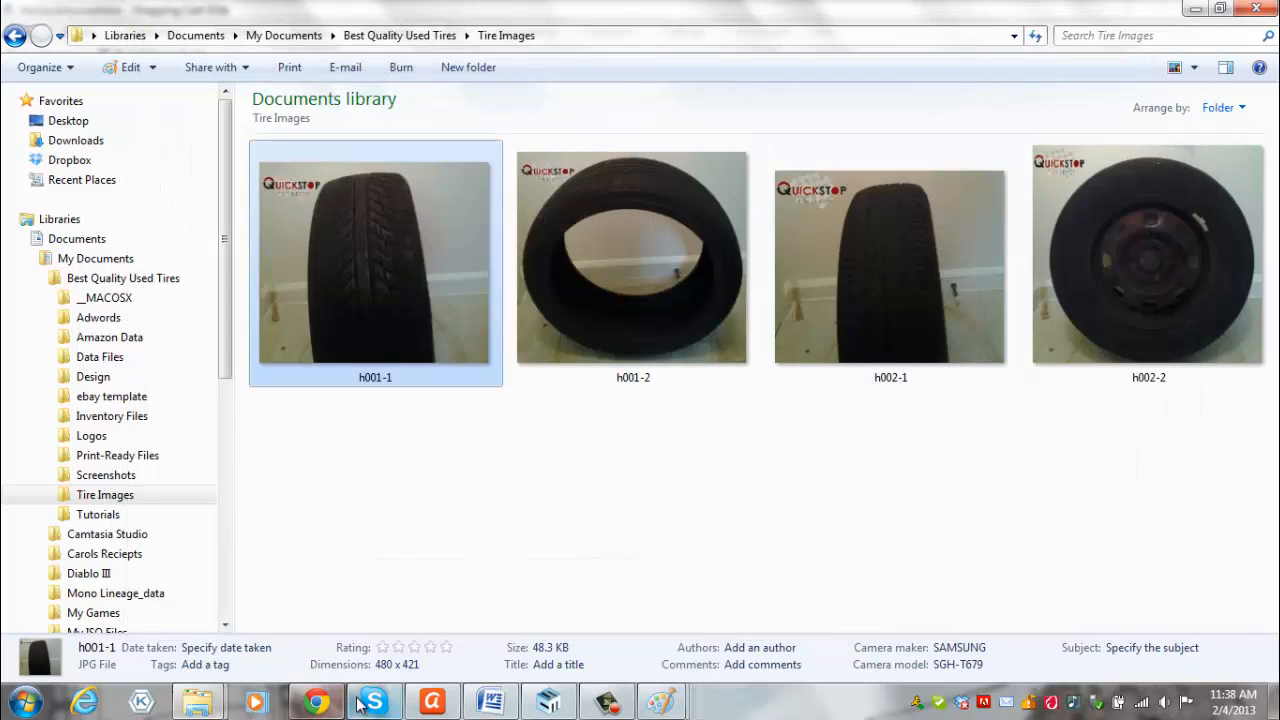
left_click(316, 701)
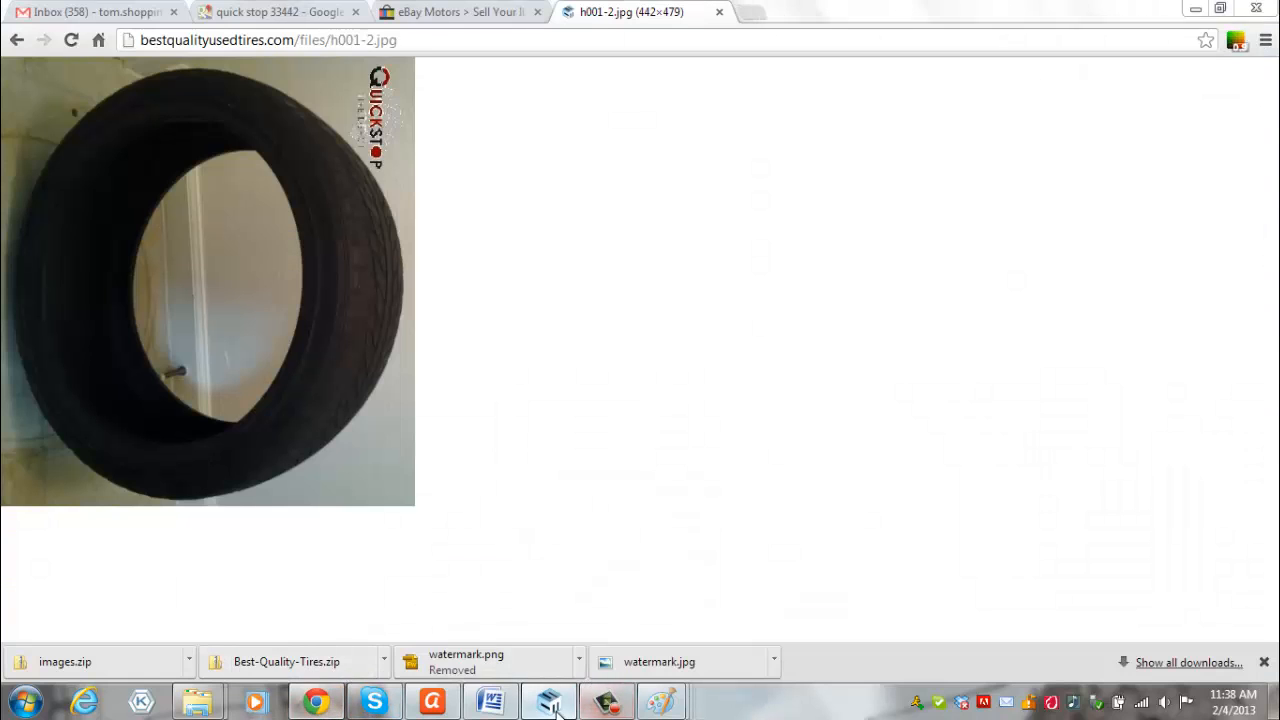
Check the stored files in Shopping Cart Elite, return to Chrome, and go back from h001-2.jpg to the uploaded h001-1.jpg.
left_click(558, 695)
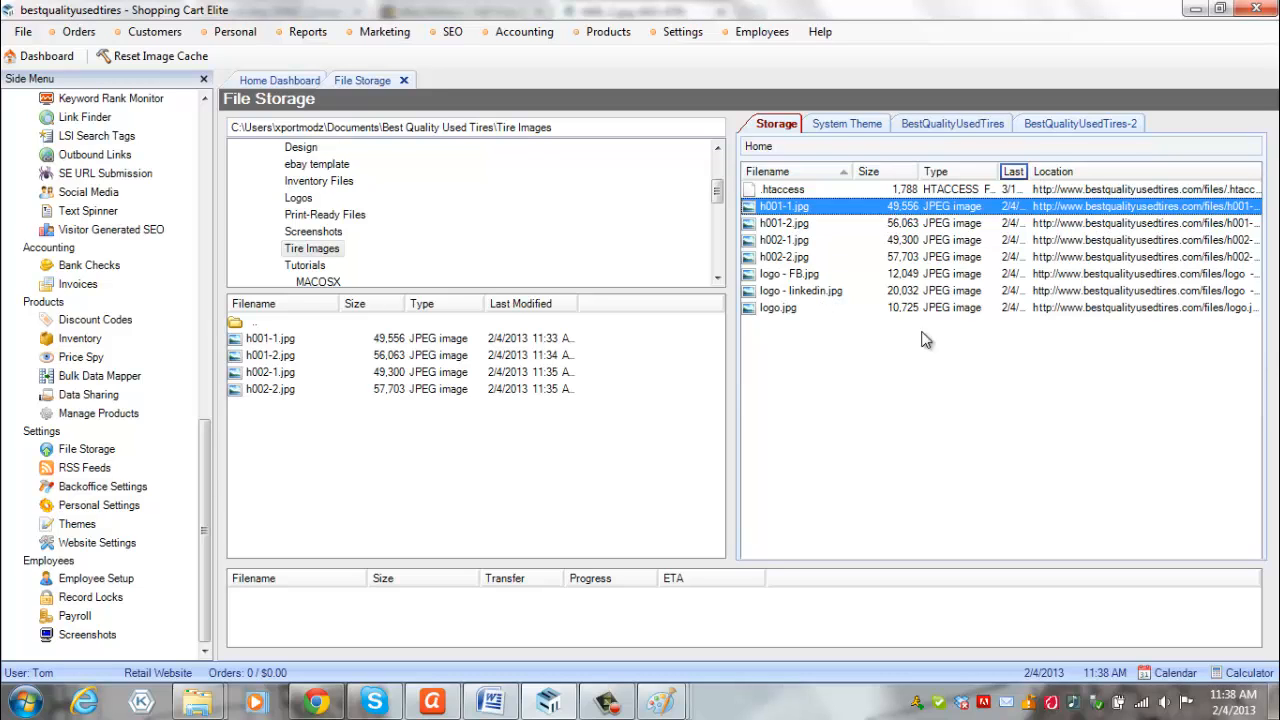
left_click(330, 702)
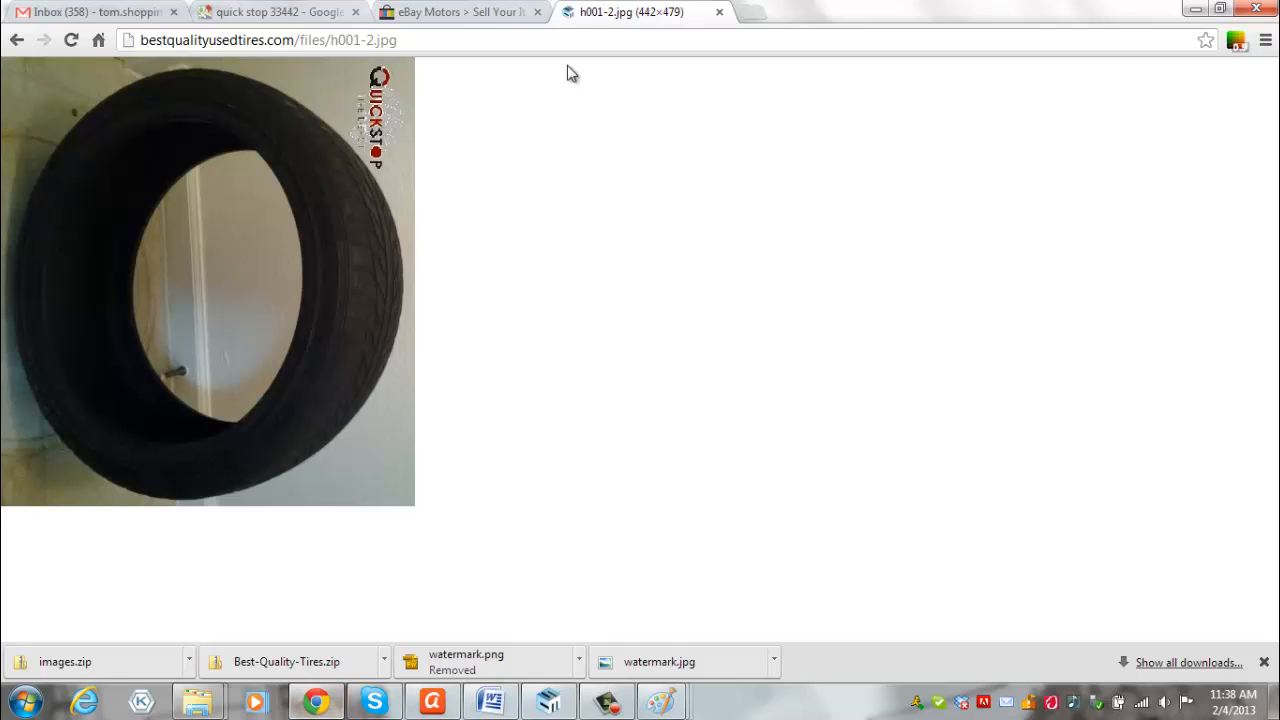
left_click(16, 42)
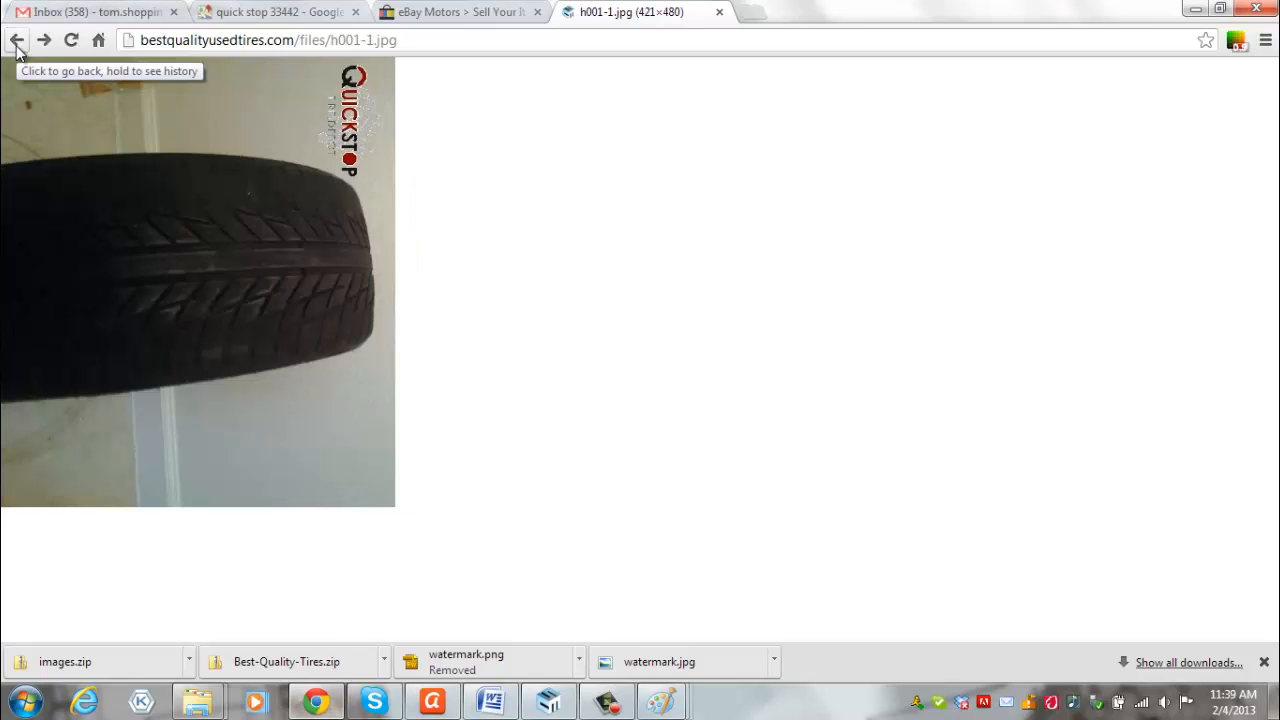
left_click(16, 44)
left_click(37, 44)
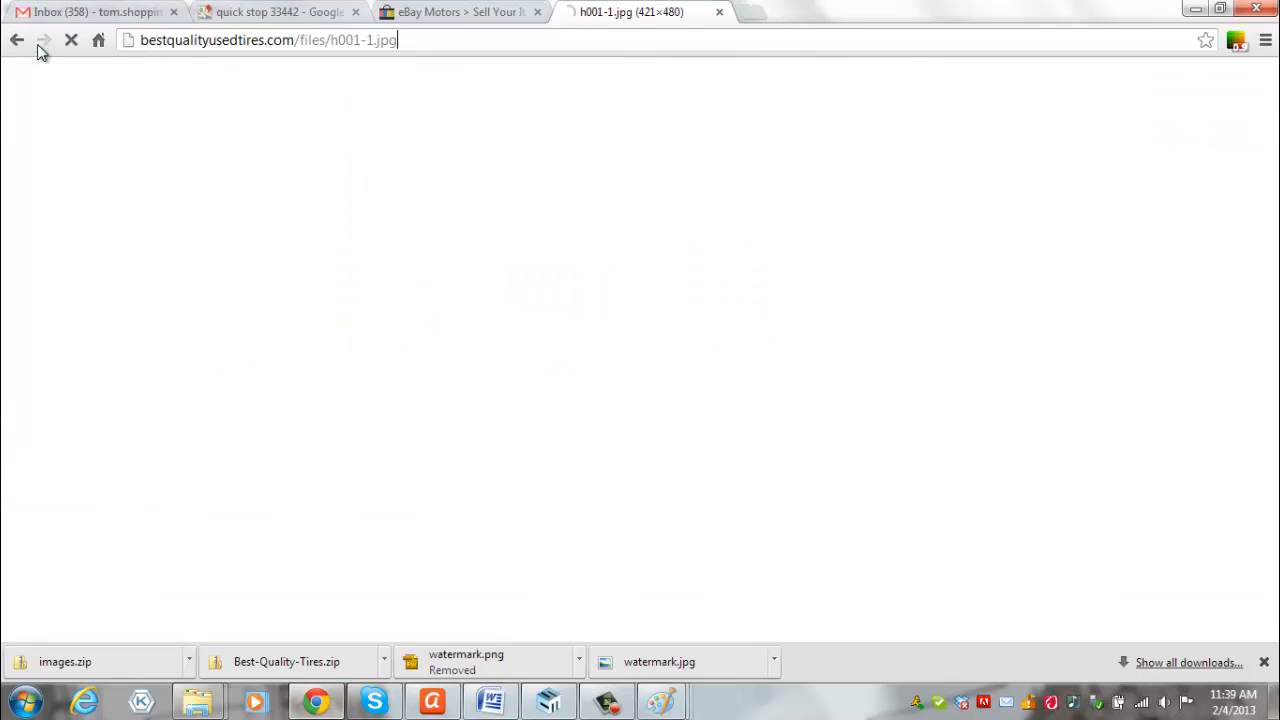
left_click(37, 44)
left_click(16, 42)
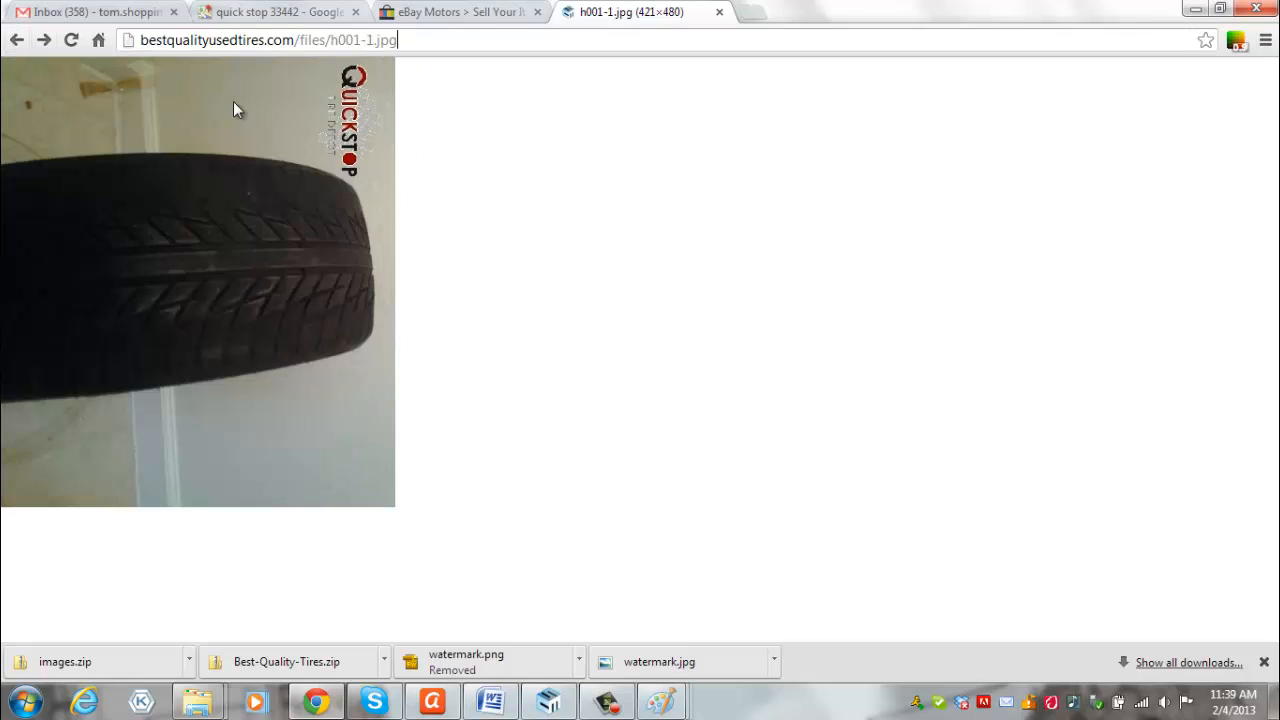
Highlight the full web address of the uploaded h001-1.jpg image.
left_click(484, 38)
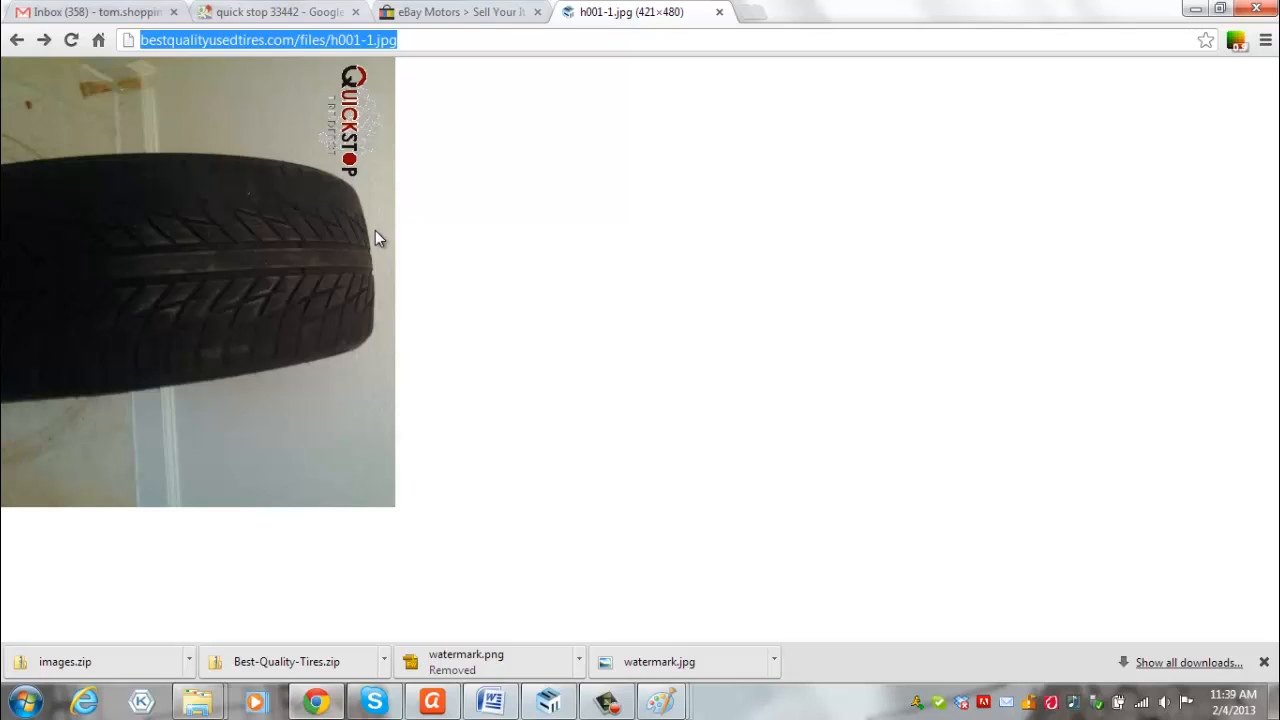
left_click(530, 215)
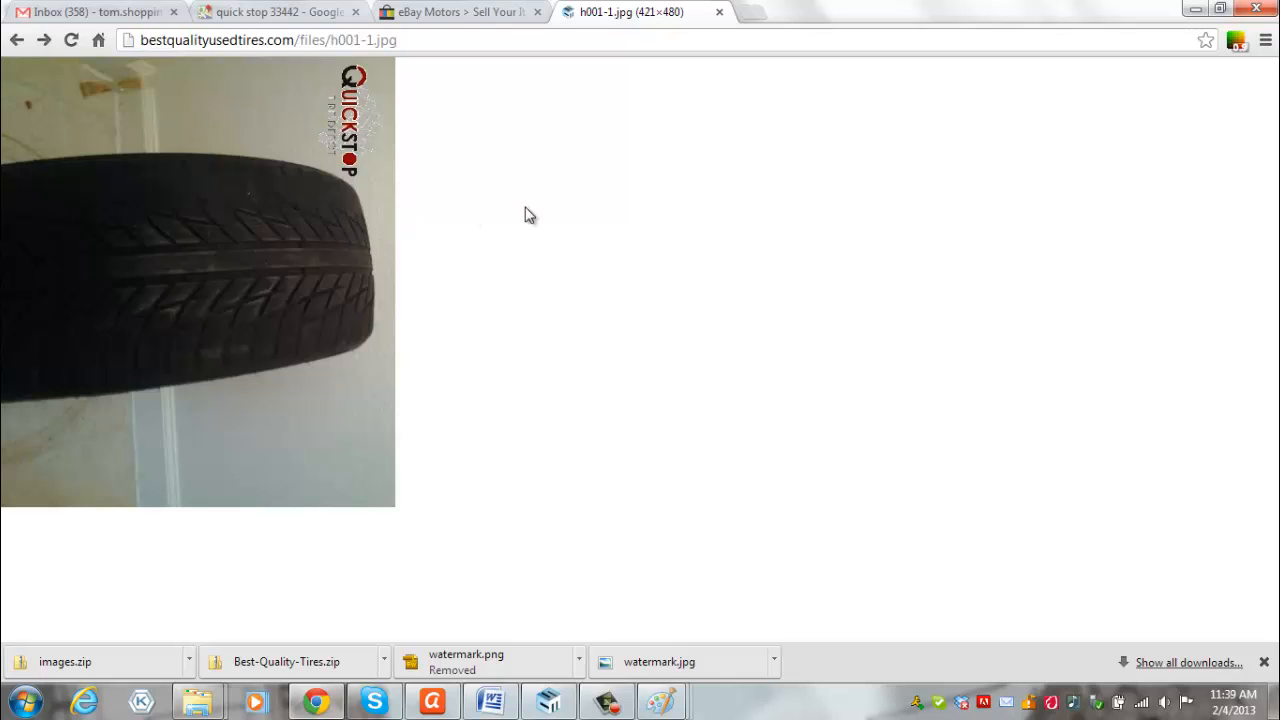
left_click(362, 40)
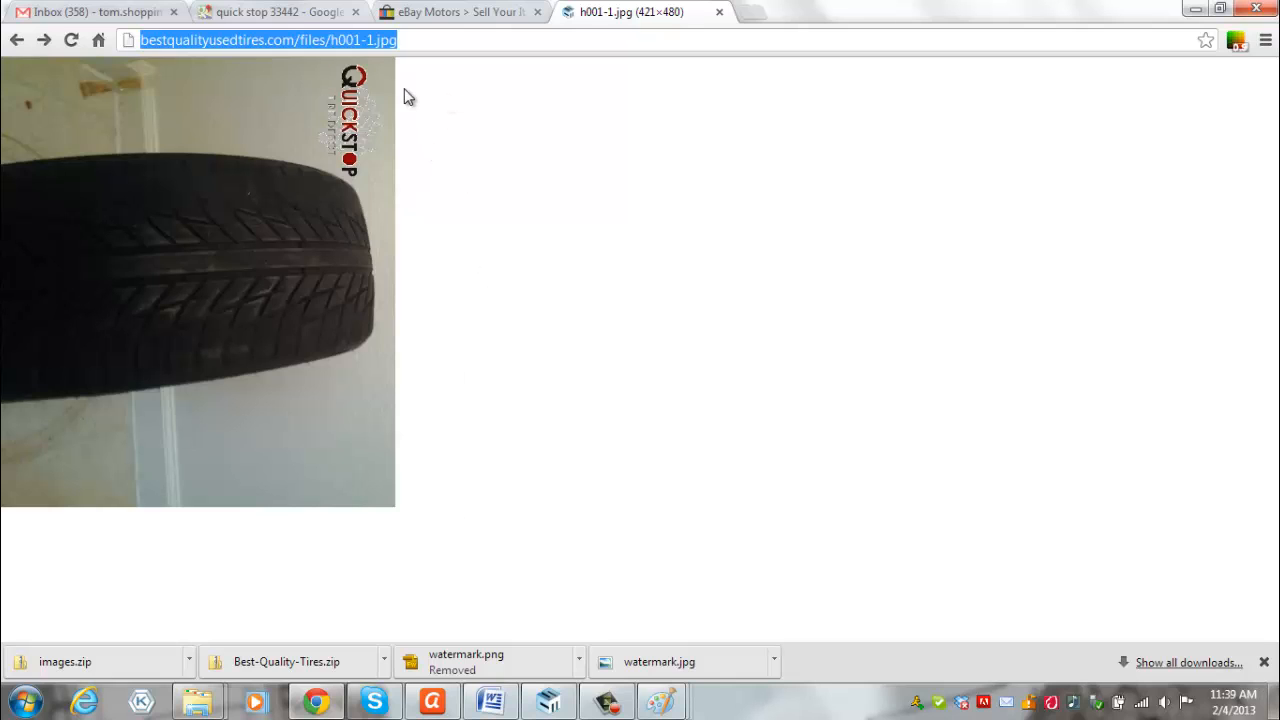
Go to the eBay Motors listing form and find the empty HTML description editor.
left_click(451, 9)
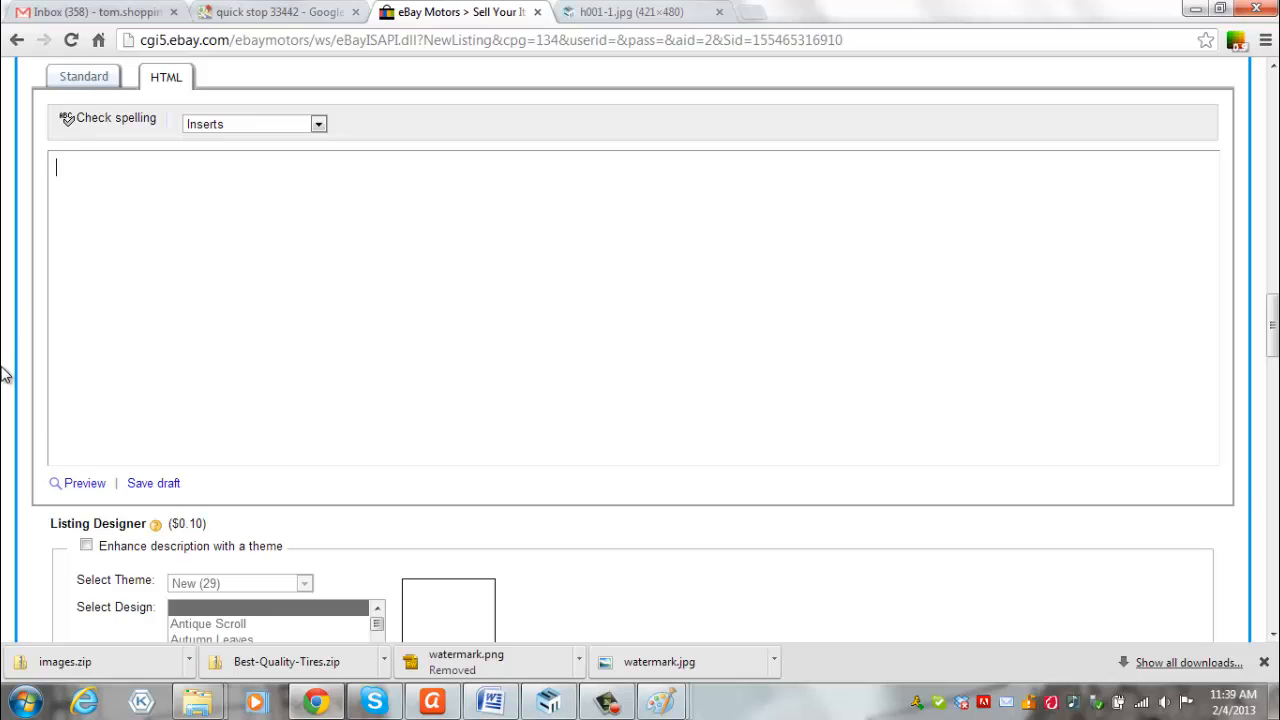
scroll(4, 366, "up", 5)
scroll(4, 366, "down", 4)
scroll(4, 366, "down", 1)
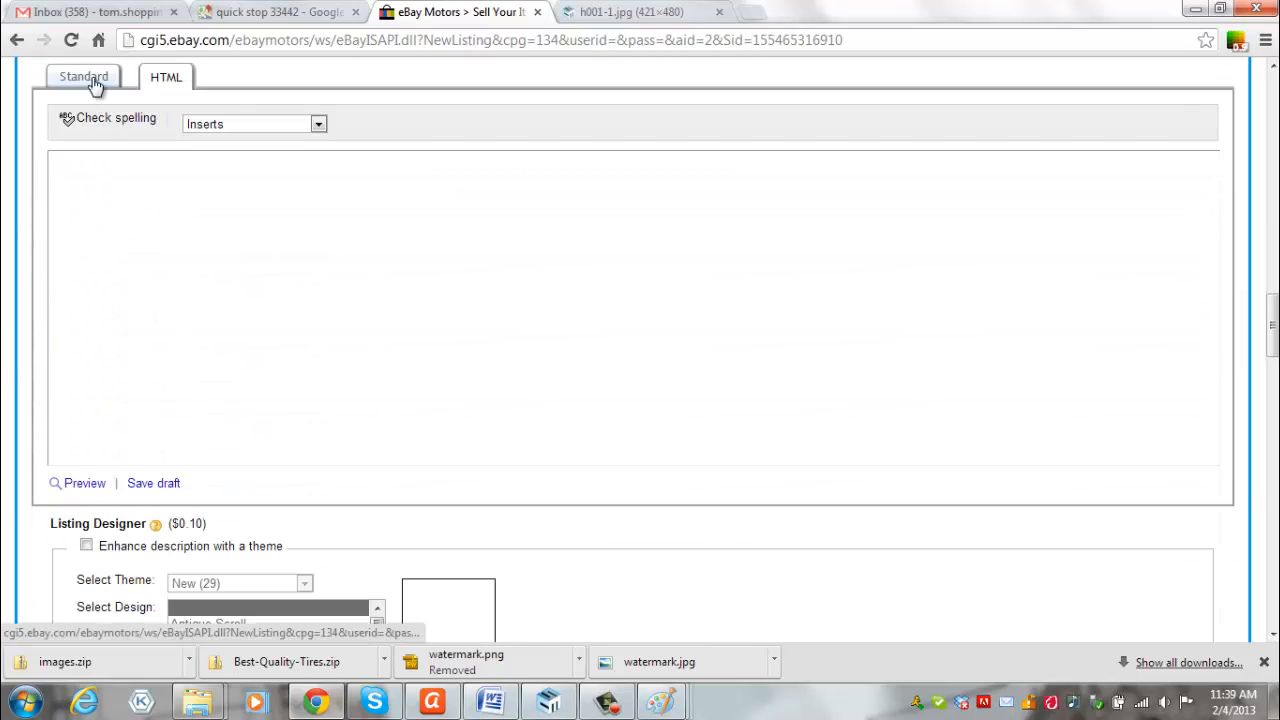
scroll(840, 183, "up", 4)
left_click_drag(1271, 274, 1272, 331)
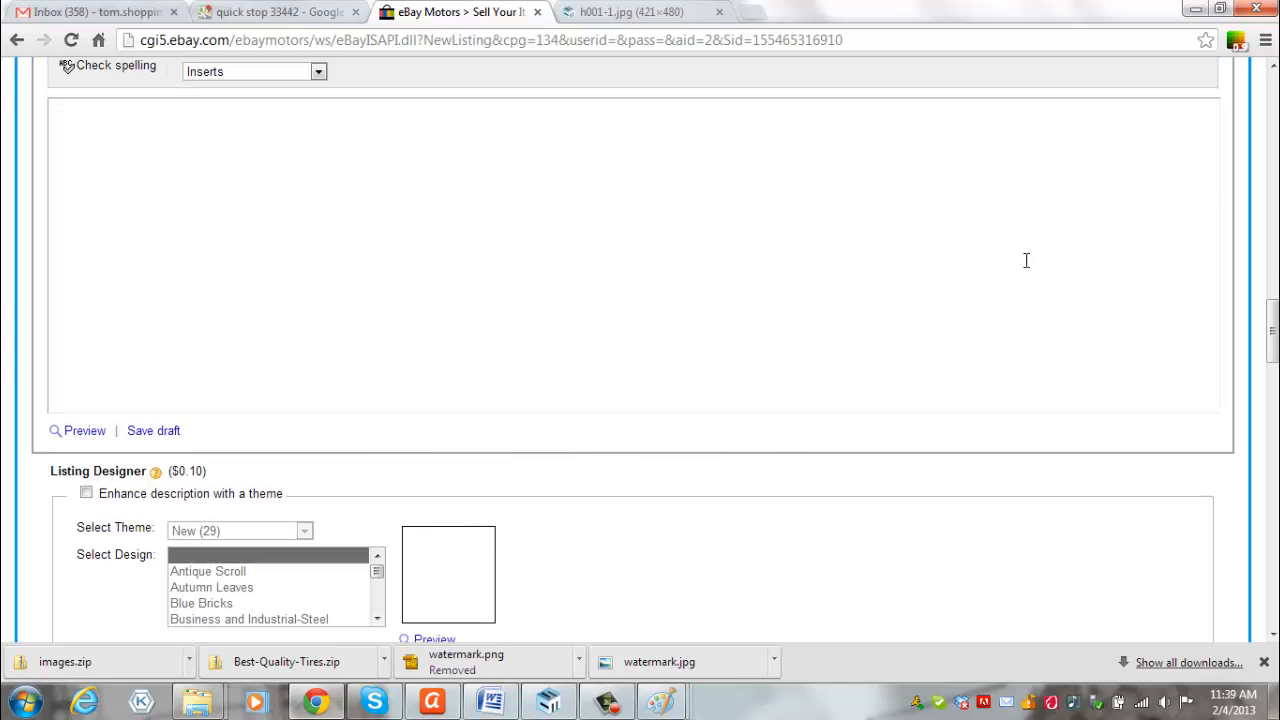
scroll(954, 293, "up", 1)
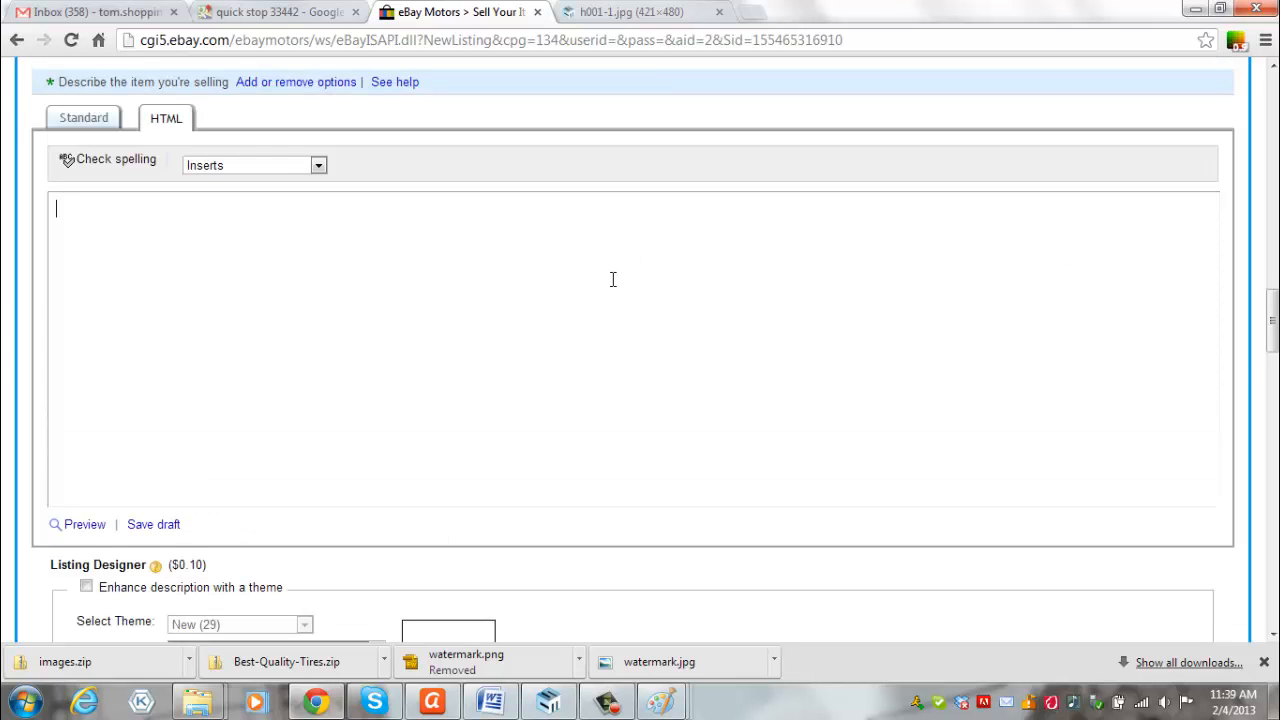
Switch to the Best-Quality-Tires folder in Windows Explorer and open its index file in Chrome.
mouse_move(200, 702)
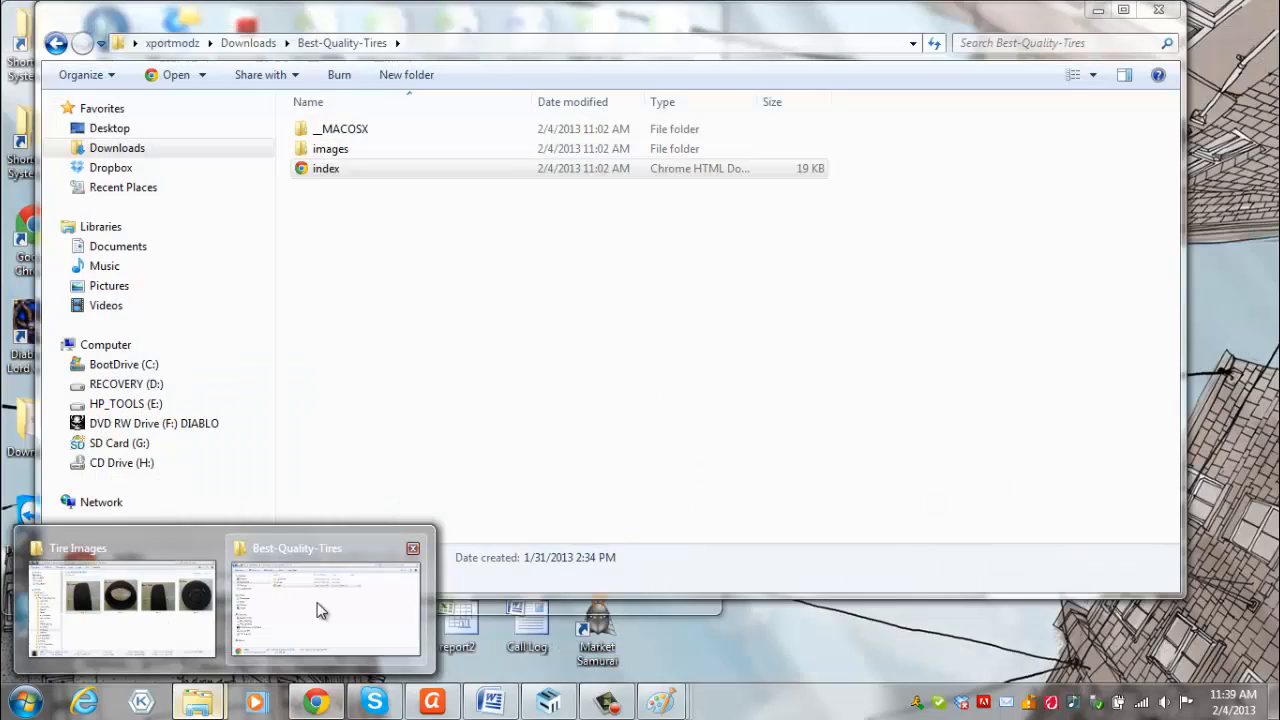
left_click(320, 609)
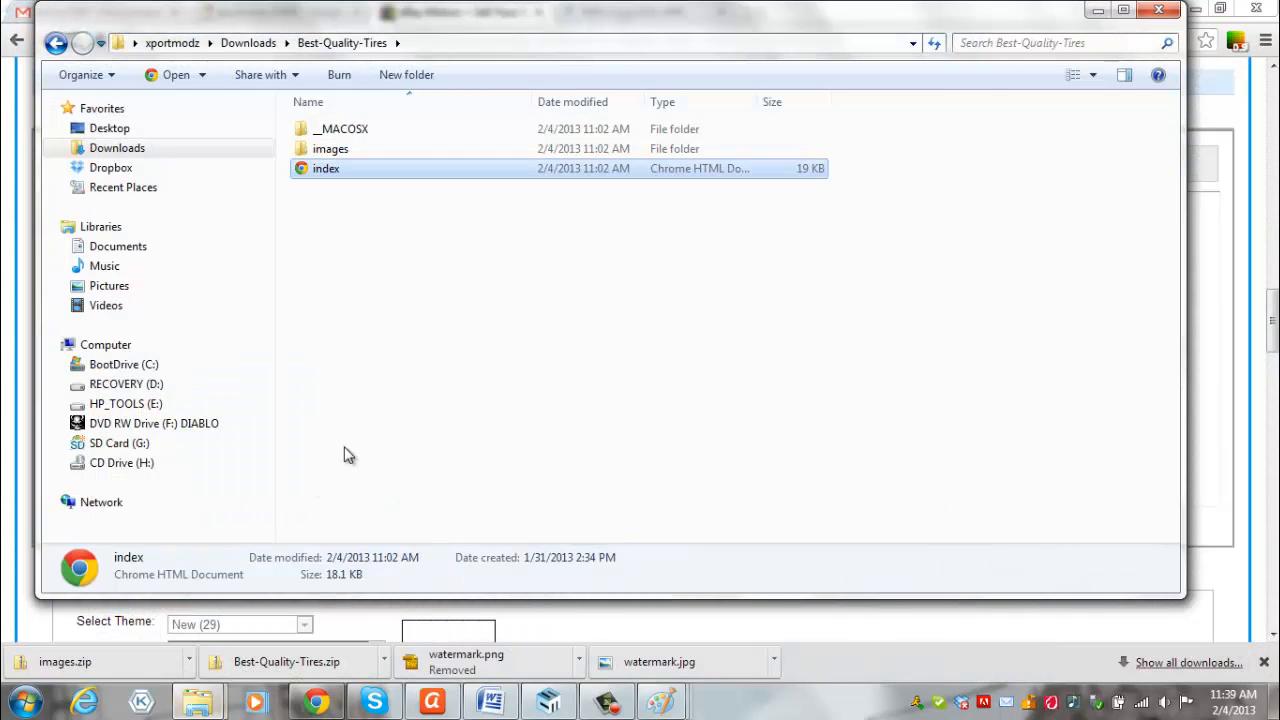
left_click(556, 421)
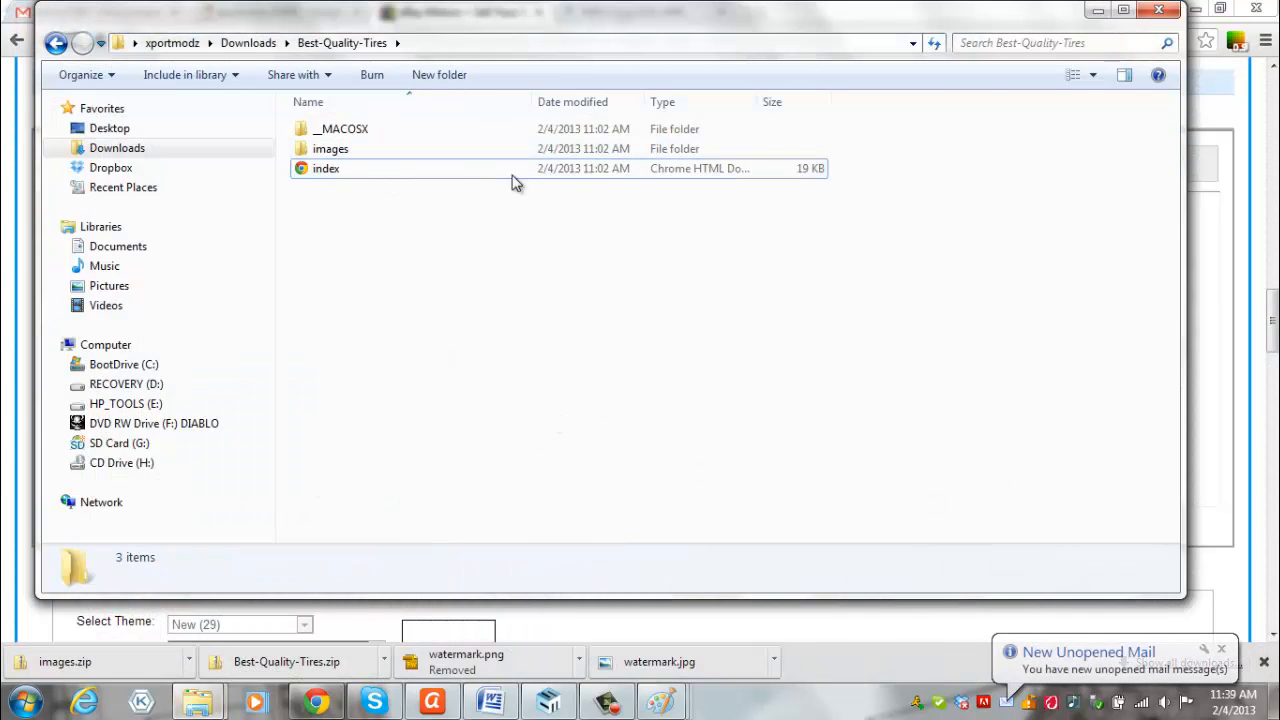
double_click(386, 170)
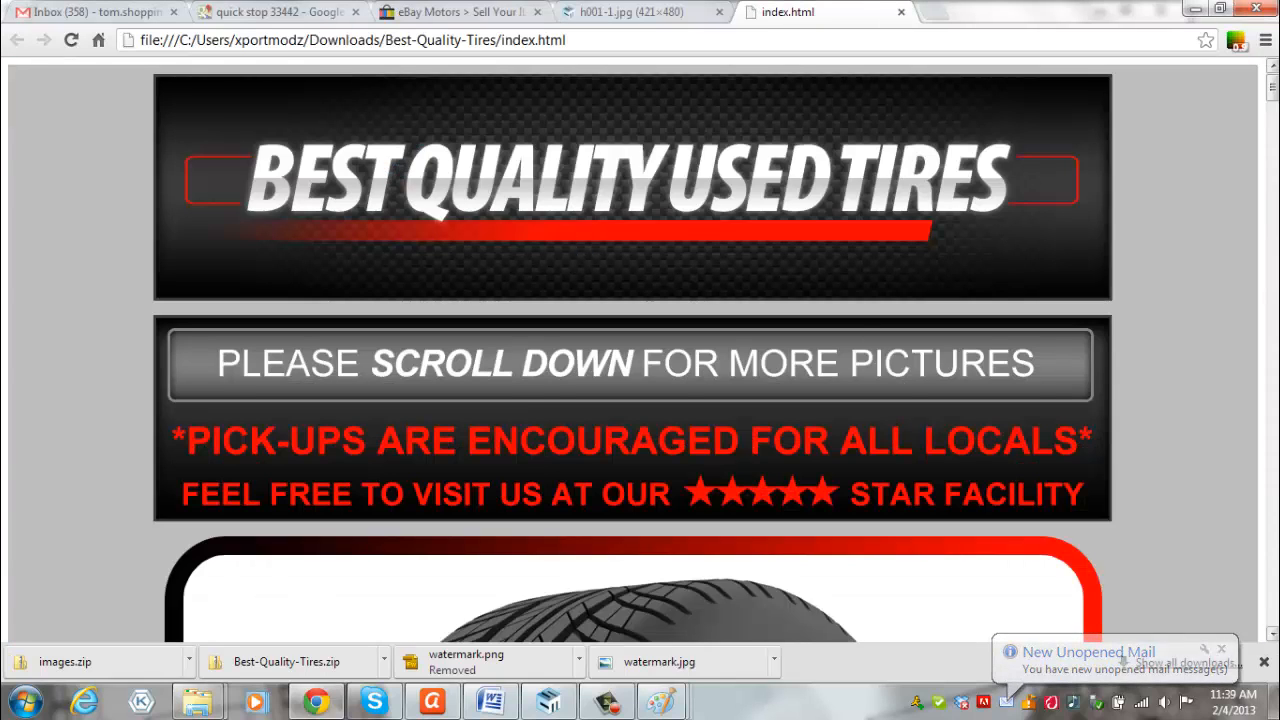
Look through the Best Quality Used Tires template page and close the downloads bar.
left_click_drag(1274, 108, 1274, 492)
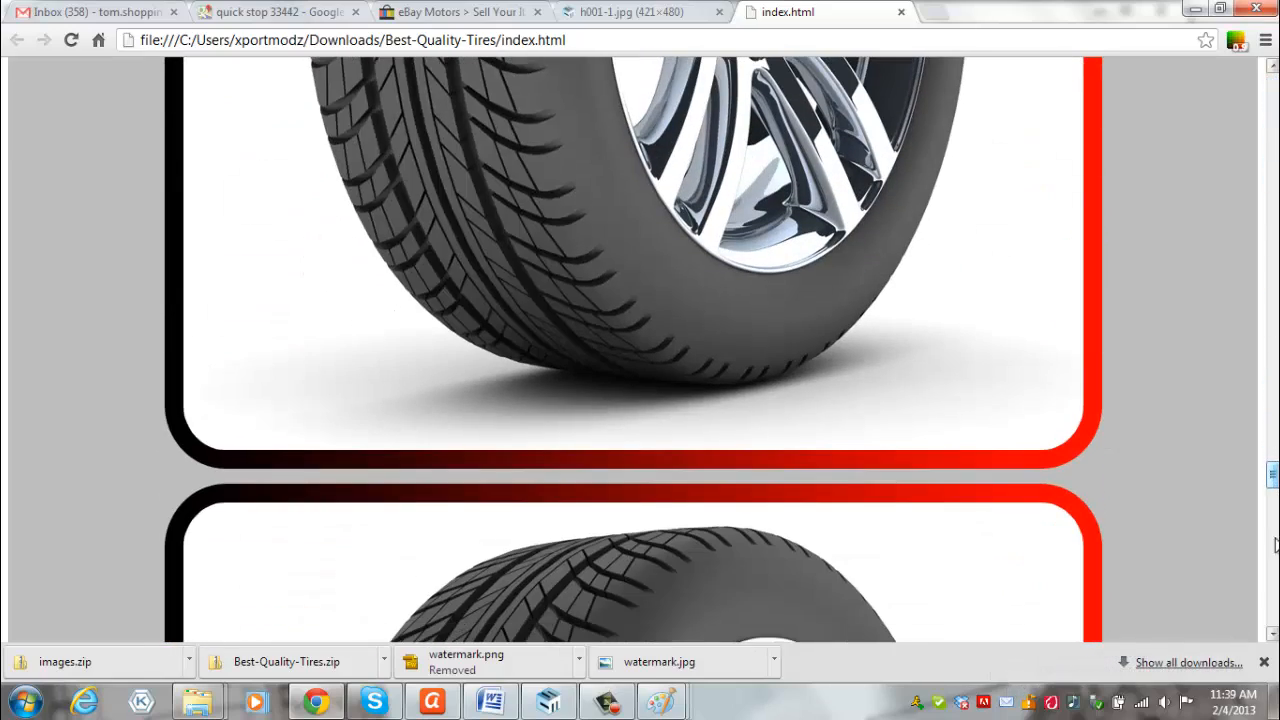
left_click(1264, 662)
scroll(1196, 495, "down", 4)
scroll(1192, 494, "down", 4)
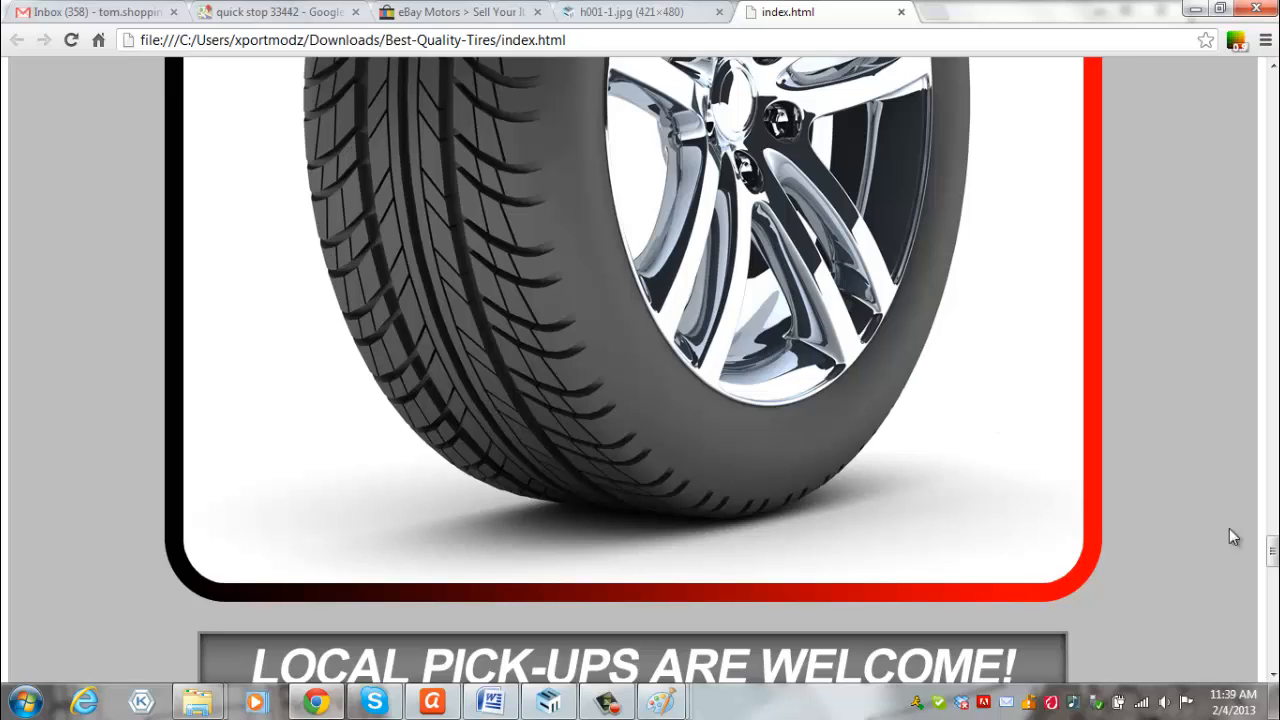
left_click_drag(1273, 550, 1216, 152)
Show the page source of the index.html template and copy all of its code.
left_click(1265, 42)
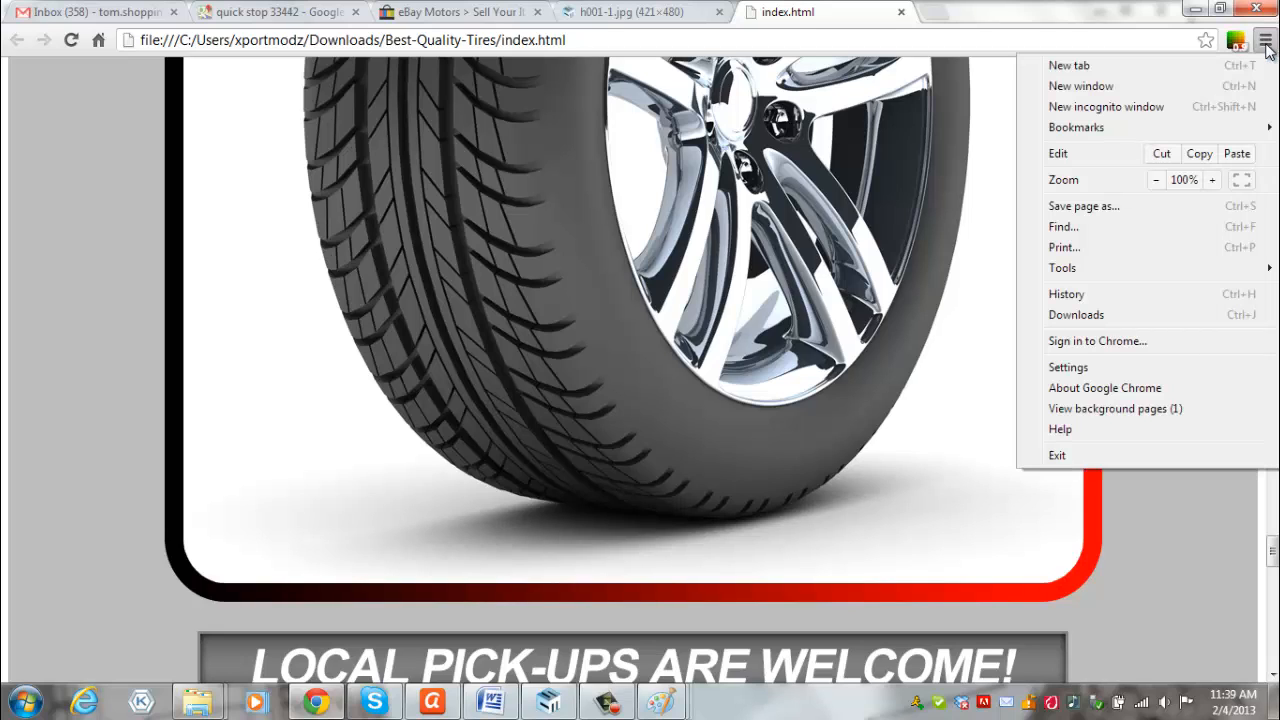
left_click(1188, 560)
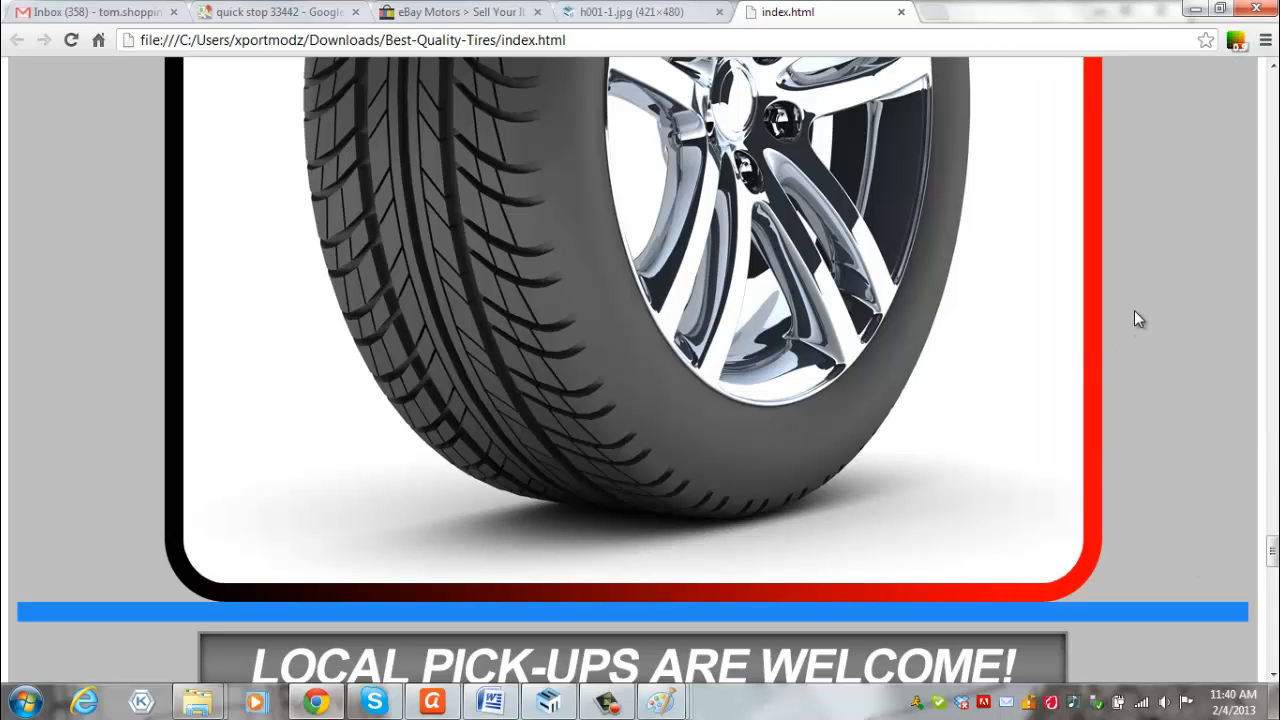
key("ctrl+u")
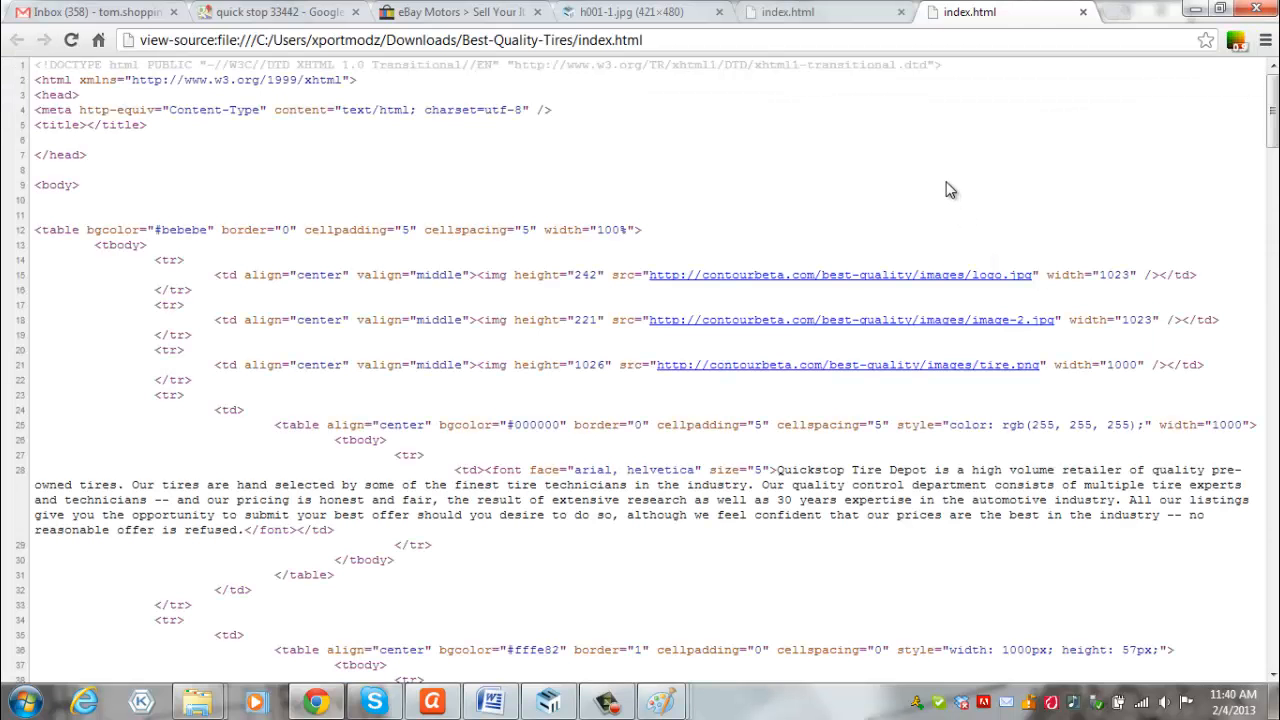
key("ctrl+a")
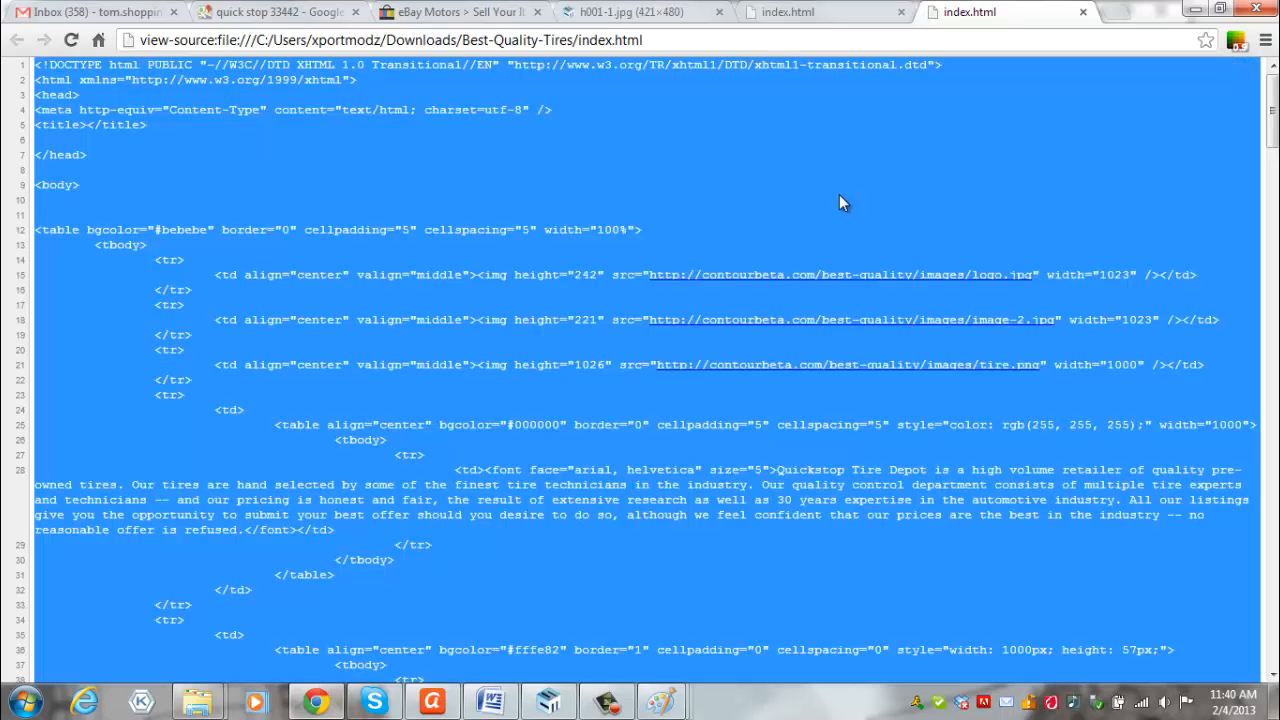
left_click(838, 189)
key("ctrl+a")
right_click(797, 145)
left_click(838, 151)
Paste the copied template code into the eBay Motors listing's HTML description and display it in Standard view.
left_click(459, 11)
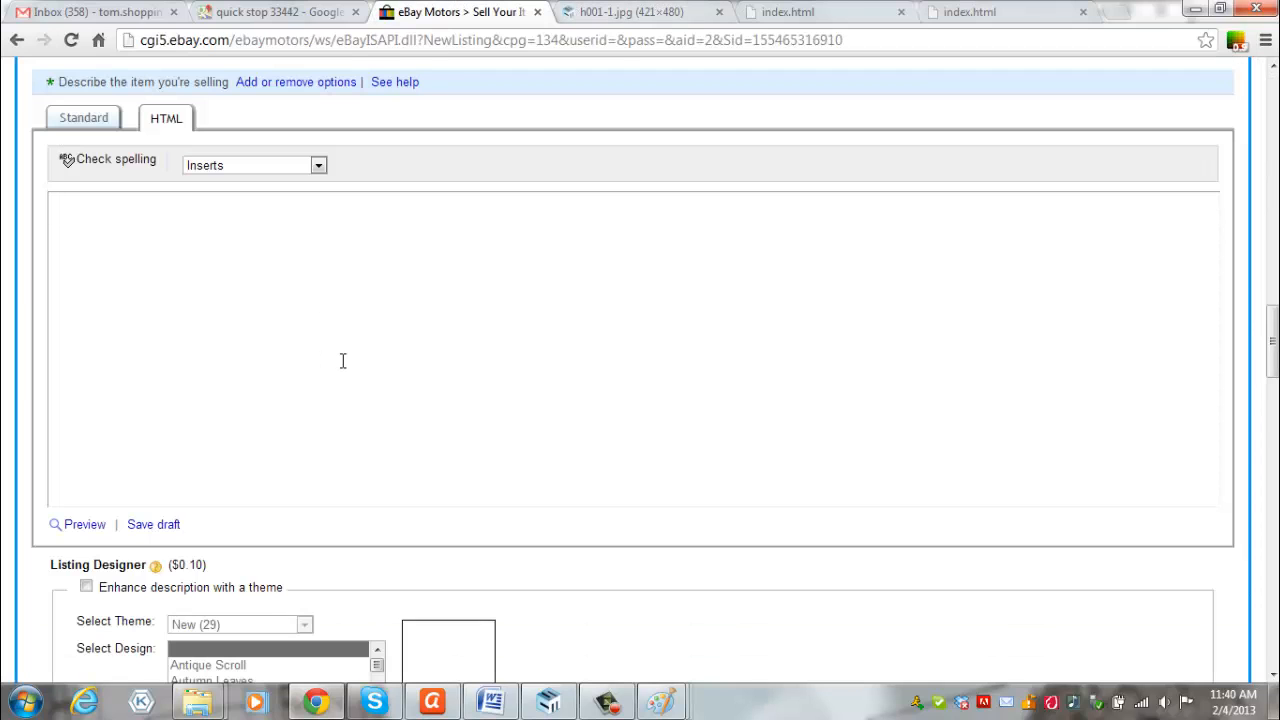
right_click(210, 262)
left_click(271, 366)
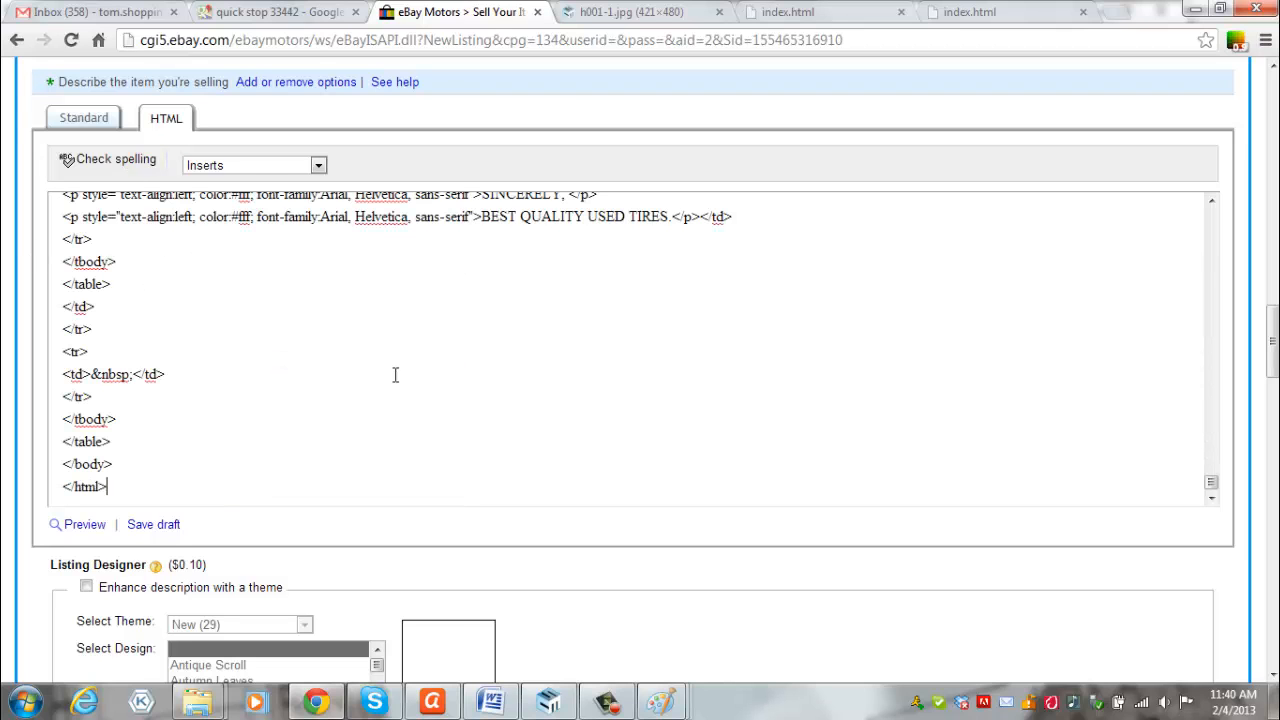
scroll(431, 374, "up", 5)
left_click(80, 118)
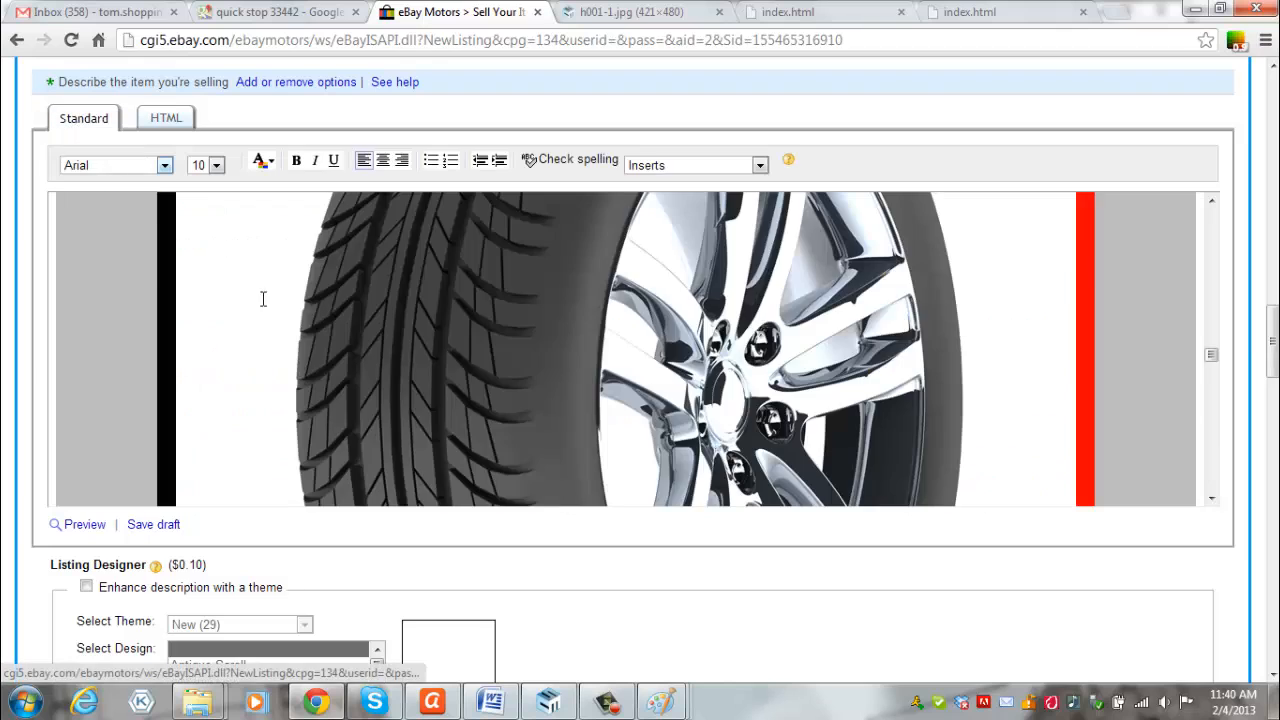
Review the rendered description's text sections, highlighting the Quickstop Tire Depot introduction and the tire size 235/75/15.
left_click_drag(1212, 352, 1203, 234)
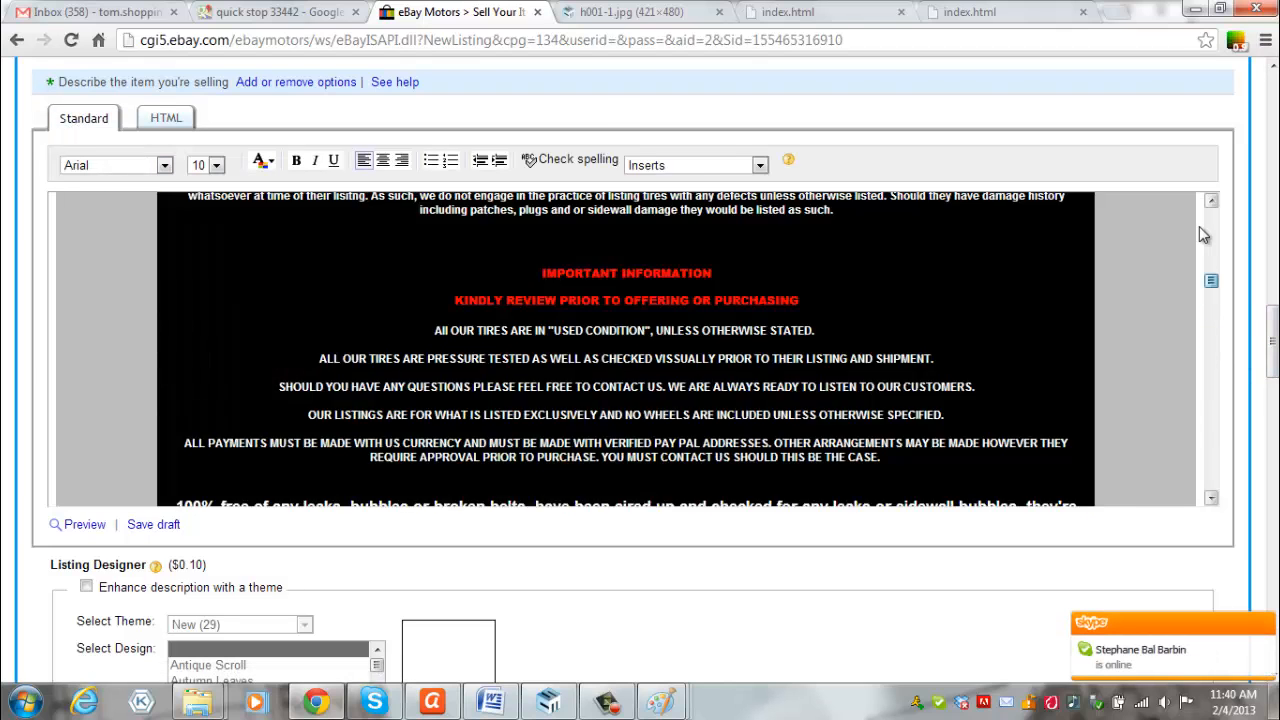
scroll(1145, 305, "down", 2)
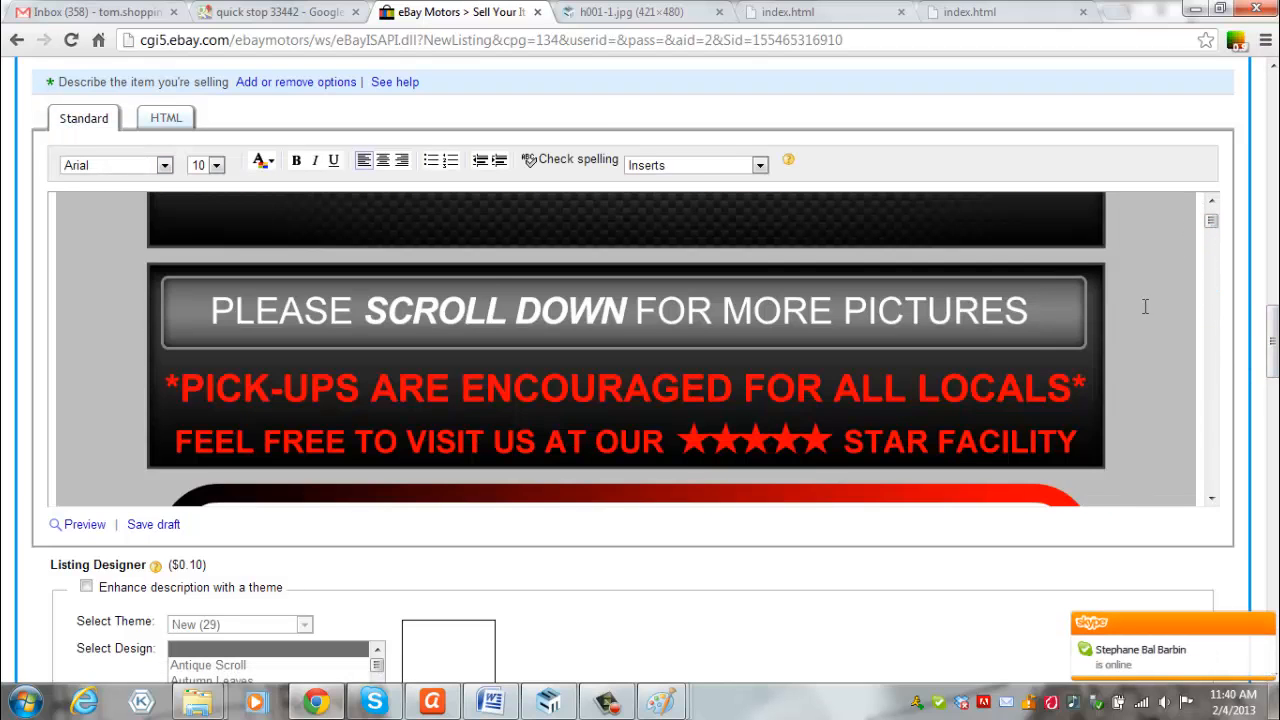
scroll(1145, 305, "down", 8)
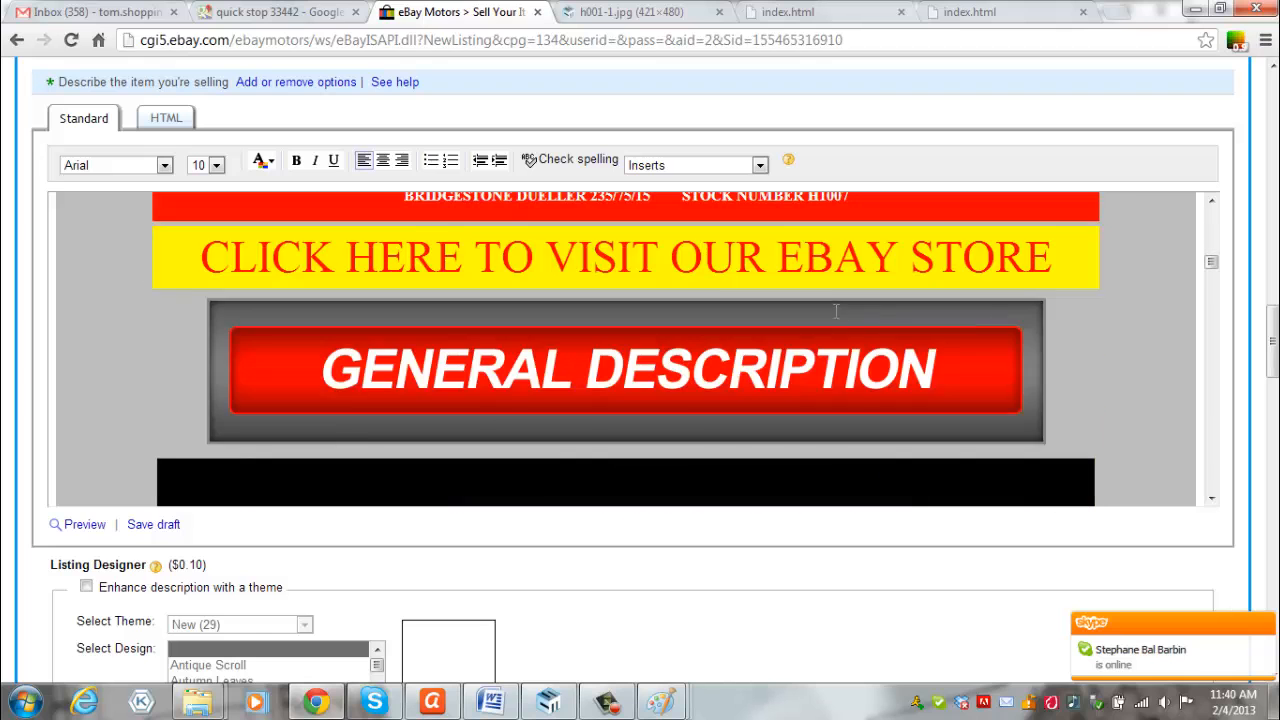
scroll(836, 311, "down", 4)
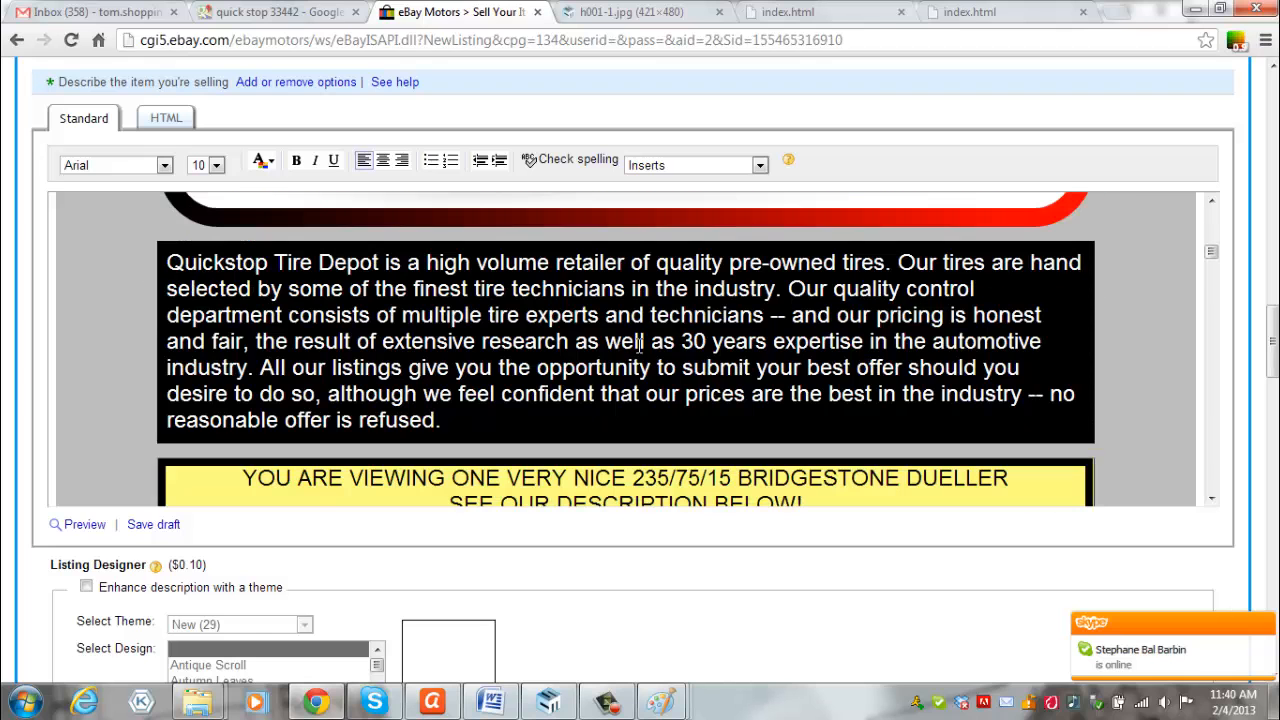
left_click_drag(632, 415, 602, 292)
scroll(500, 331, "down", 2)
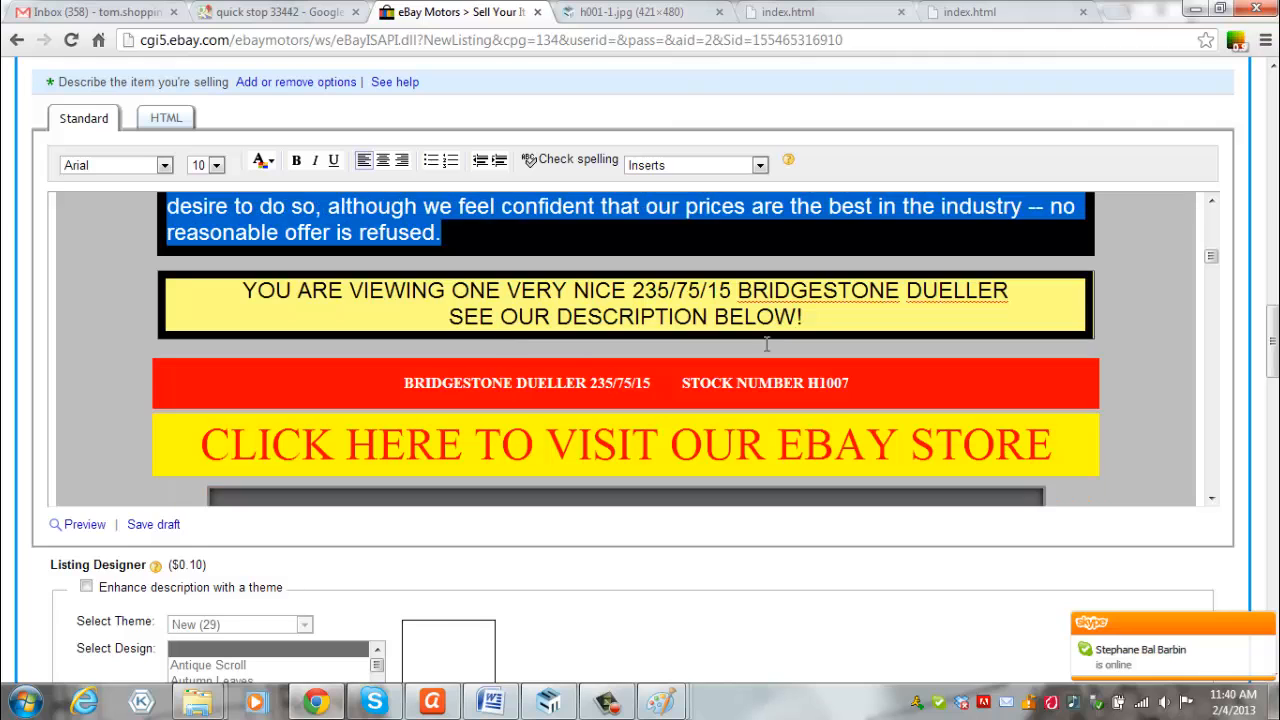
left_click_drag(731, 289, 633, 291)
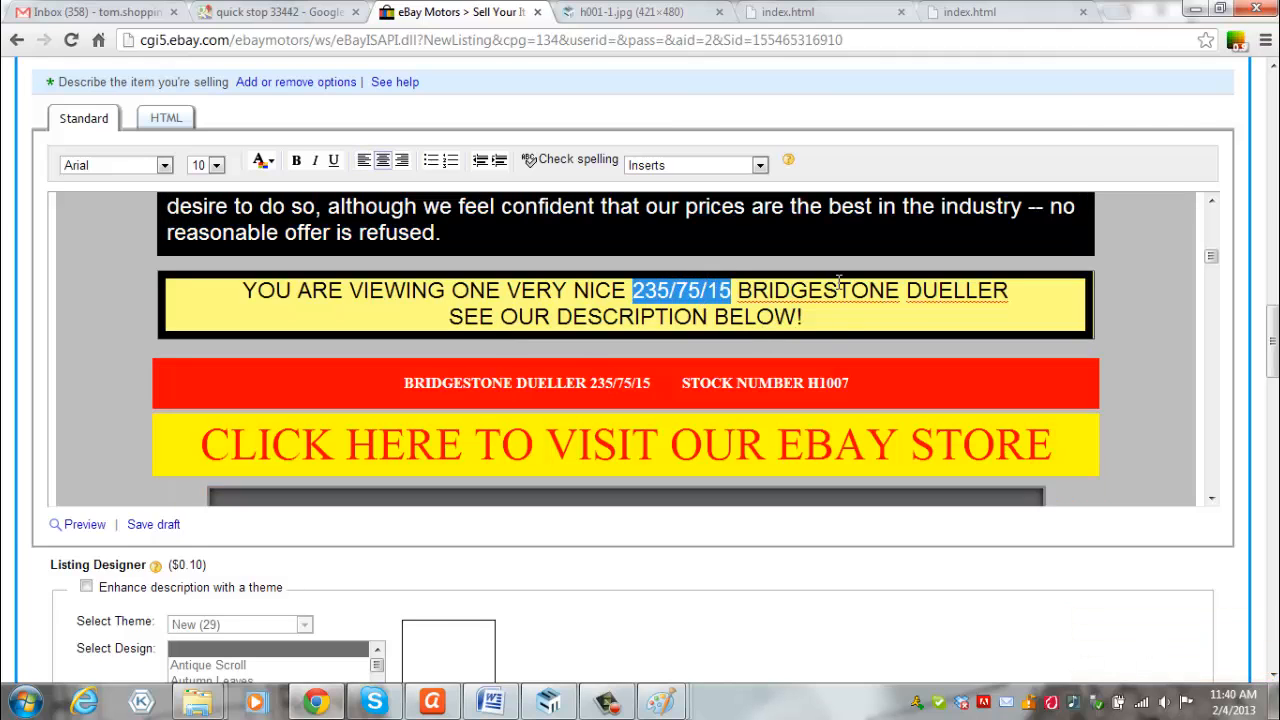
scroll(925, 236, "down", 2)
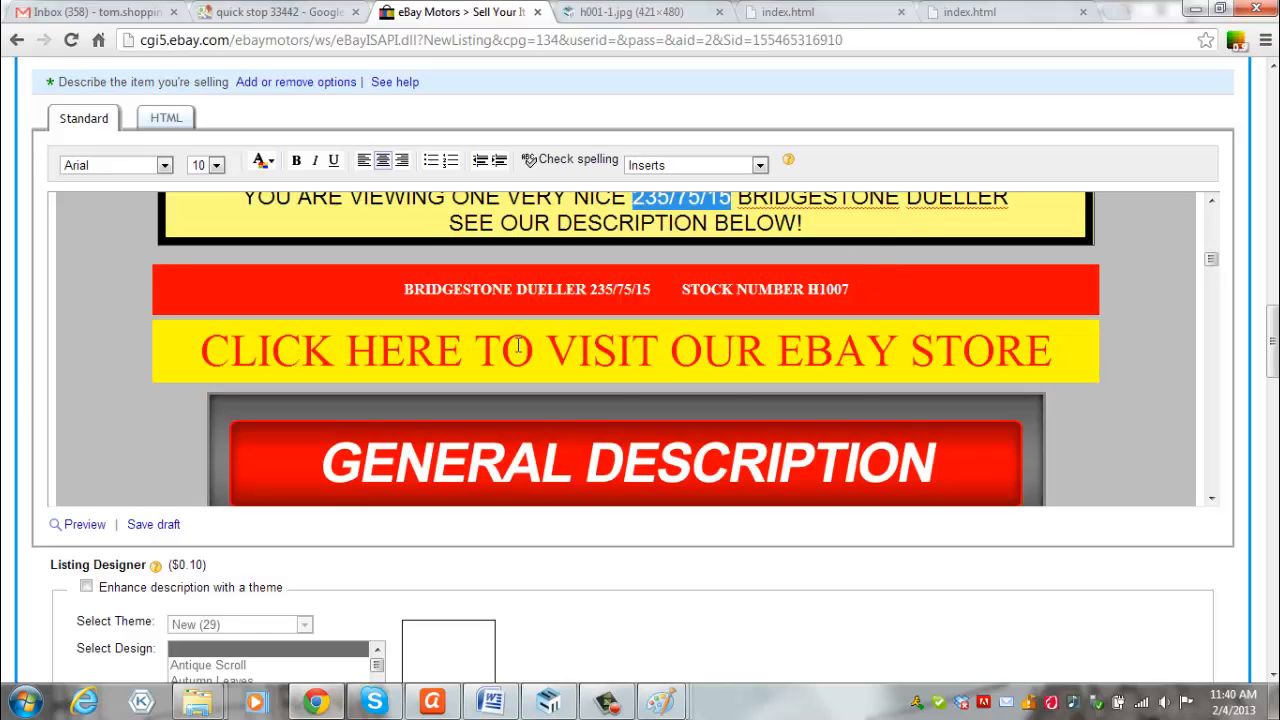
Examine the large tire pictures below the local pick-ups banner and near the start of the rendered description.
scroll(518, 345, "down", 15)
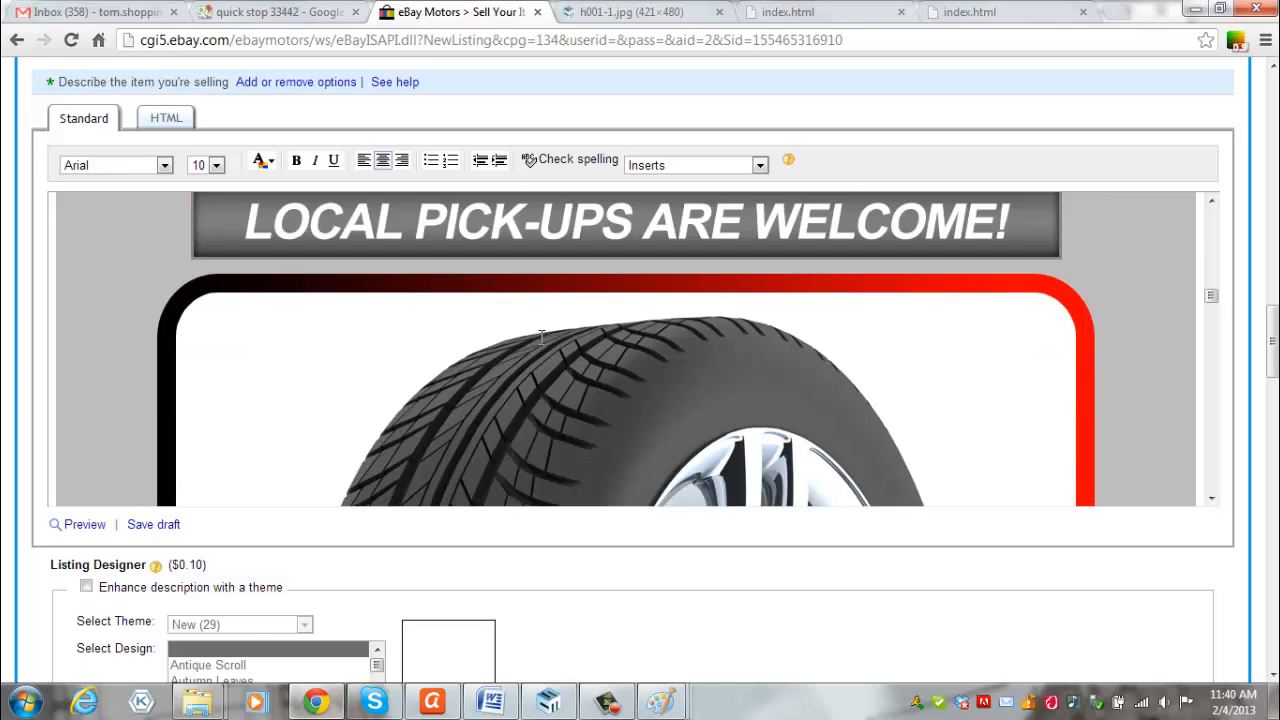
scroll(542, 338, "down", 10)
left_click_drag(1211, 323, 1215, 214)
scroll(1149, 322, "down", 7)
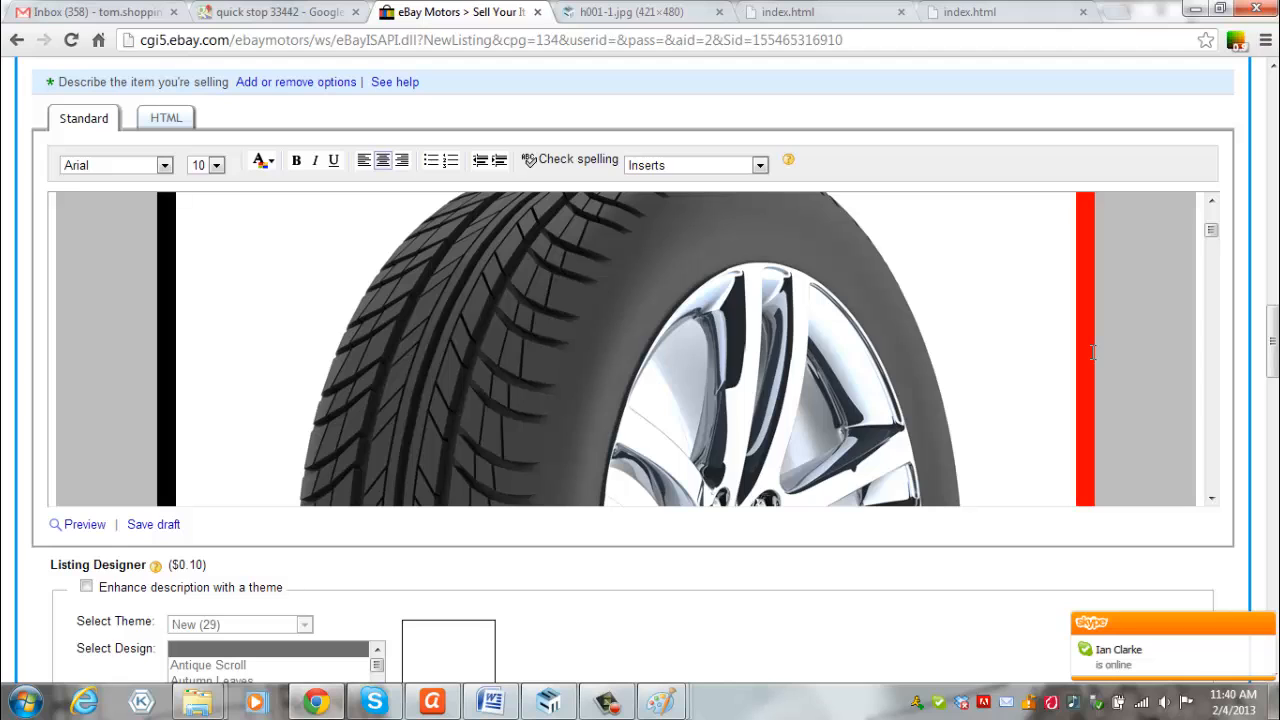
scroll(1052, 386, "up", 3)
scroll(1080, 372, "down", 2)
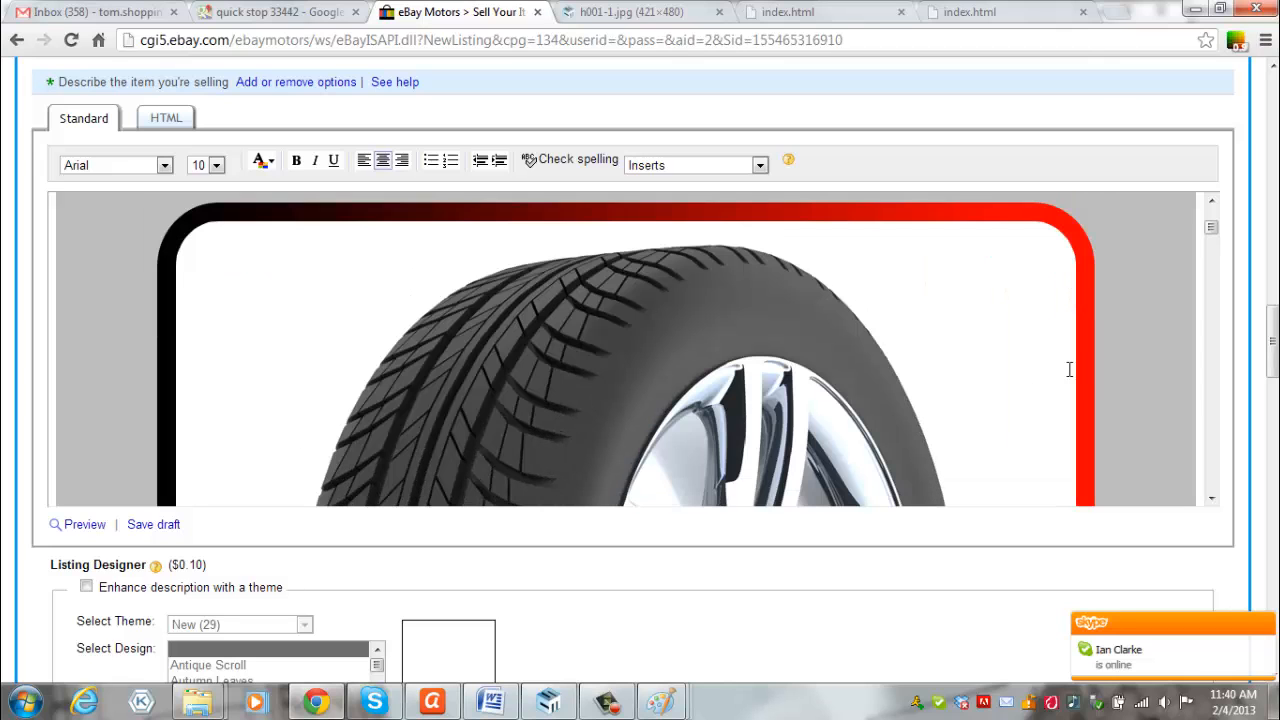
left_click(177, 122)
scroll(1123, 251, "up", 10)
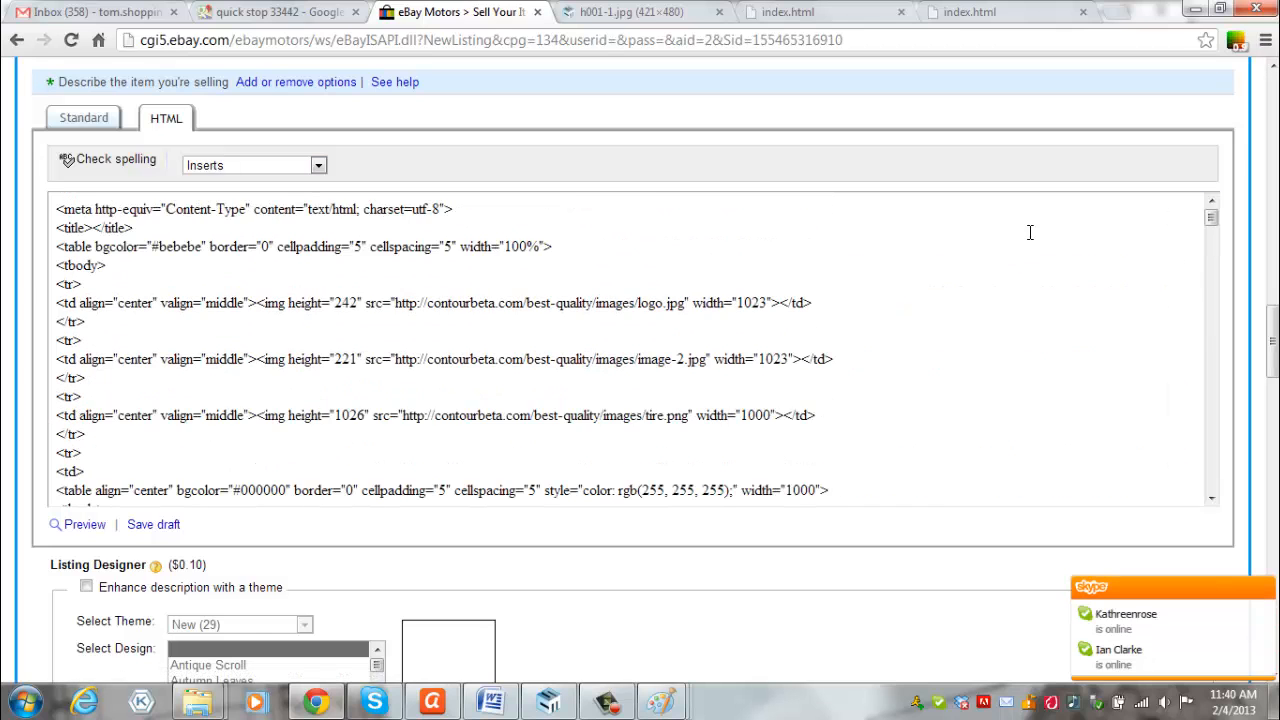
scroll(951, 345, "up", 3)
scroll(955, 258, "down", 1)
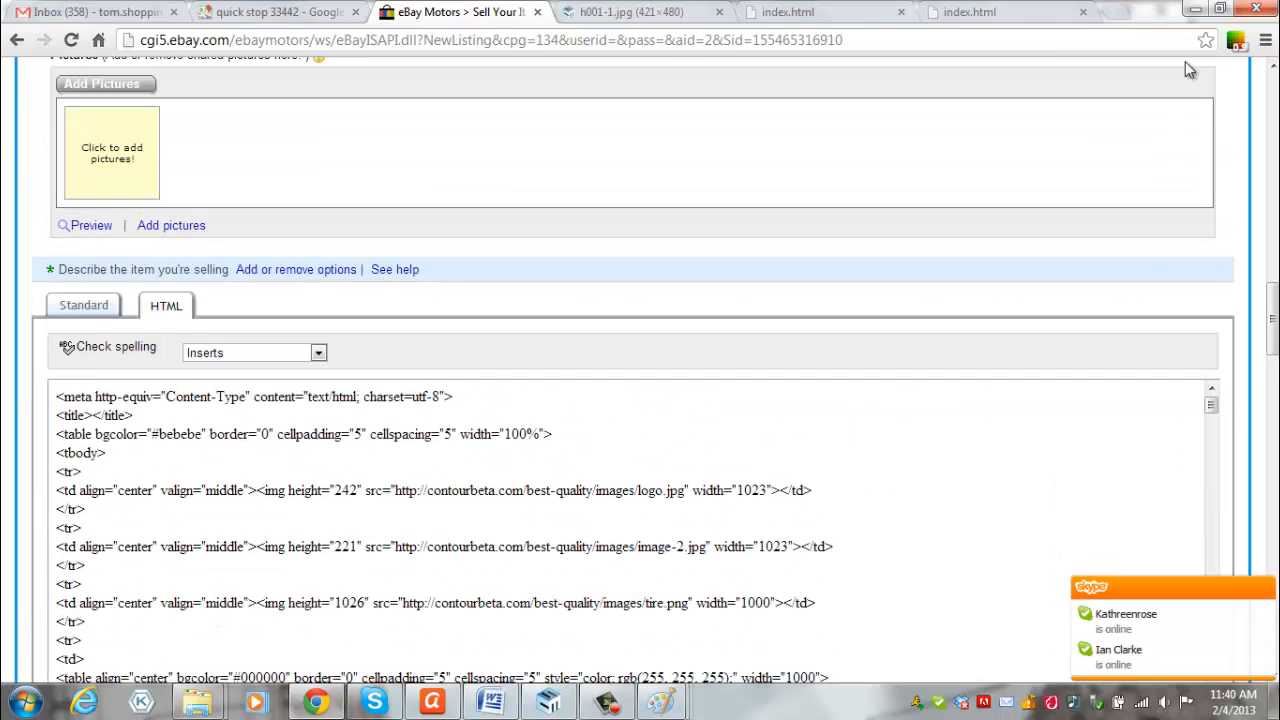
scroll(1150, 171, "down", 2)
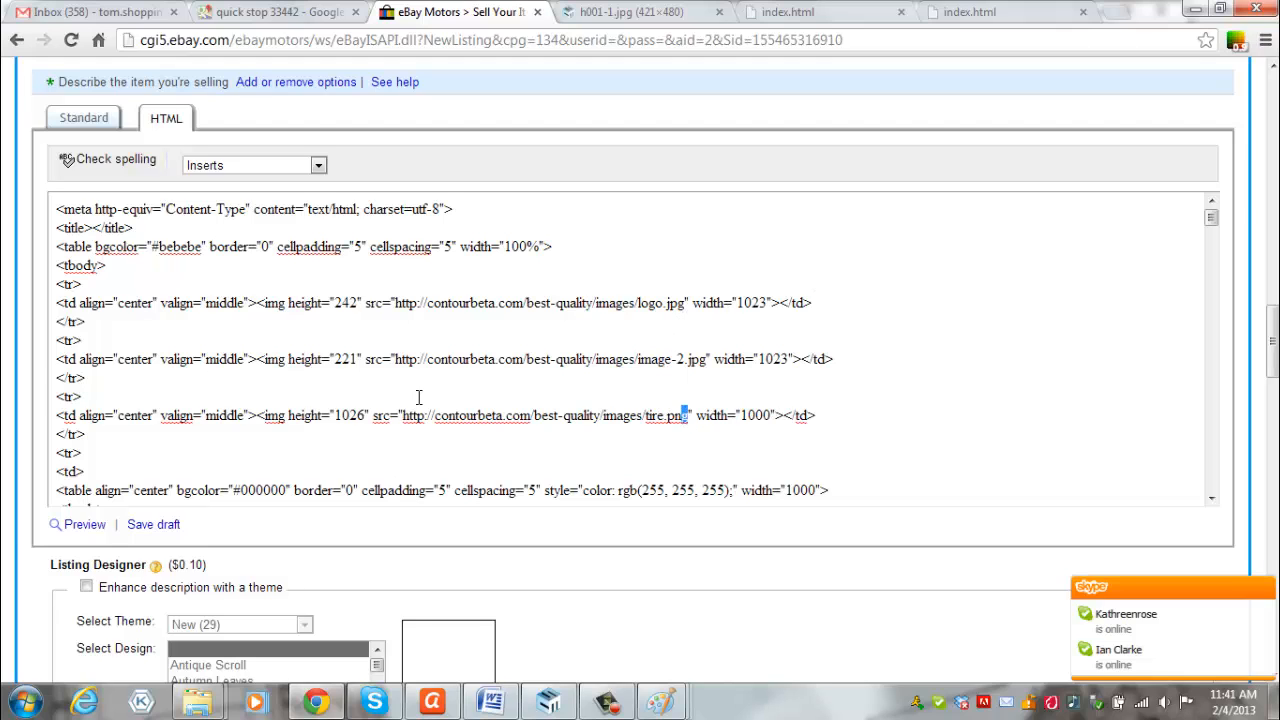
left_click_drag(688, 418, 415, 421)
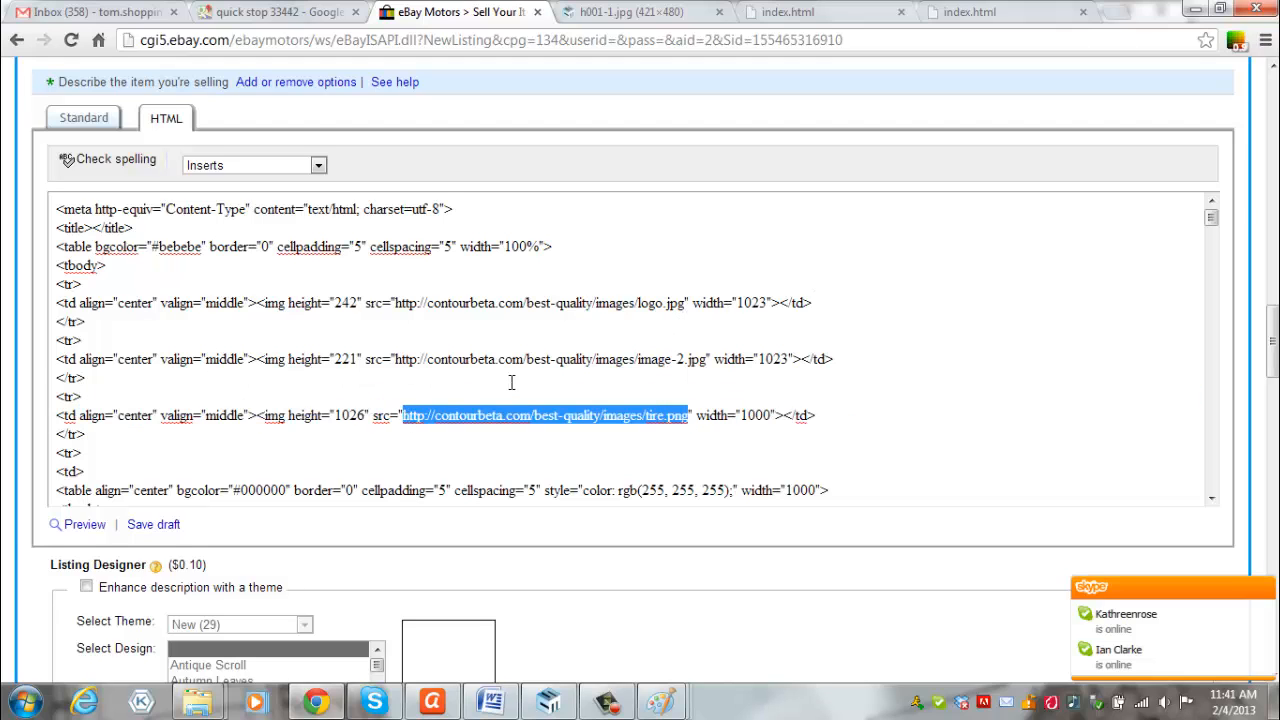
Open the copied tire.png address in a new browser tab to view the picture, and close that tab.
left_click(645, 14)
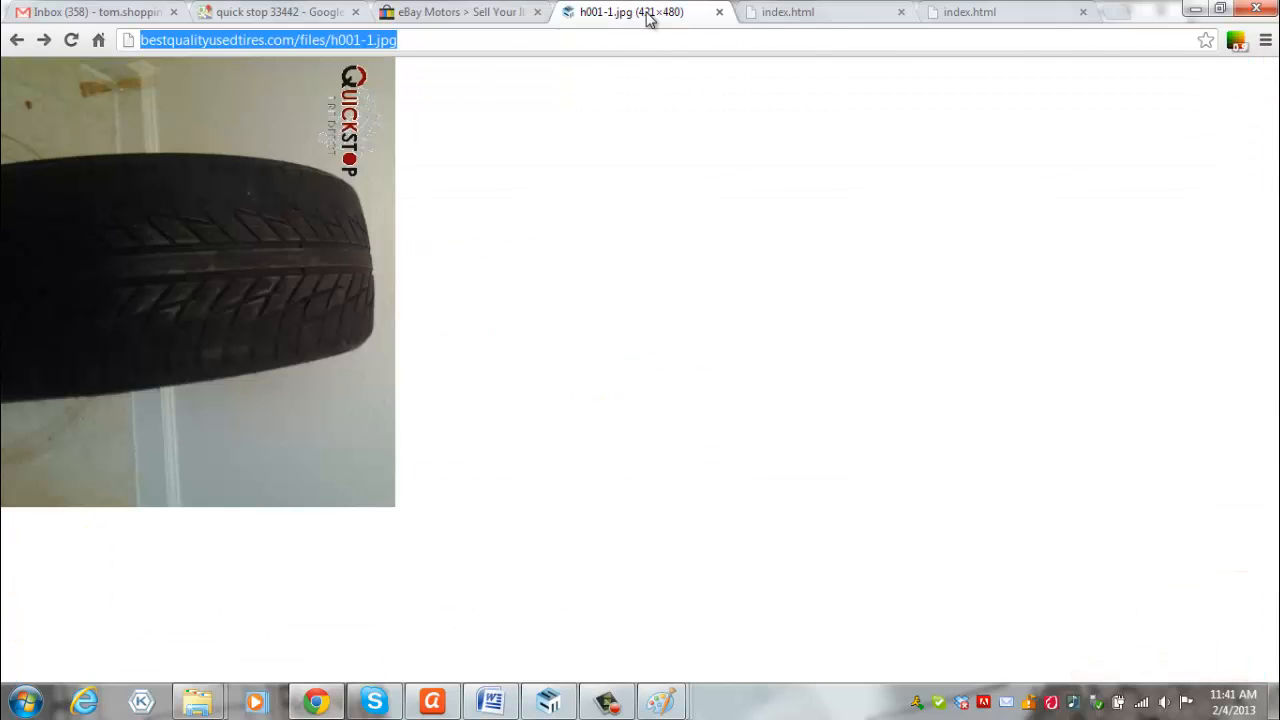
key("ctrl+t")
type("http://contourbeta.com/best-quality/images/tire.png")
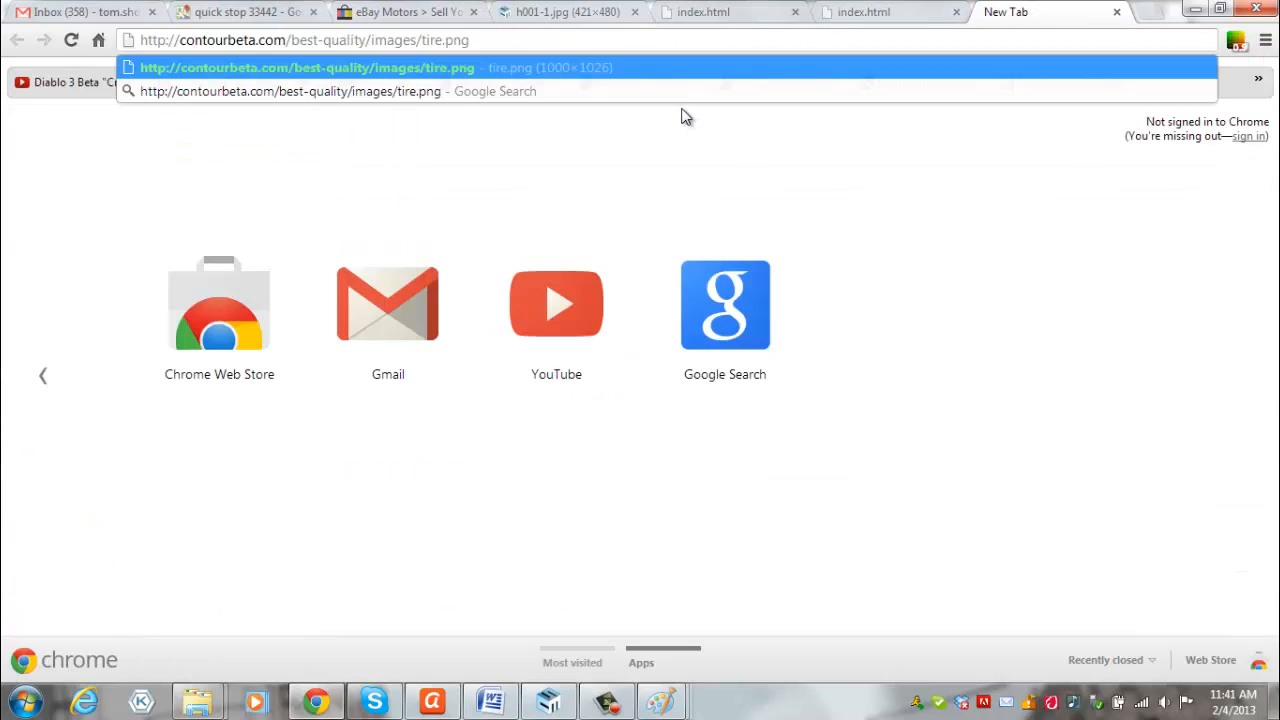
key("Return")
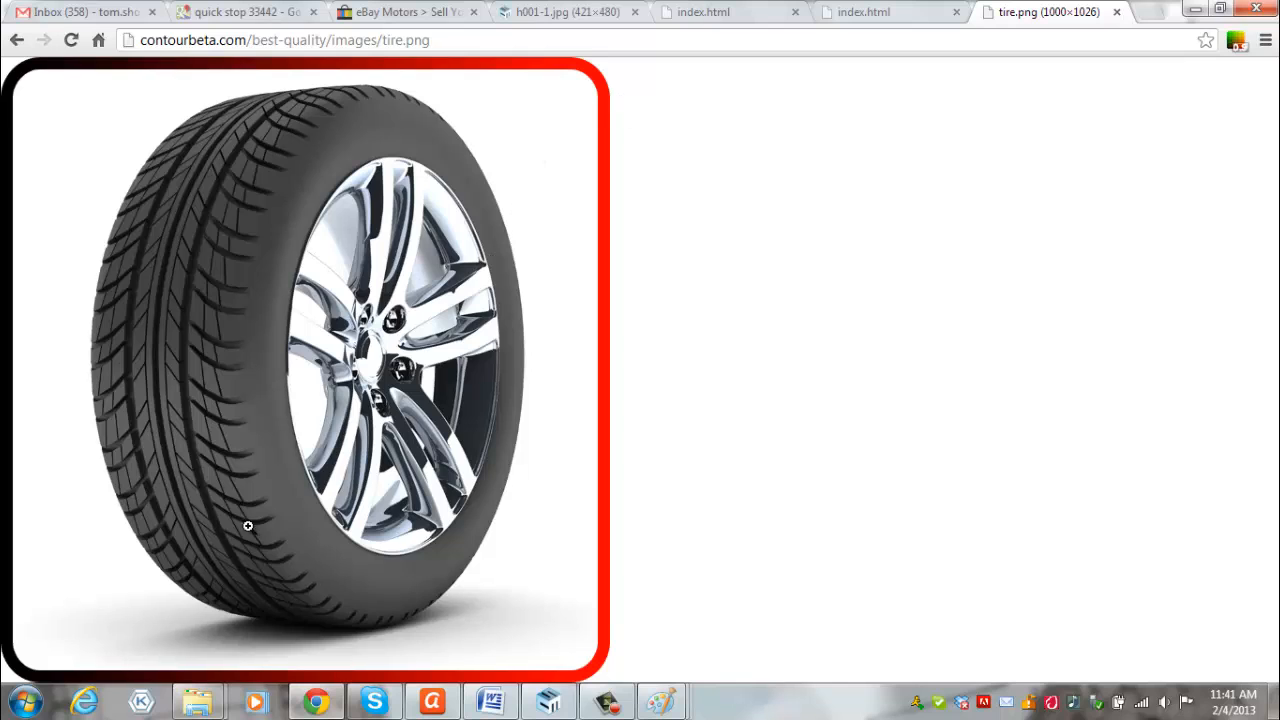
left_click(1116, 12)
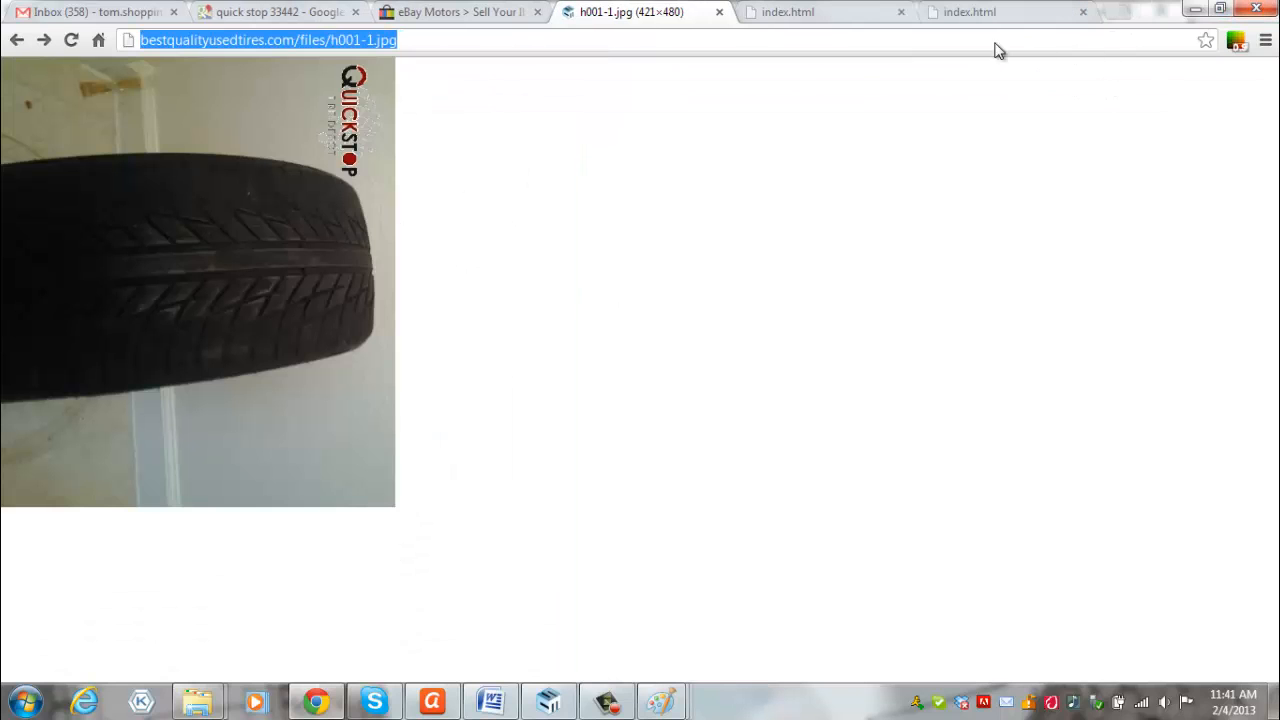
Return to the uploaded h001-1.jpg picture and select its complete web address.
left_click(1014, 14)
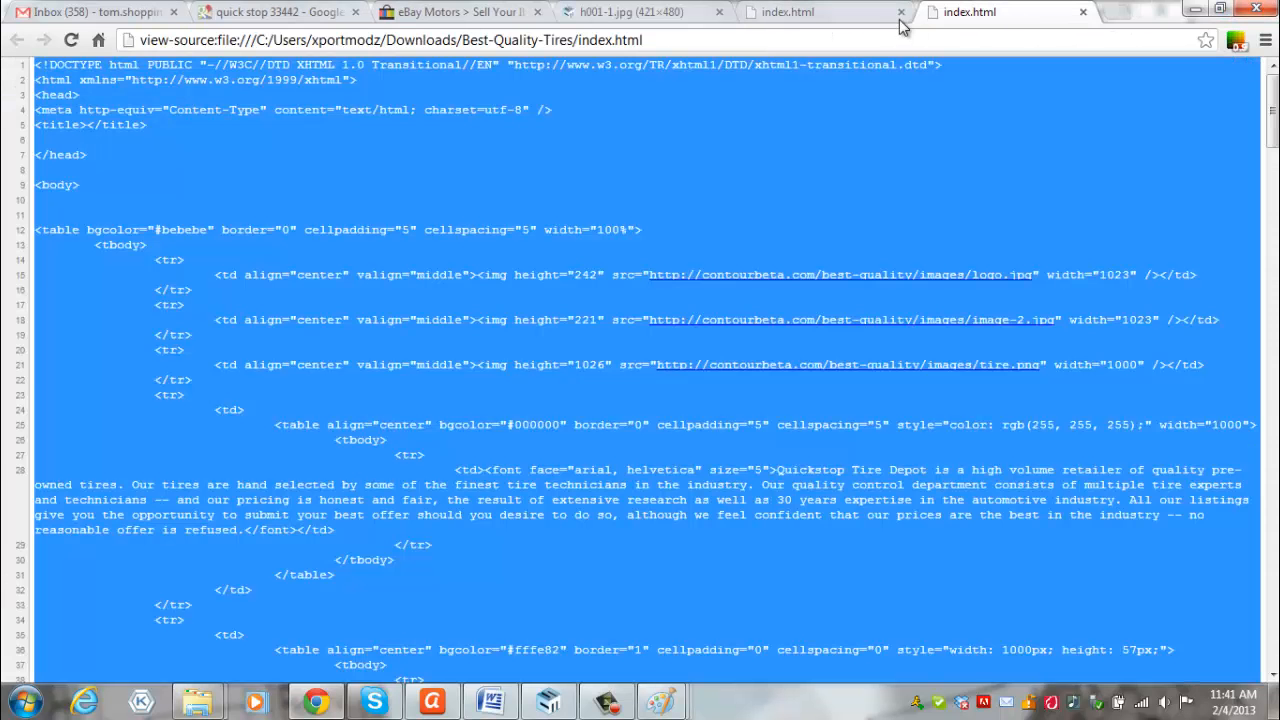
left_click(640, 13)
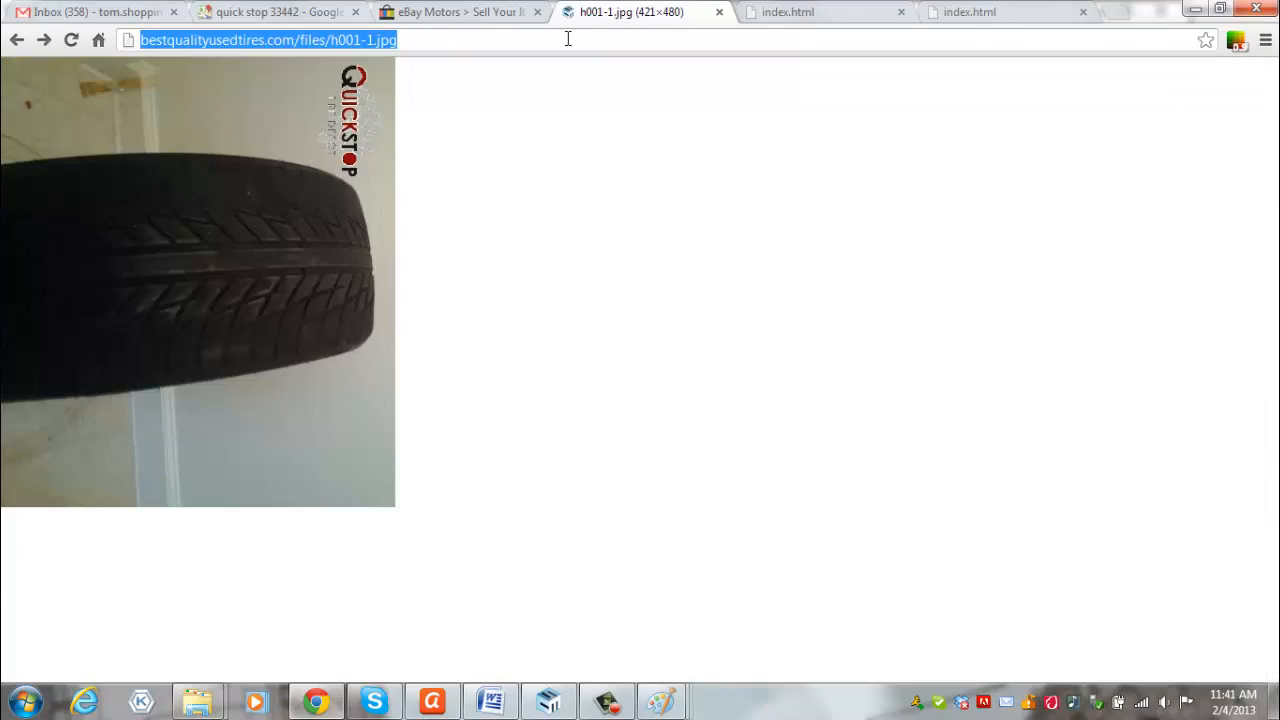
left_click(367, 42)
left_click(418, 37)
key("ctrl+a")
Switch to Shopping Cart Elite and copy the location of h001-1.jpg from the file storage.
left_click(548, 701)
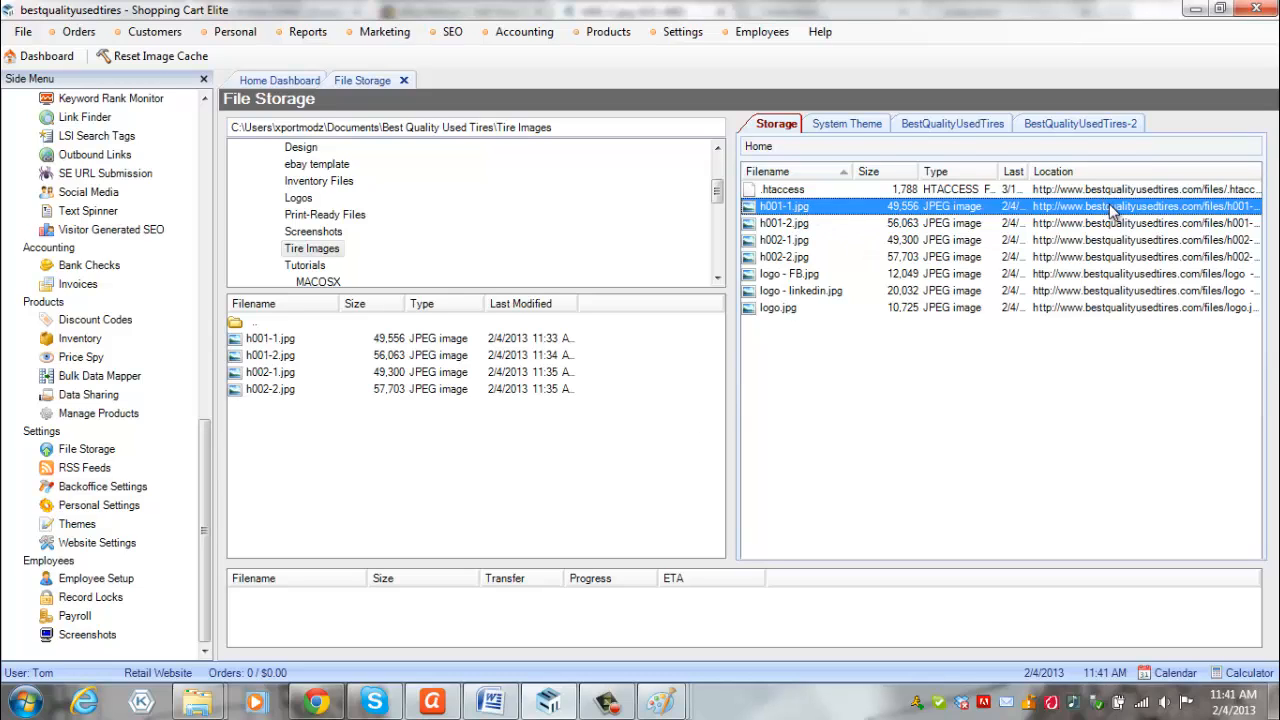
right_click(783, 208)
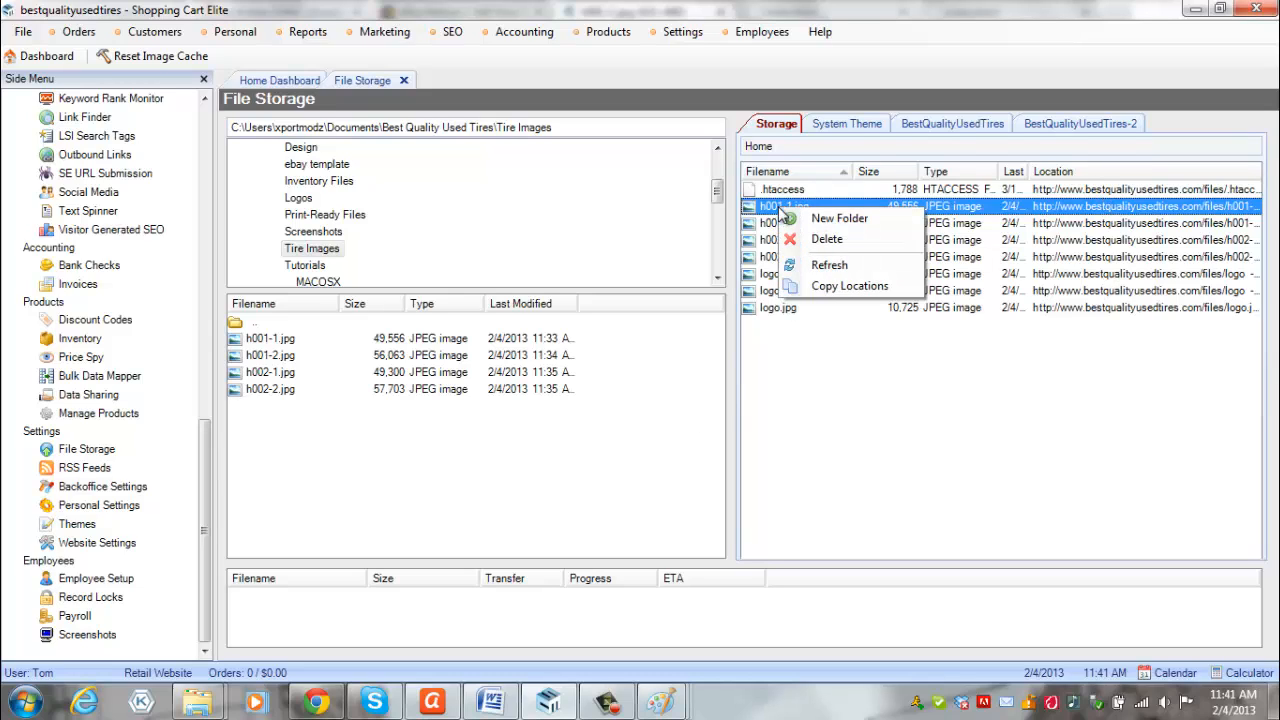
left_click(849, 287)
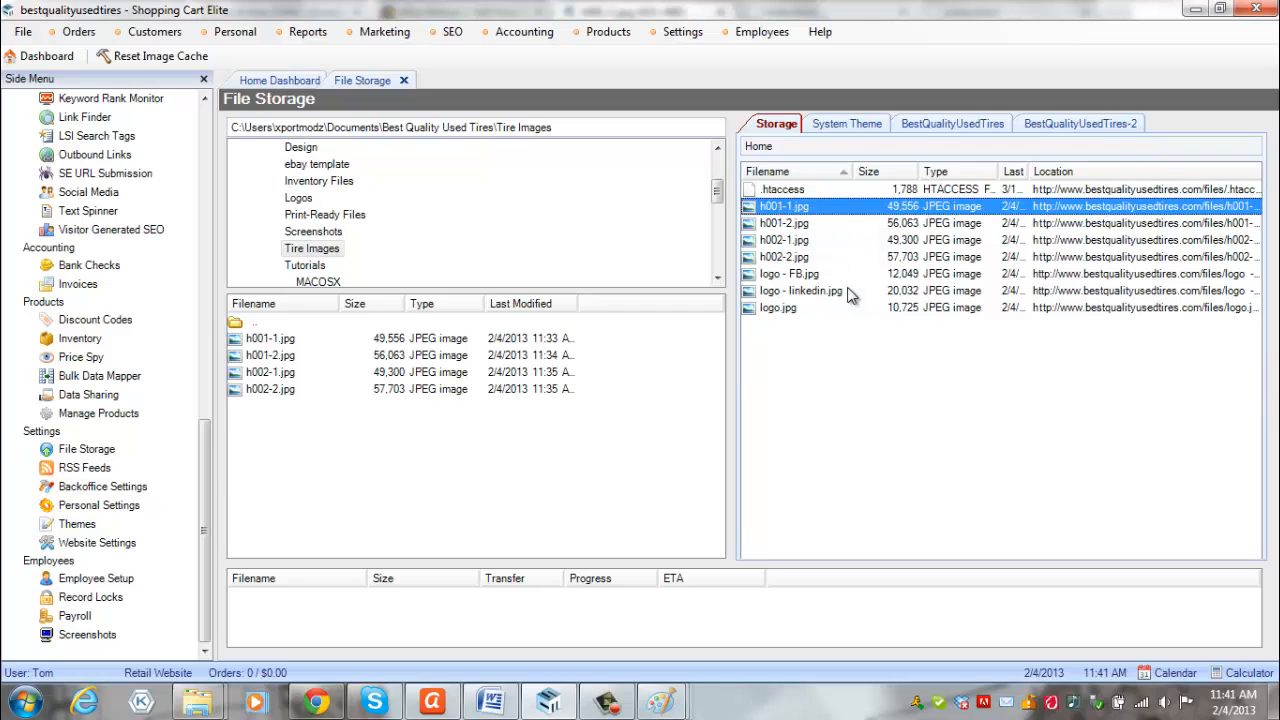
key("alt+Tab")
key("alt+Tab")
Copy the location of h002-2.jpg from the file storage and open it in a new browser tab.
left_click(790, 257)
right_click(787, 257)
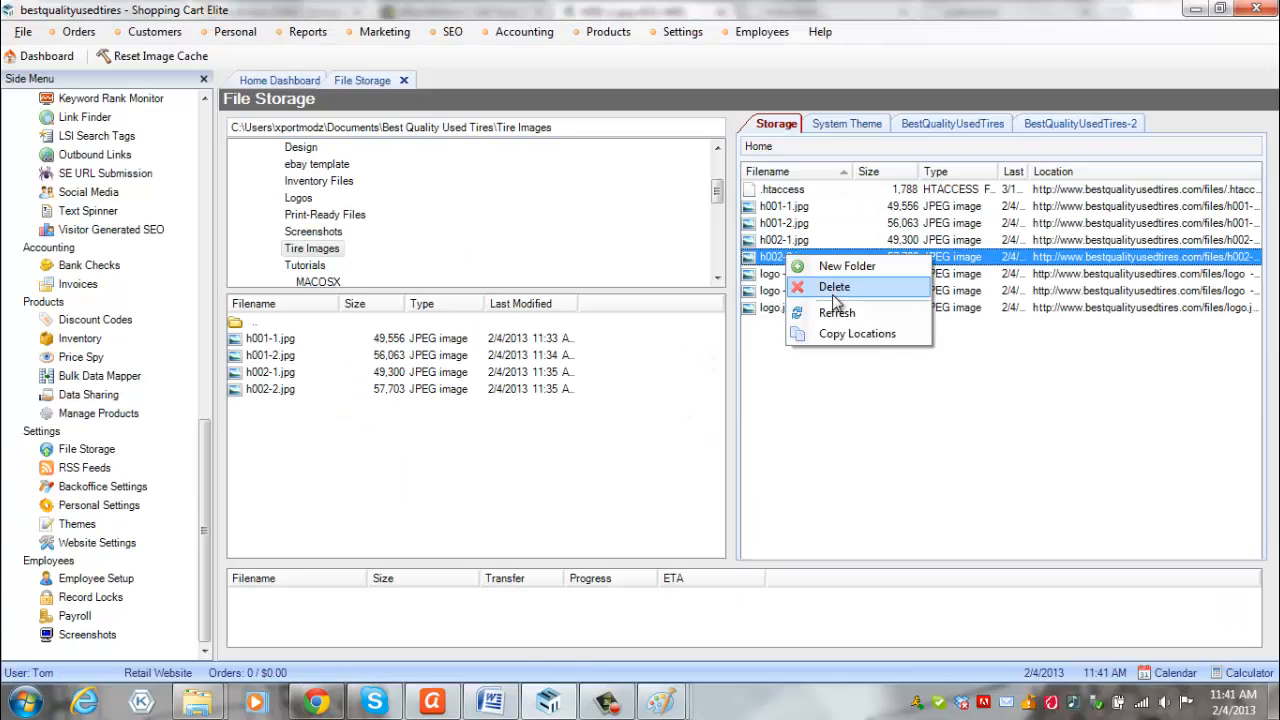
left_click(823, 338)
key("alt+Tab")
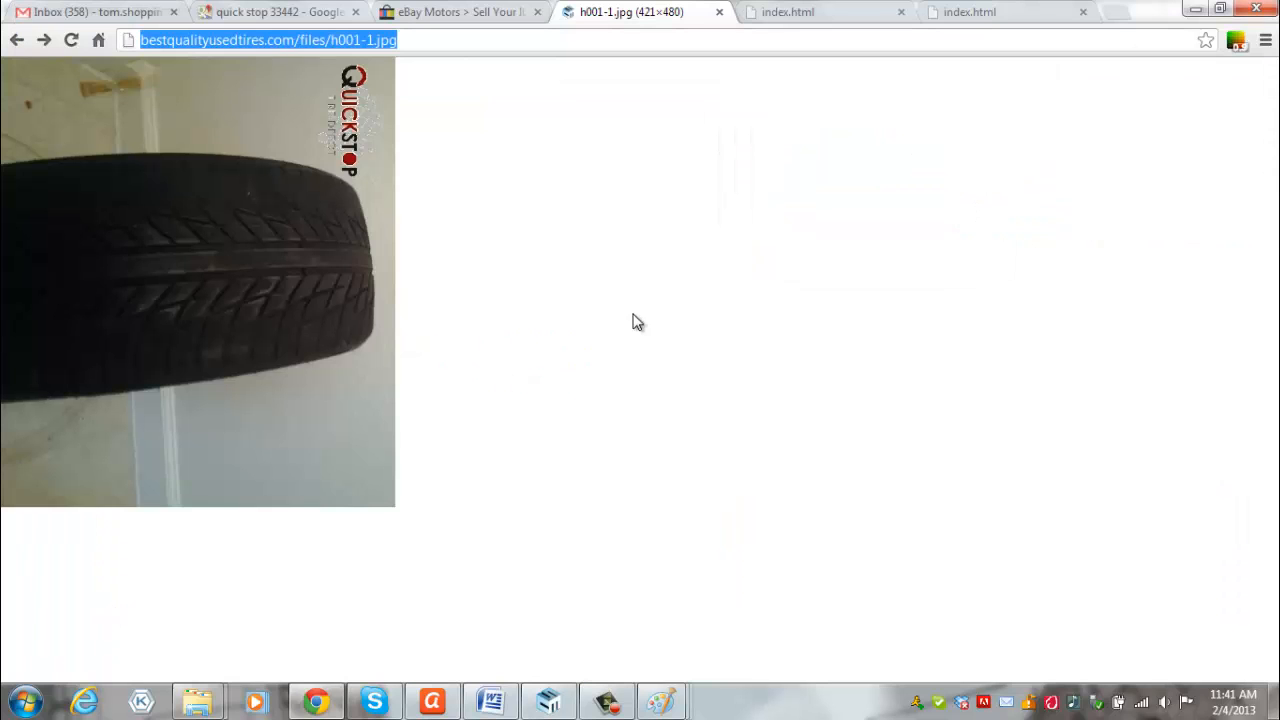
key("ctrl+t")
key("ctrl+v")
key("Return")
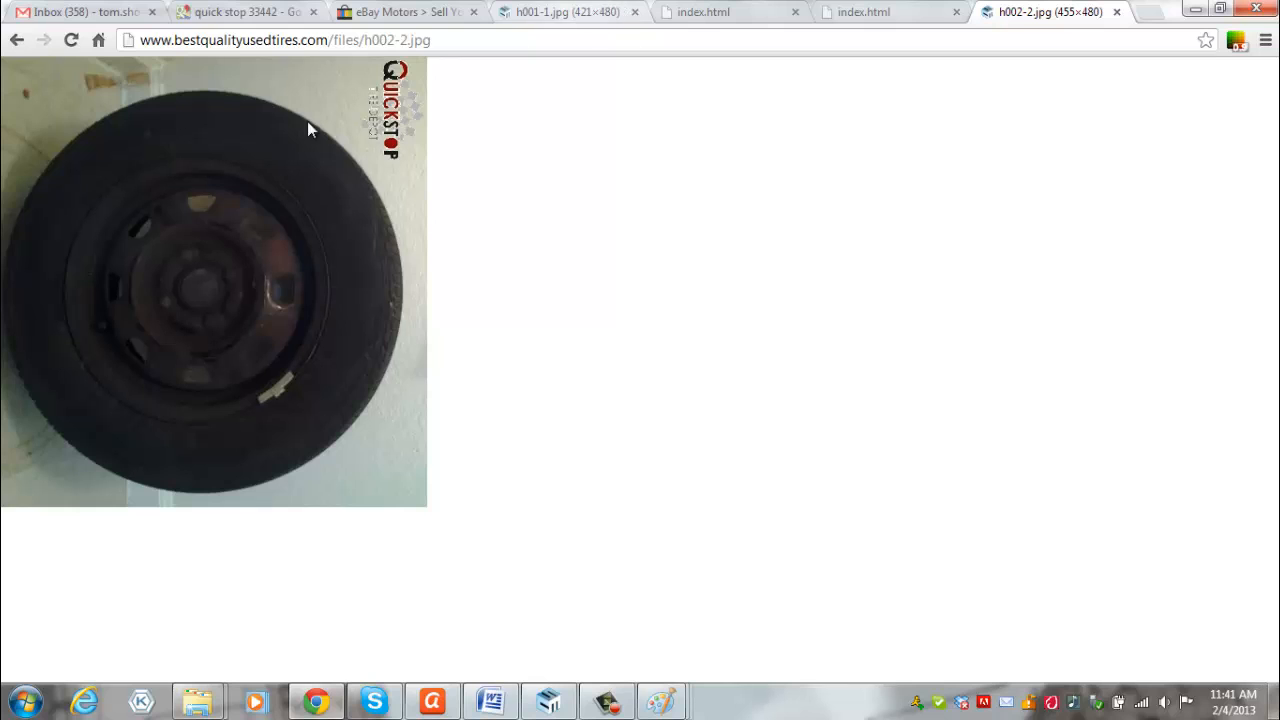
left_click(597, 11)
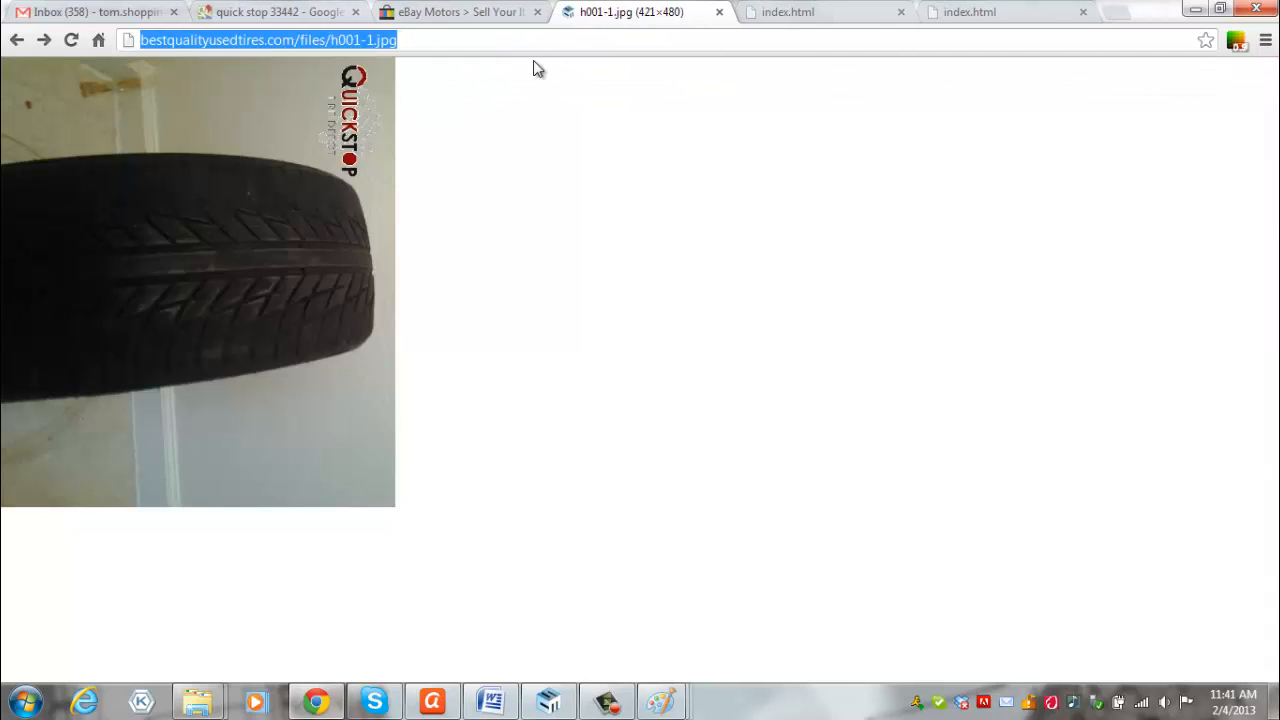
left_click(493, 10)
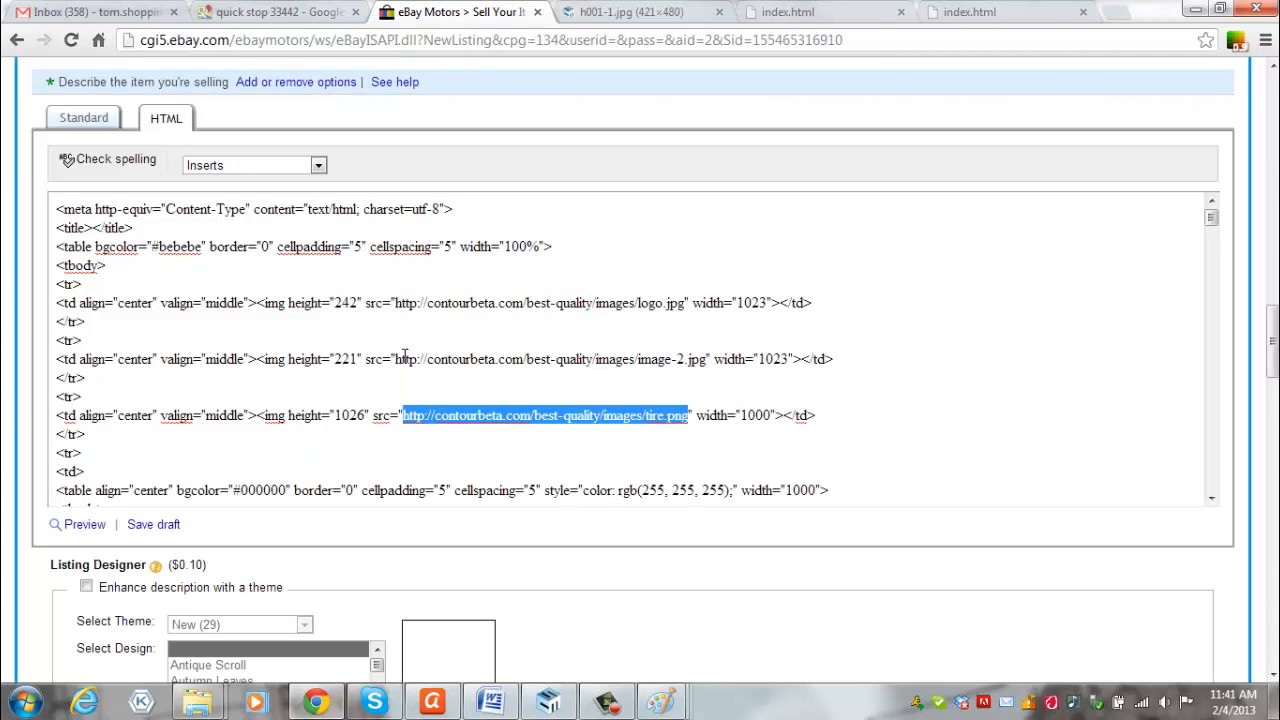
key("ctrl+v")
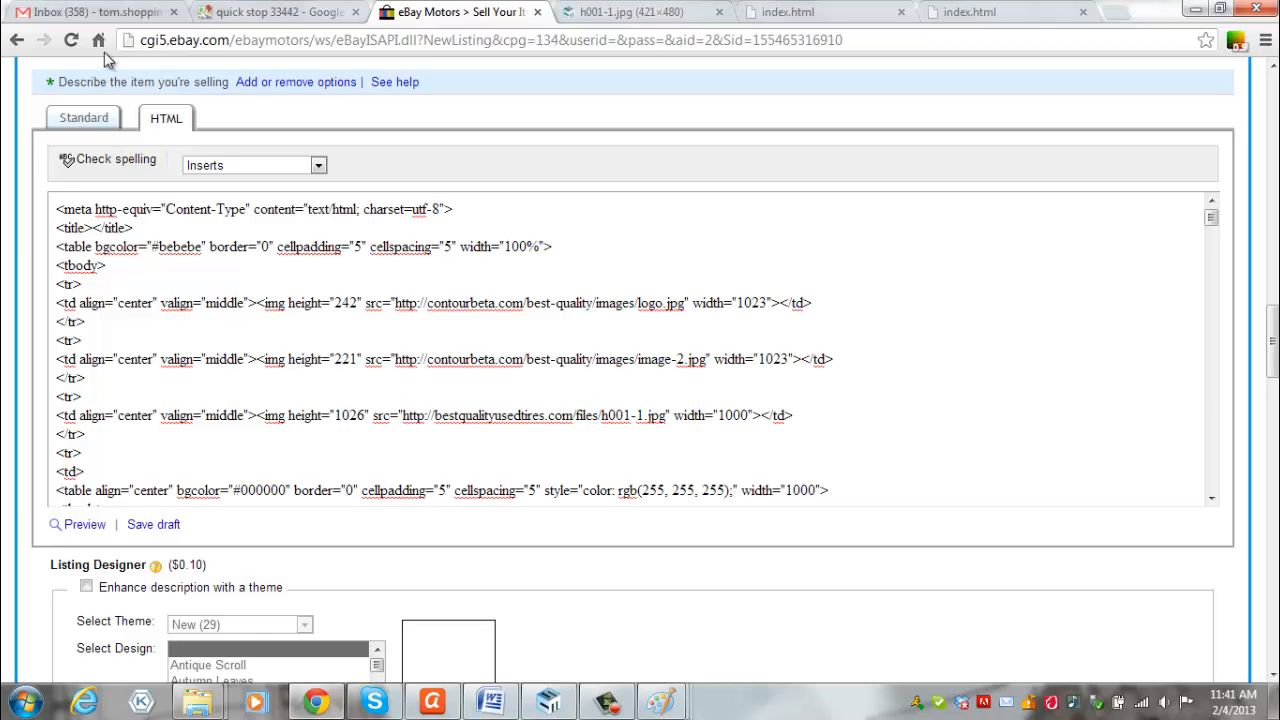
left_click(89, 122)
Check the newly inserted tire picture in the rendered description and compare it with the original h001-1.jpg image.
scroll(115, 339, "down", 5)
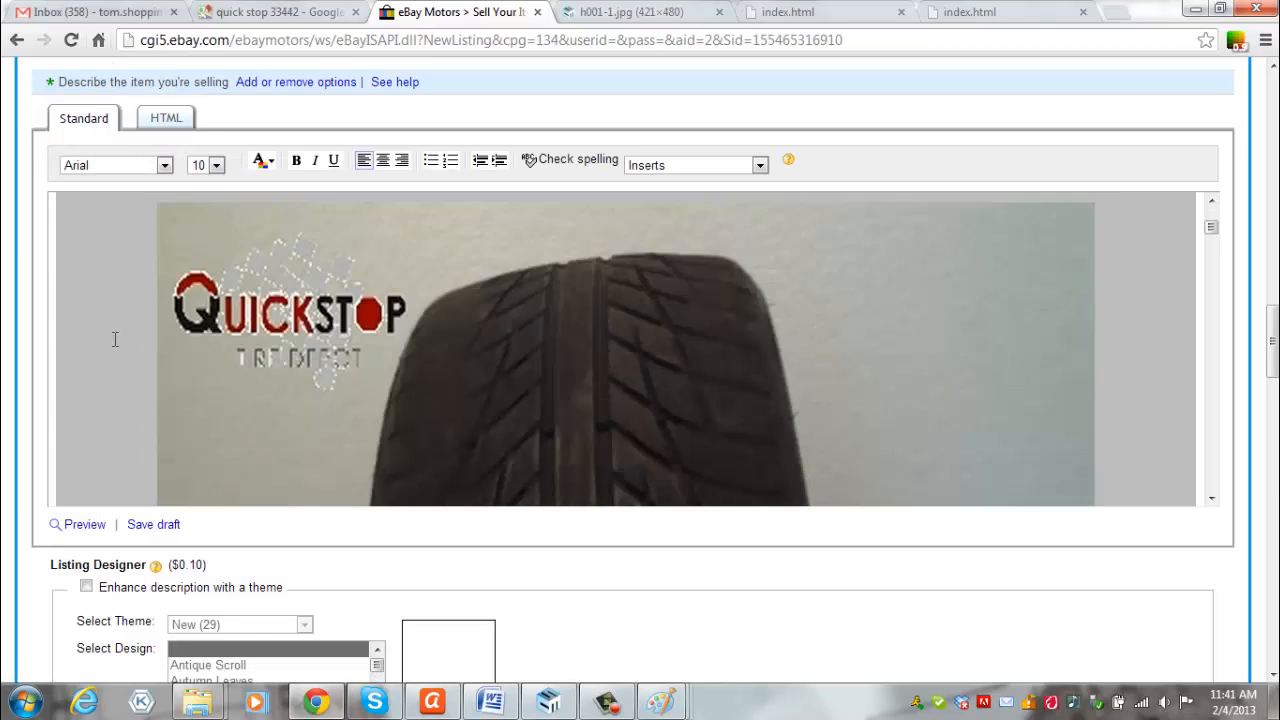
scroll(115, 339, "down", 5)
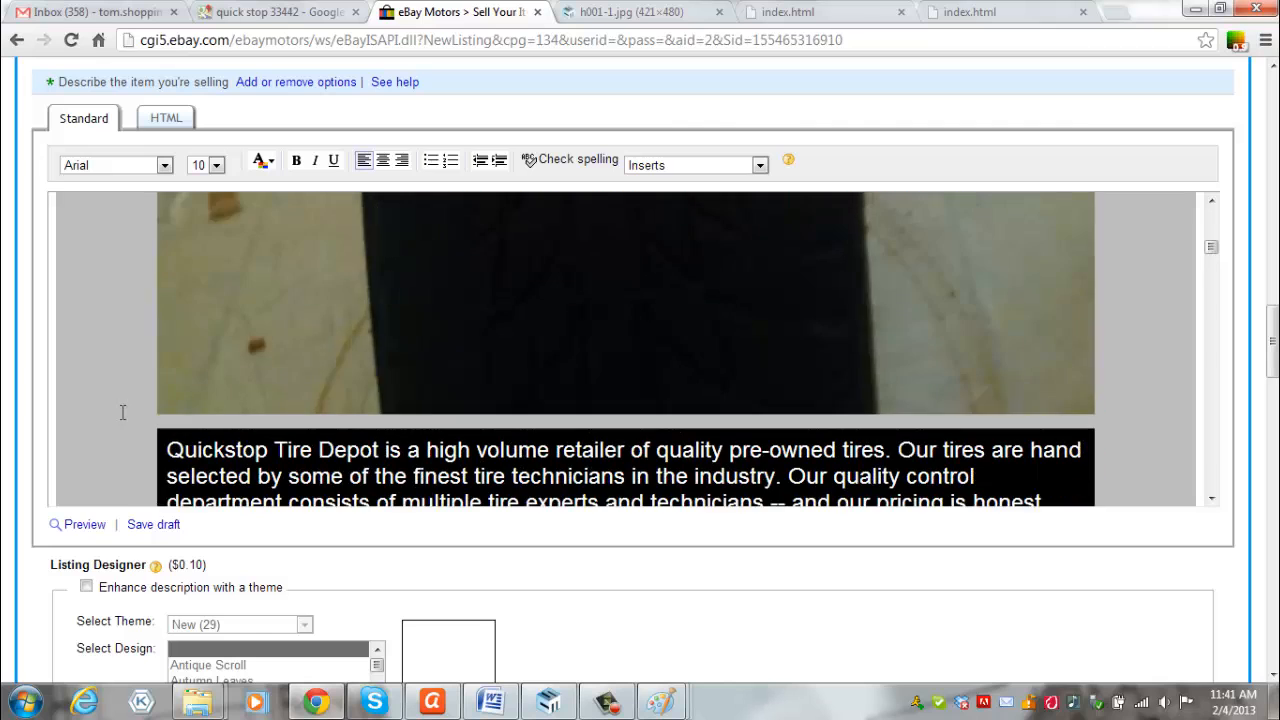
scroll(122, 412, "up", 3)
scroll(122, 414, "up", 2)
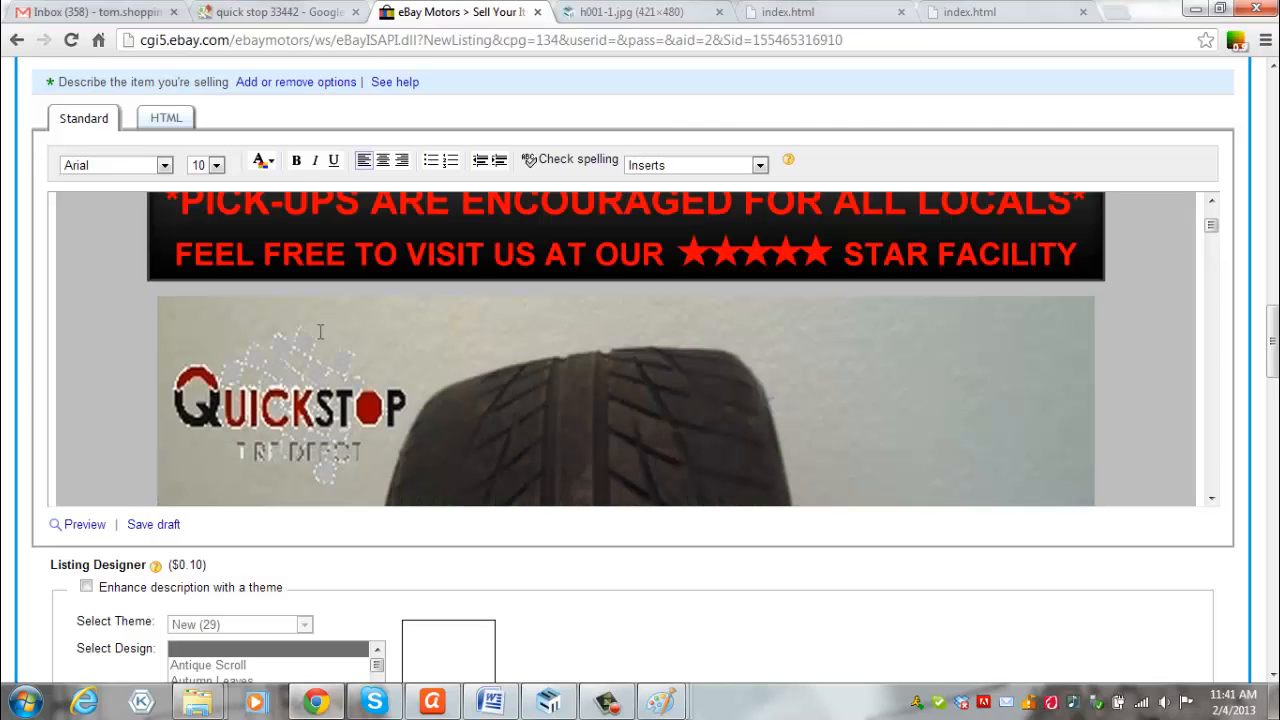
key("ctrl+Tab")
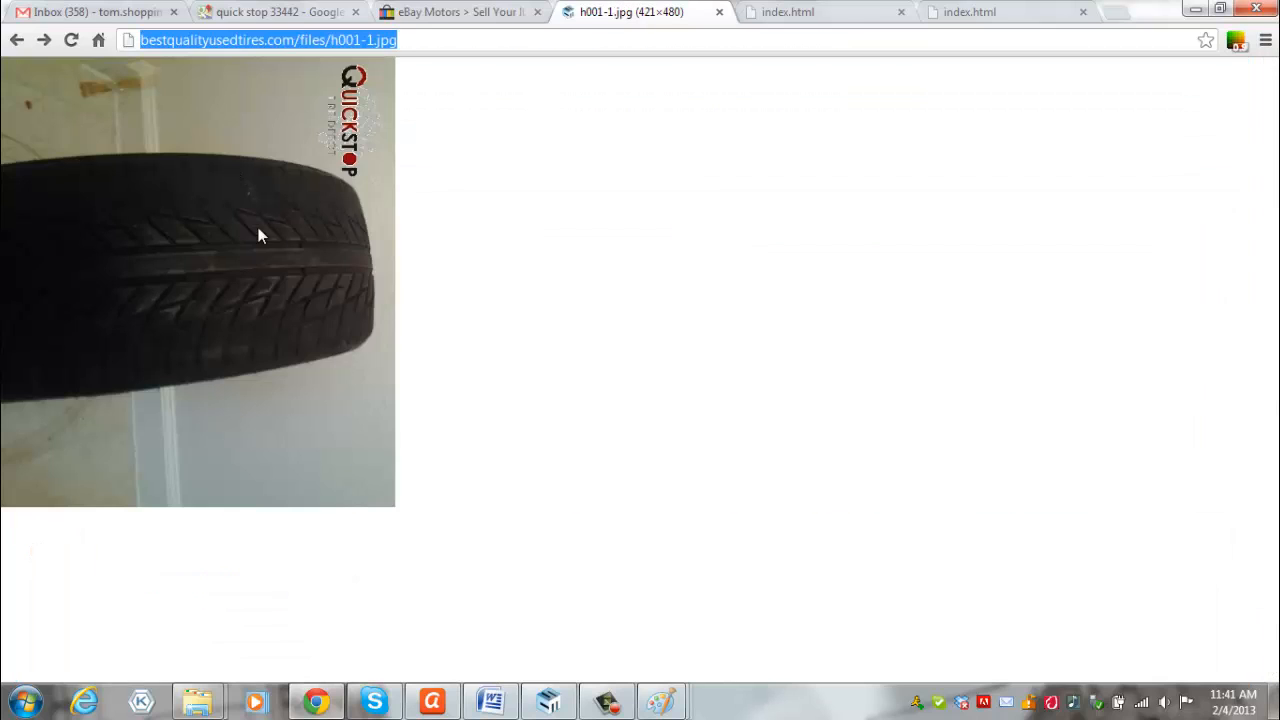
key("ctrl+shift+Tab")
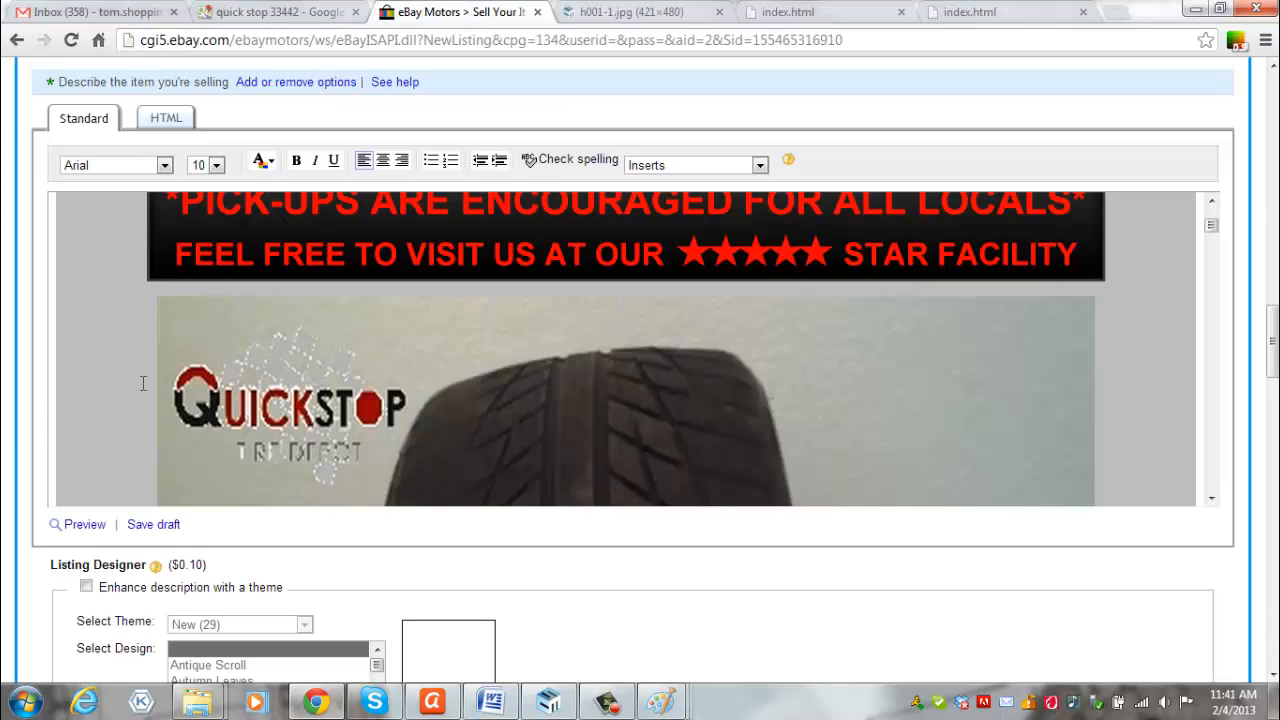
Examine the size of the inserted tire picture, from the local pick-ups banner down to the tire title sections.
scroll(118, 336, "down", 6)
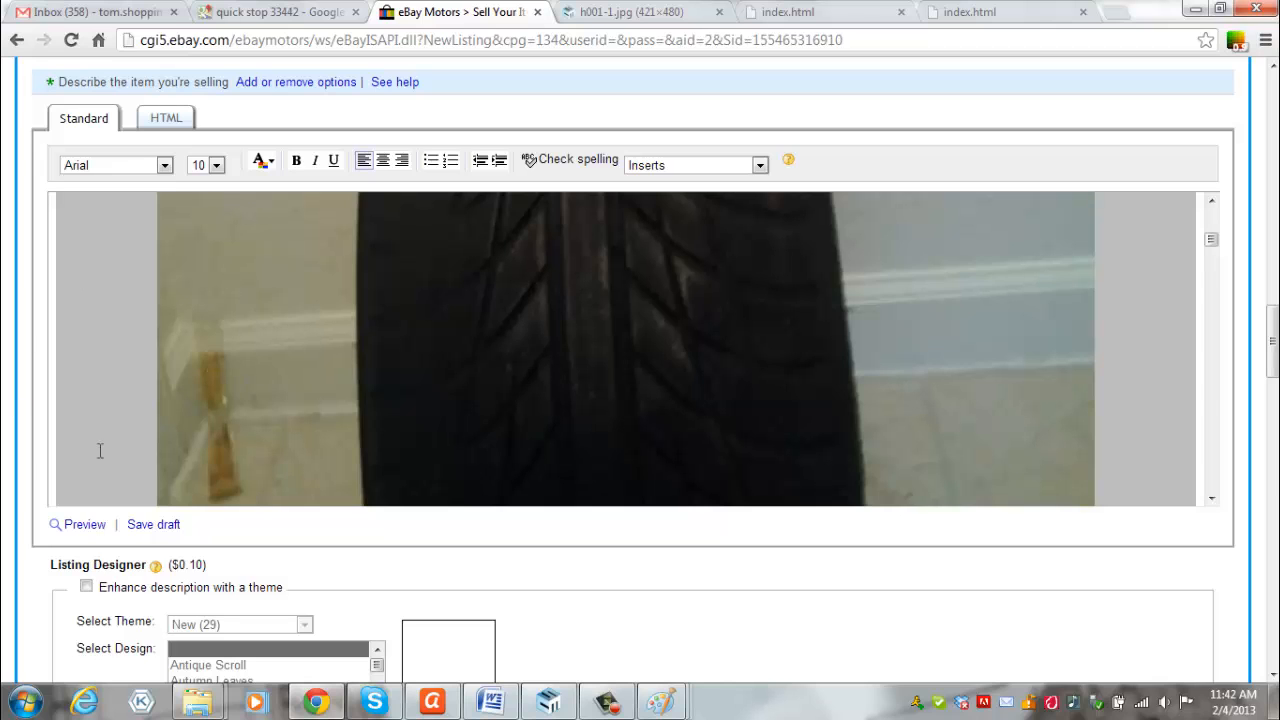
scroll(237, 387, "up", 3)
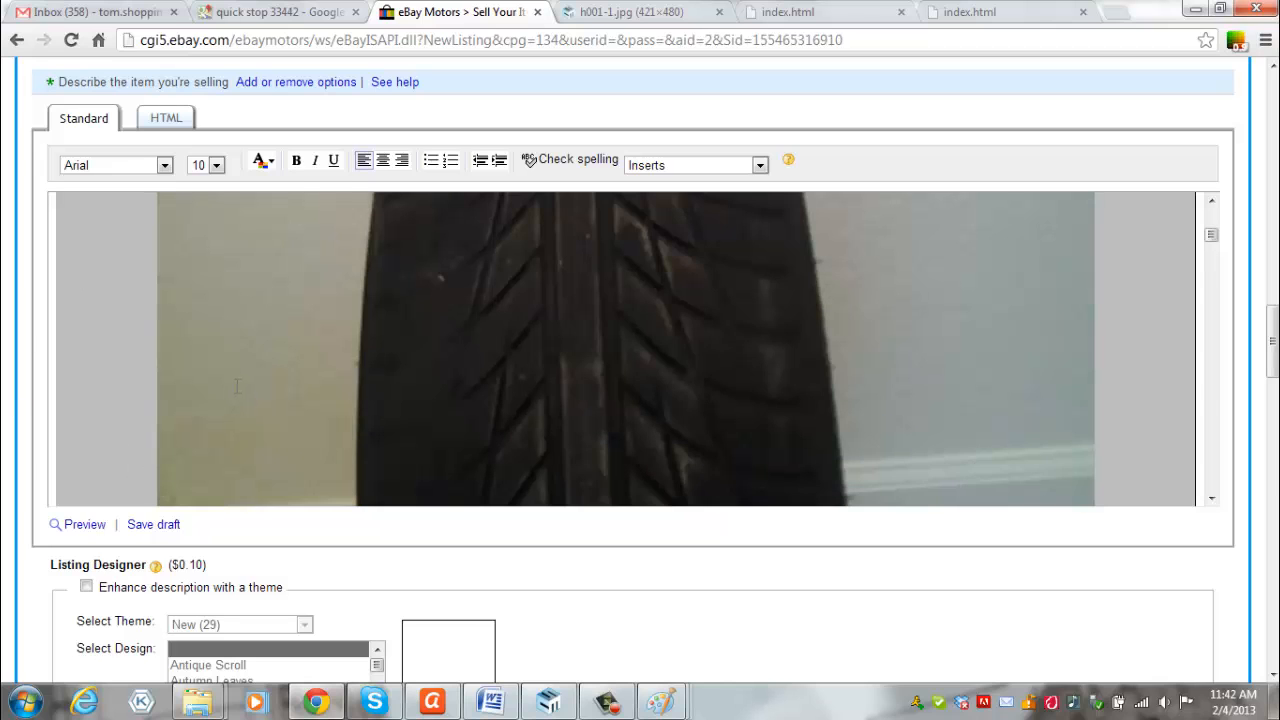
scroll(235, 386, "up", 1)
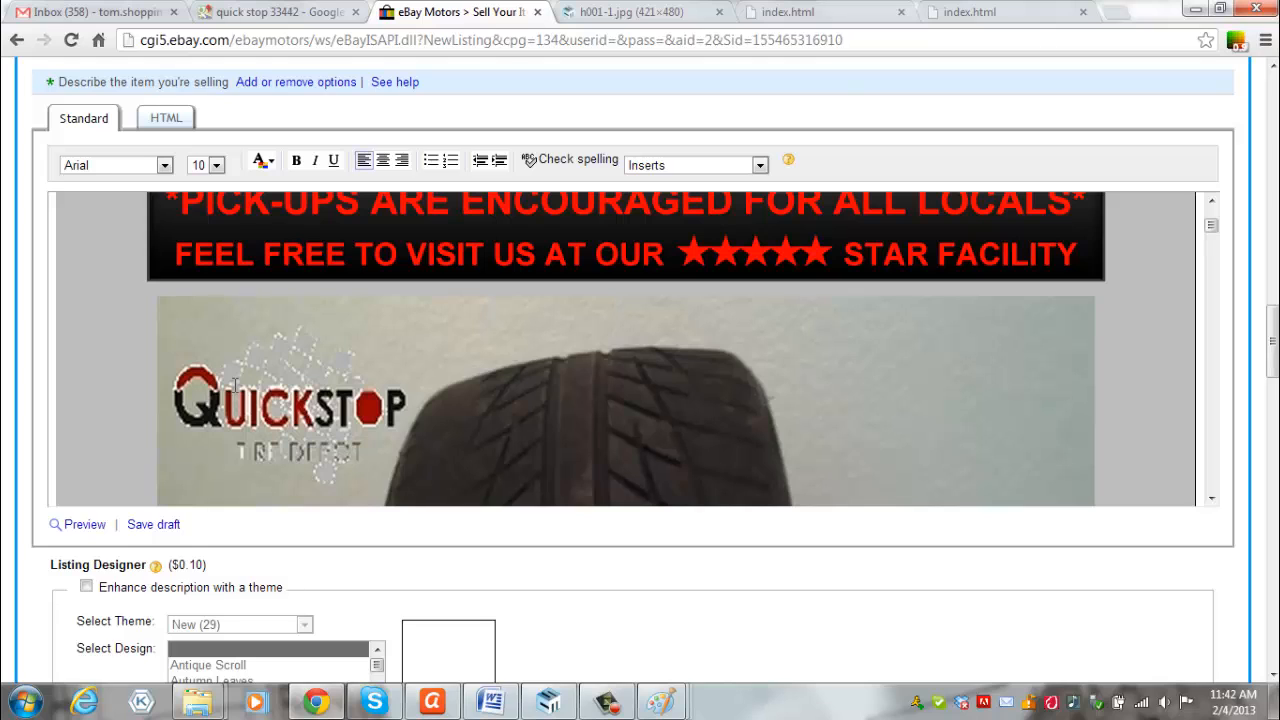
left_click(1109, 395)
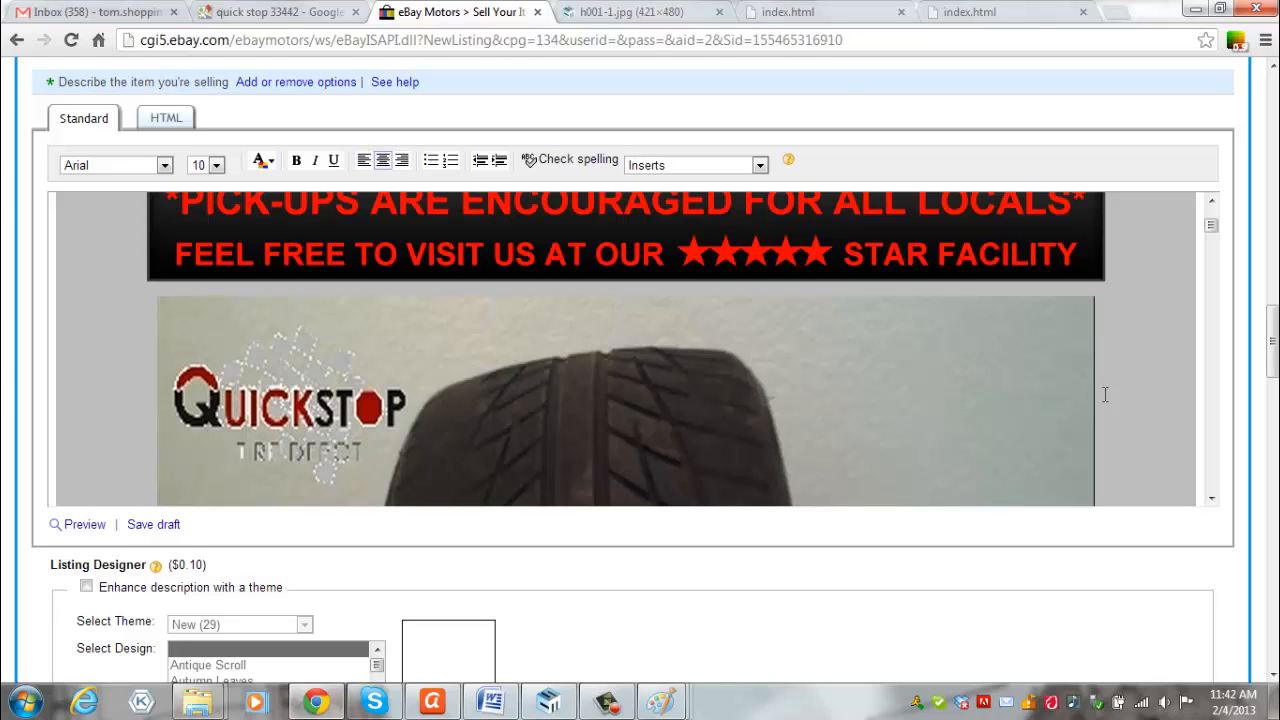
scroll(988, 404, "down", 1)
scroll(988, 404, "down", 1)
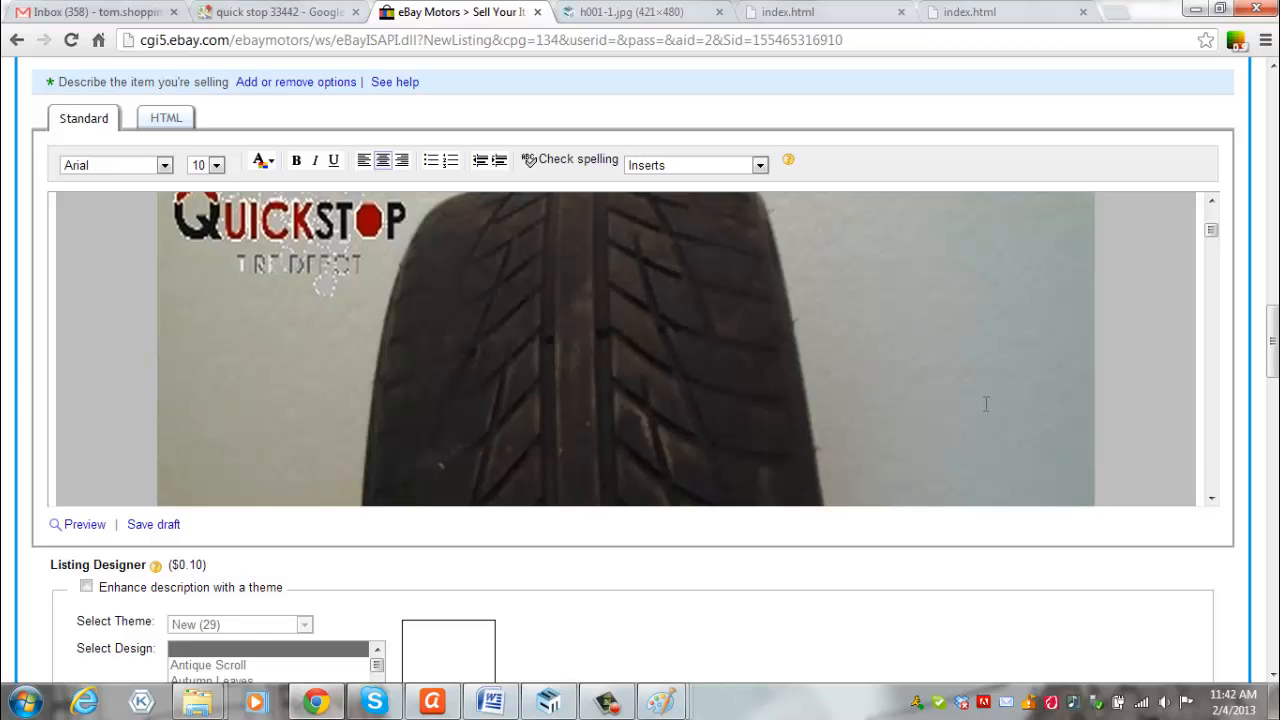
scroll(966, 380, "down", 1)
scroll(849, 349, "up", 2)
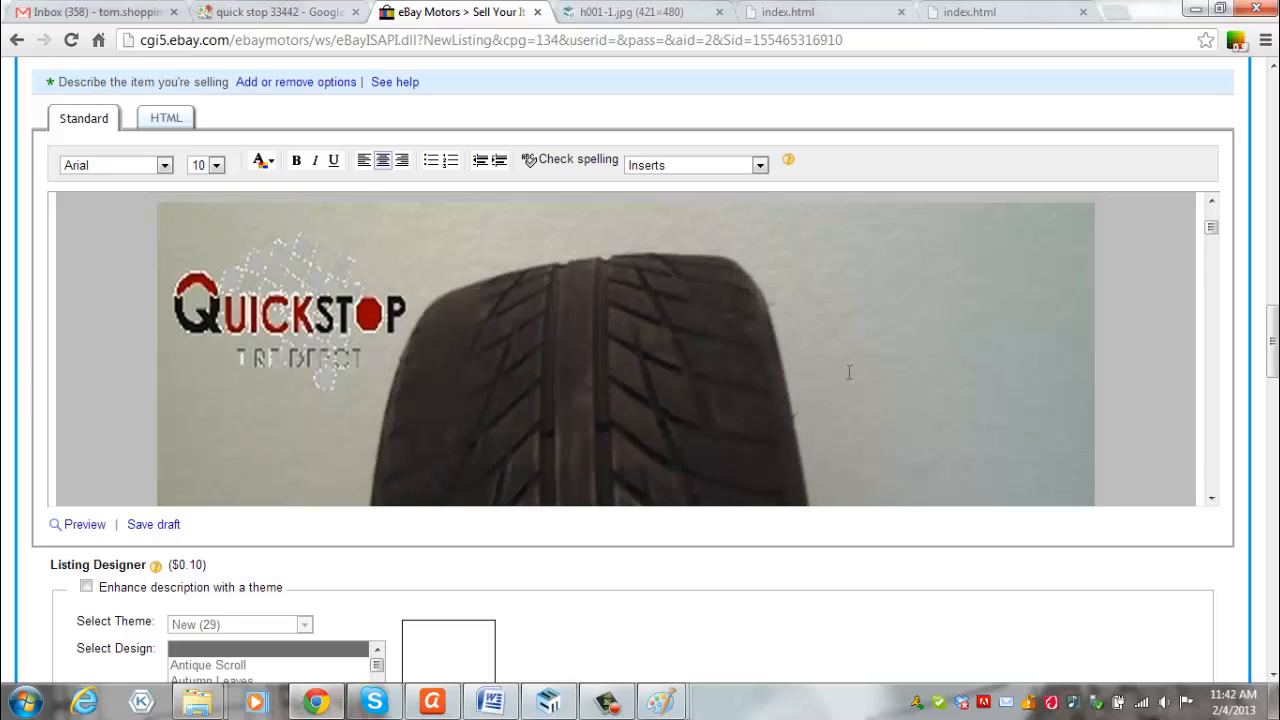
scroll(806, 346, "down", 3)
scroll(756, 338, "up", 2)
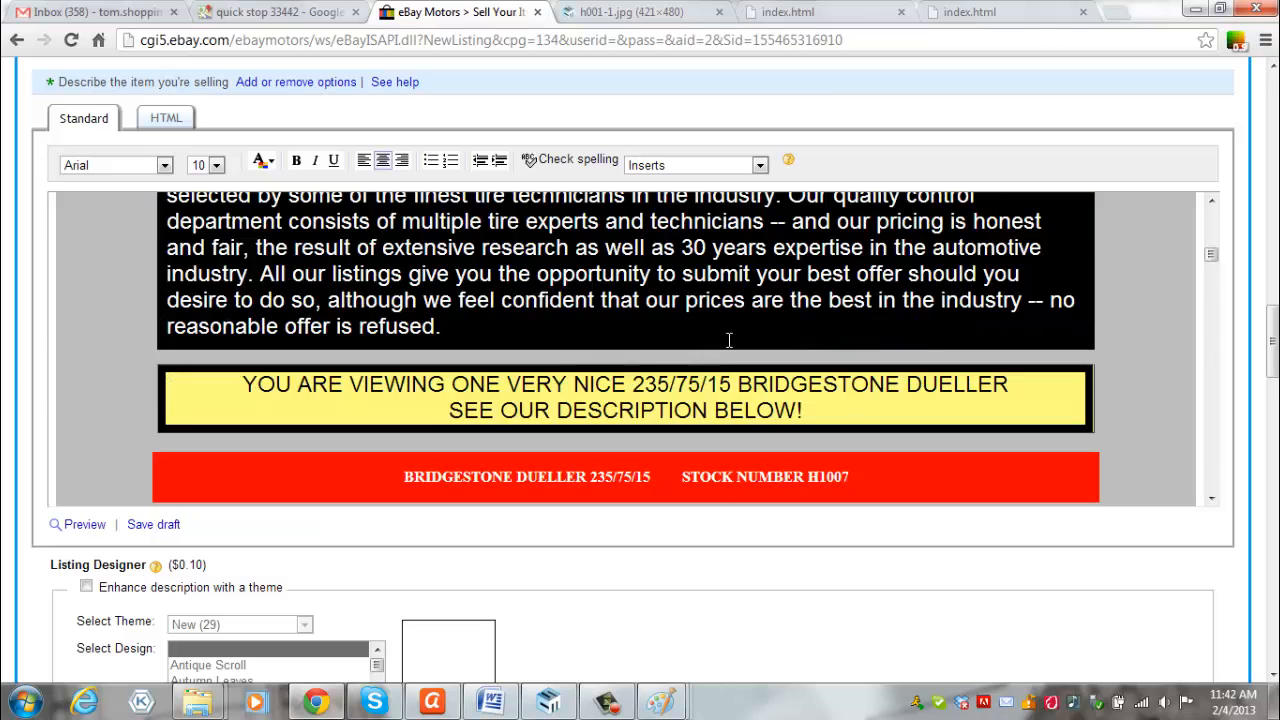
scroll(632, 349, "down", 2)
scroll(626, 331, "up", 1)
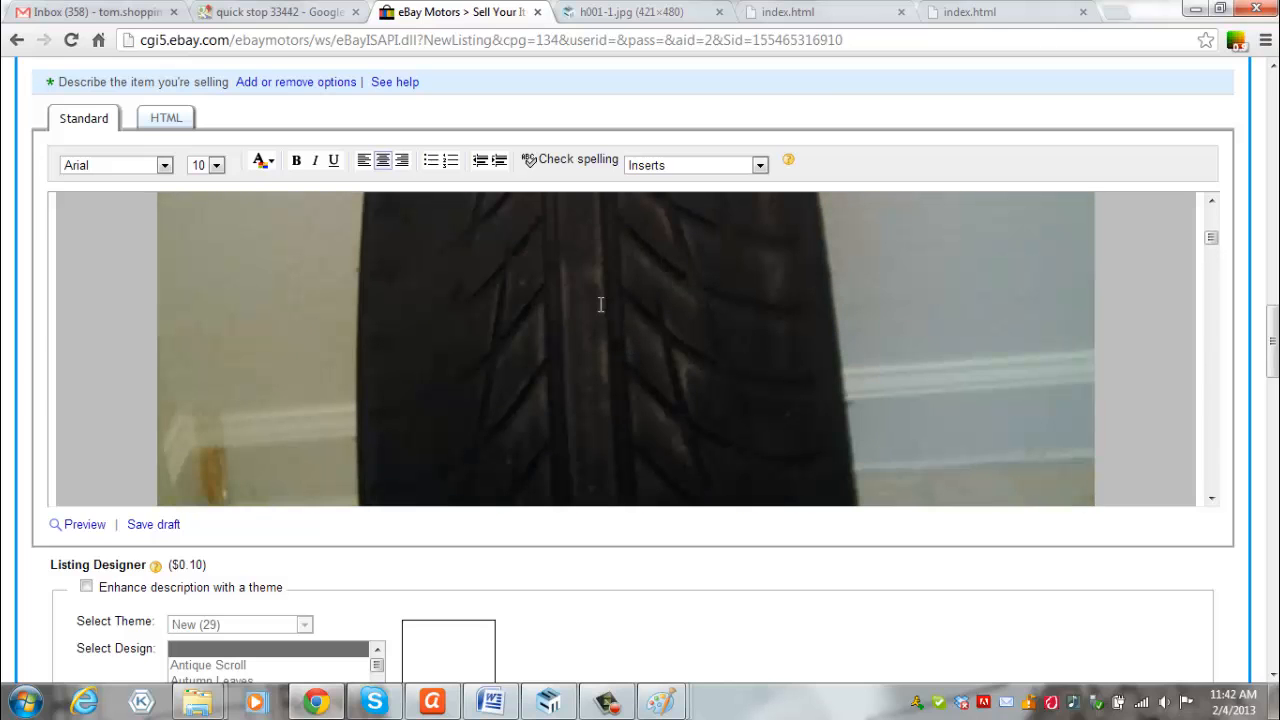
Show the description's HTML code and look through the tire title, stock number and condition text.
left_click(170, 118)
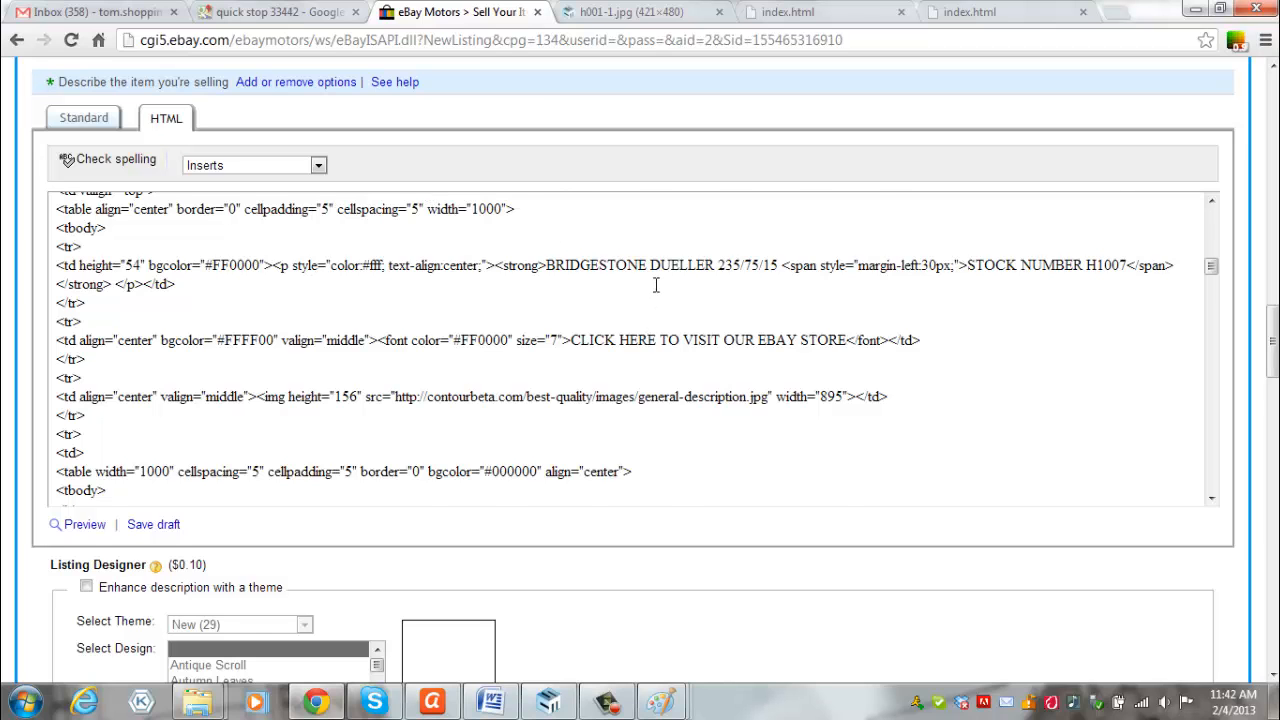
scroll(650, 280, "down", 3)
scroll(636, 273, "up", 5)
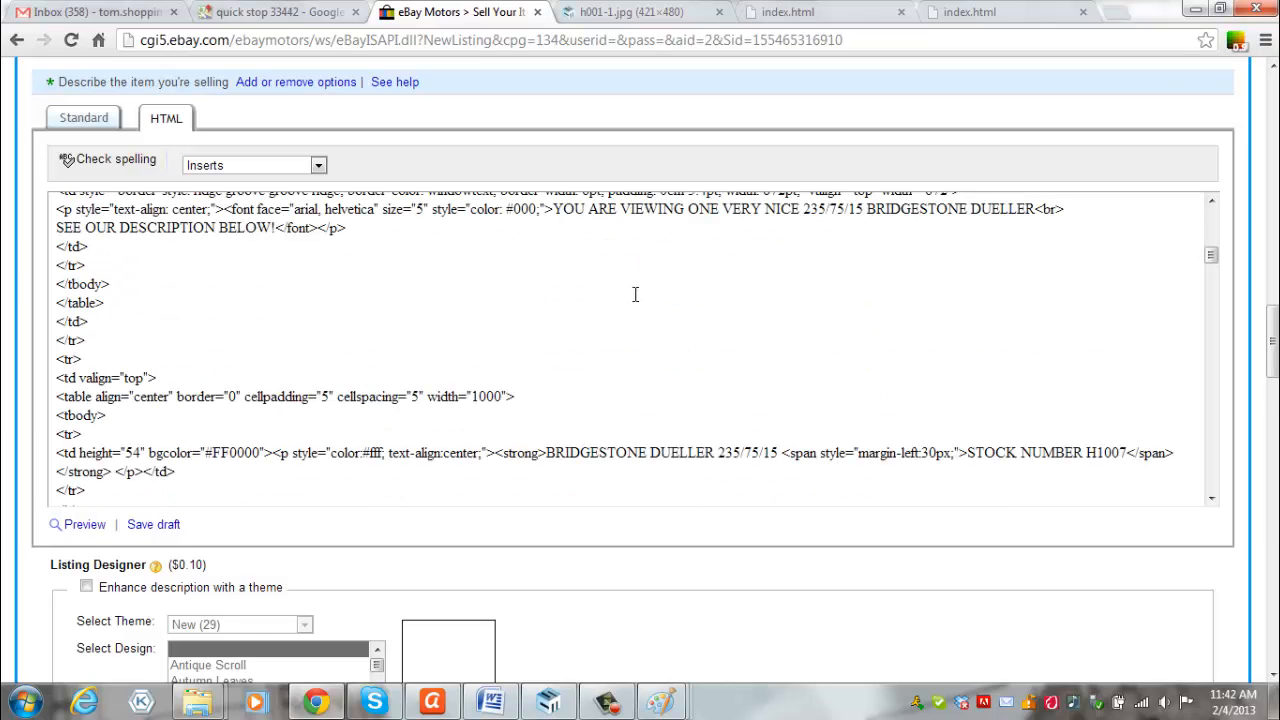
scroll(646, 328, "down", 5)
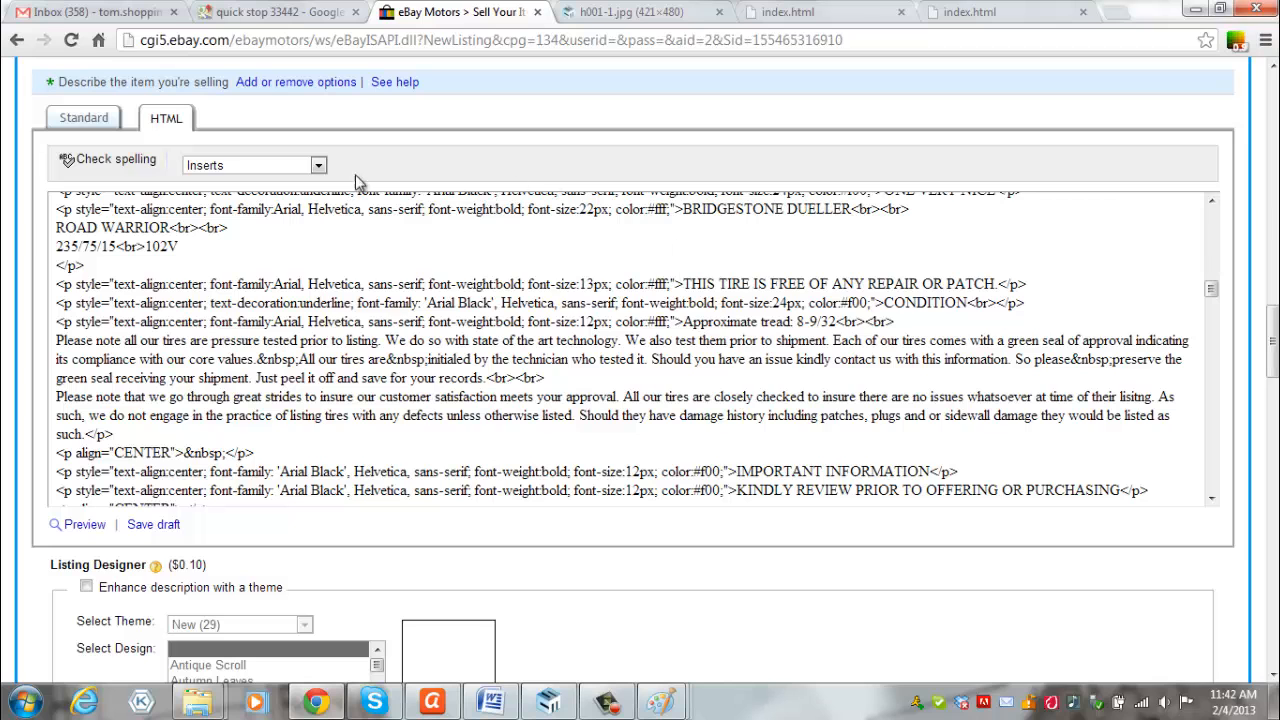
Review the rendered description in Standard view, examining the remaining placeholder tire pictures and comparing them with the uploaded h001-1.jpg image.
left_click(100, 126)
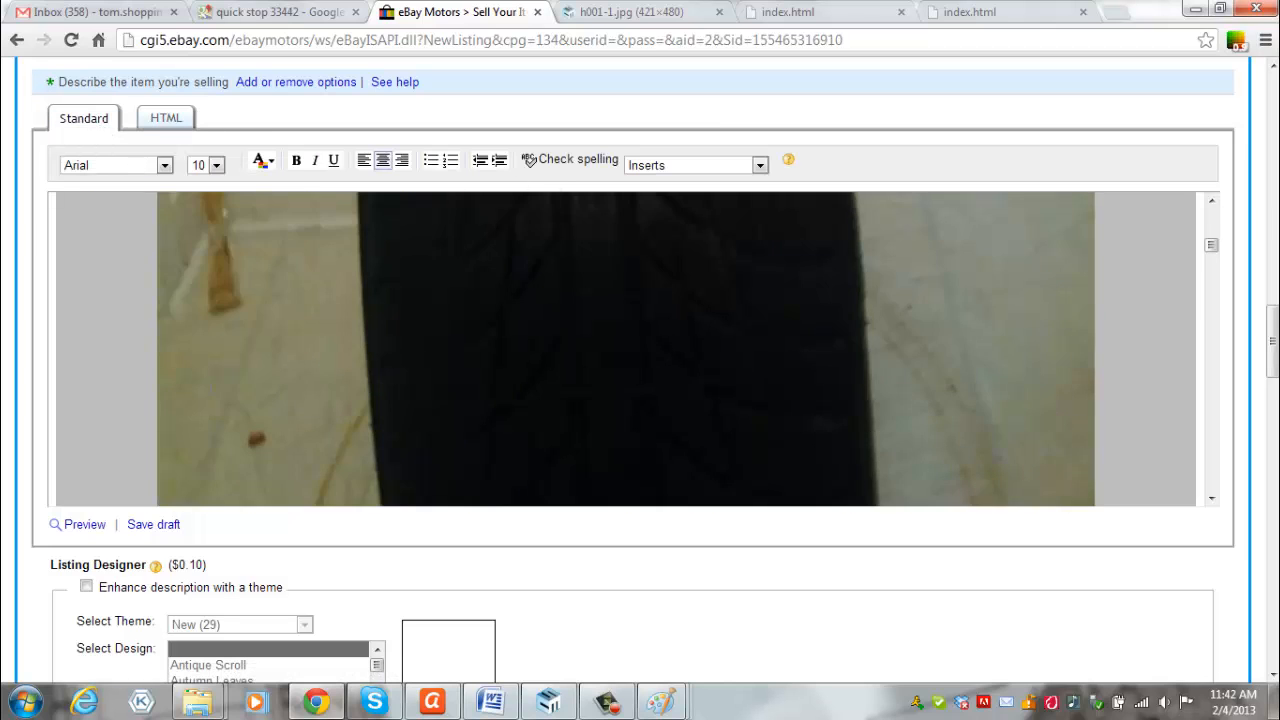
scroll(440, 370, "down", 10)
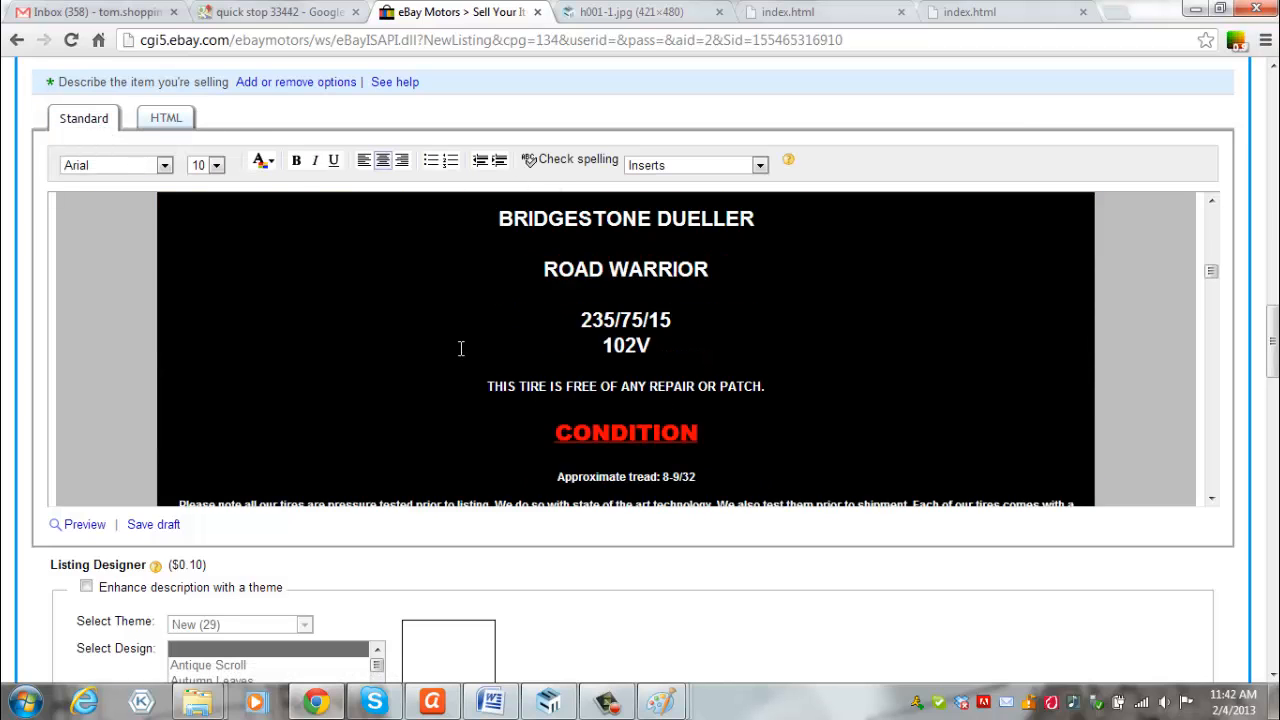
scroll(460, 348, "down", 3)
scroll(455, 349, "up", 2)
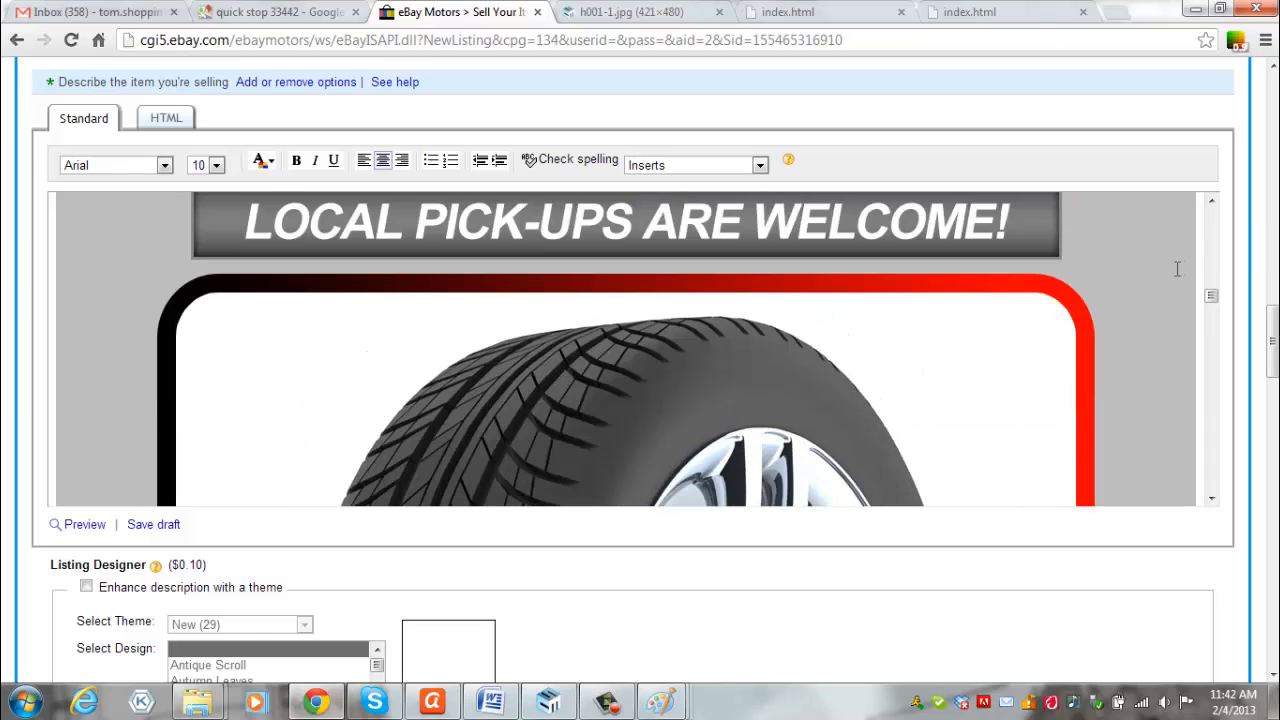
scroll(1123, 394, "down", 3)
scroll(1107, 396, "down", 3)
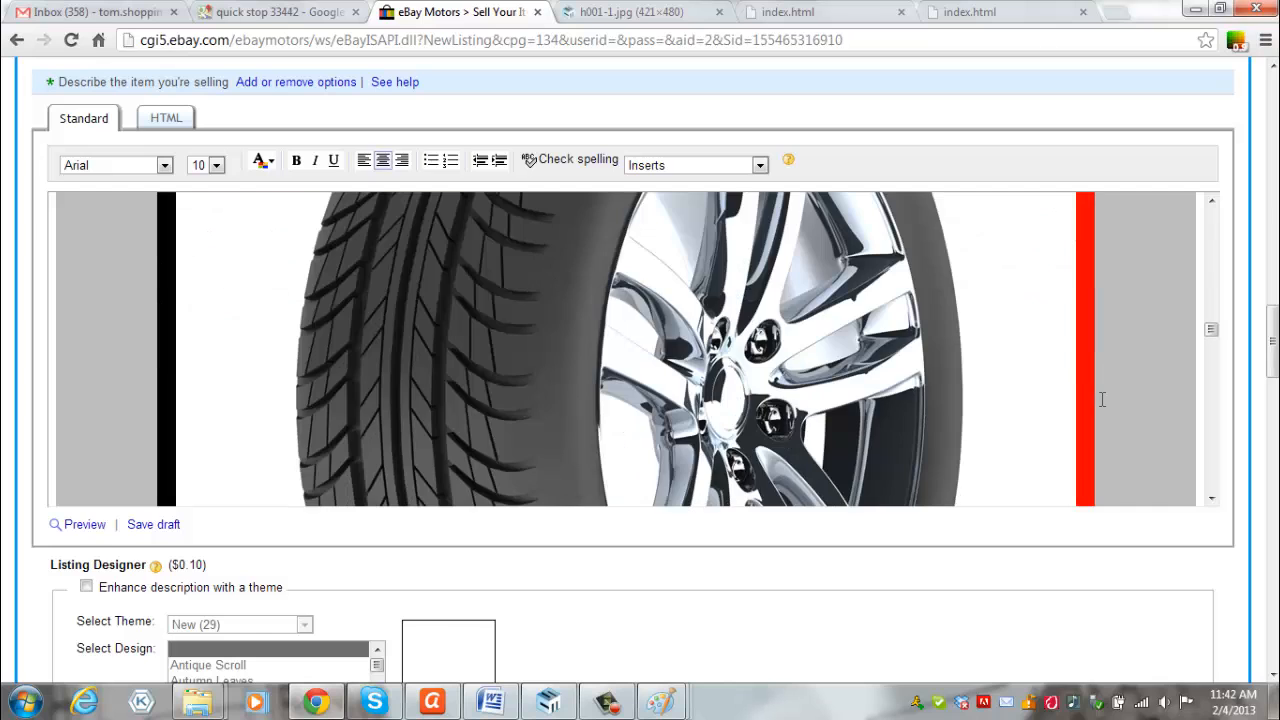
scroll(994, 366, "up", 3)
scroll(955, 379, "down", 3)
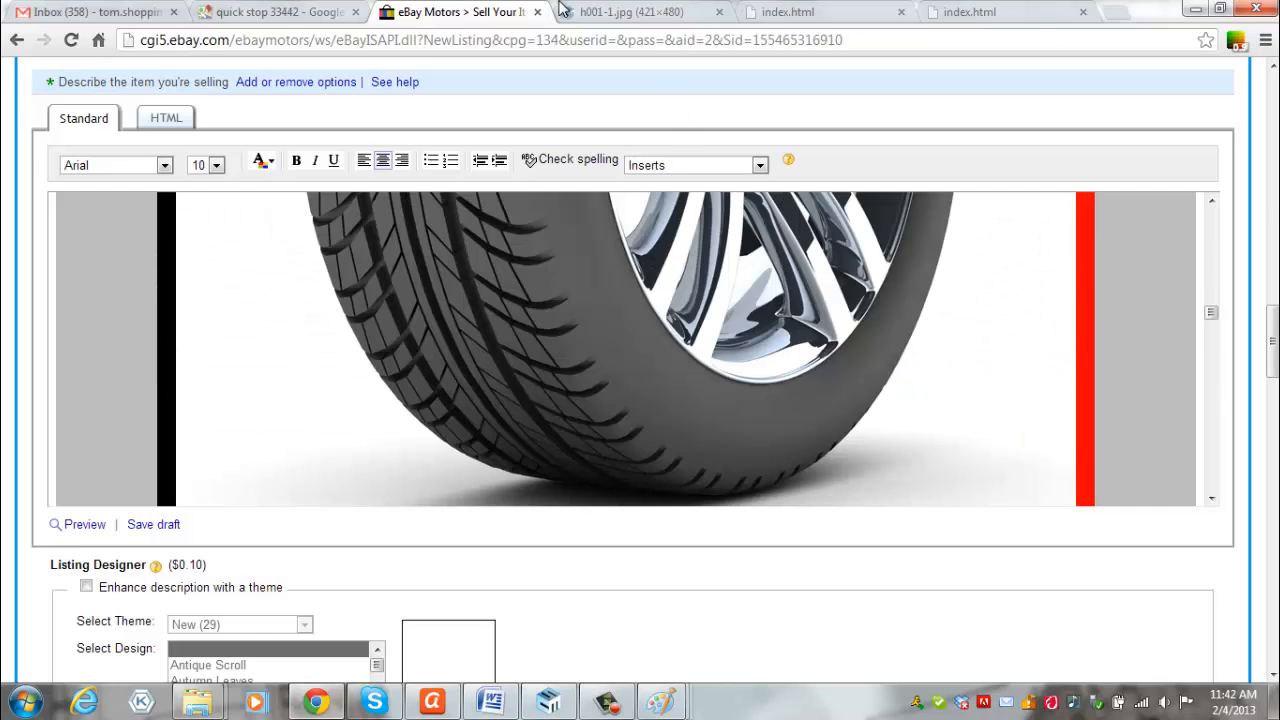
left_click(630, 12)
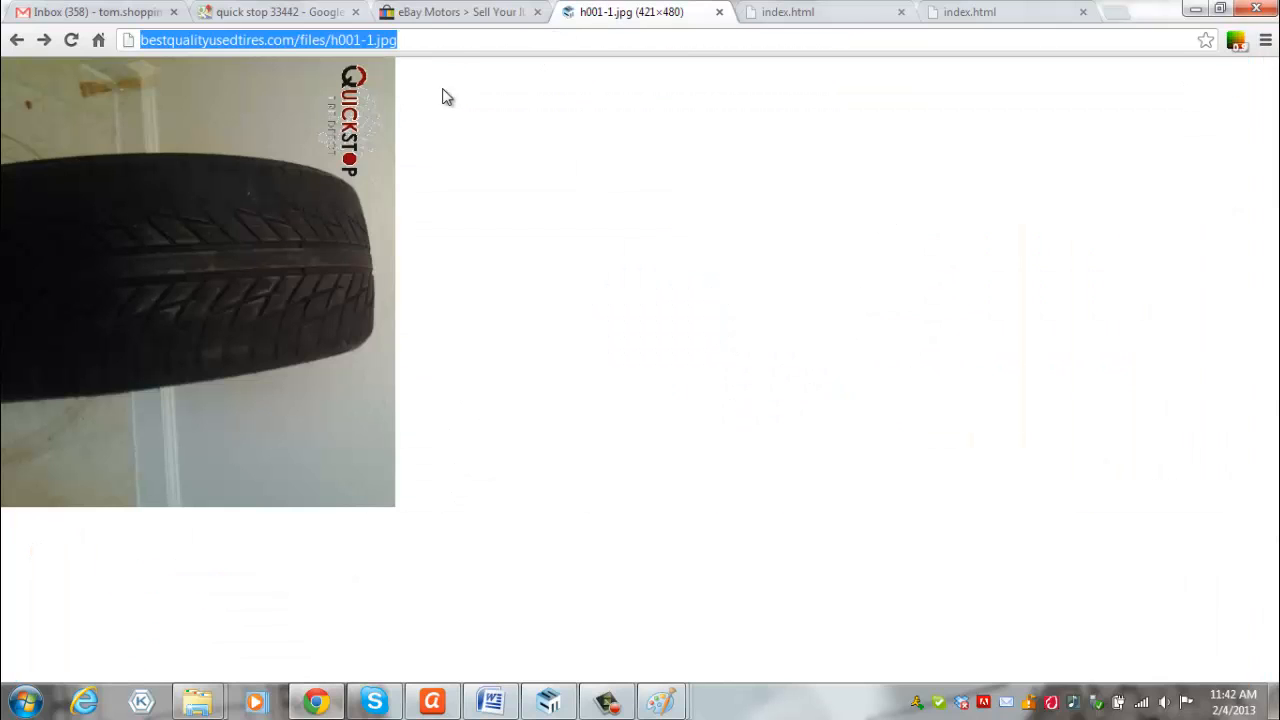
left_click(455, 12)
scroll(654, 394, "up", 3)
scroll(654, 394, "up", 3)
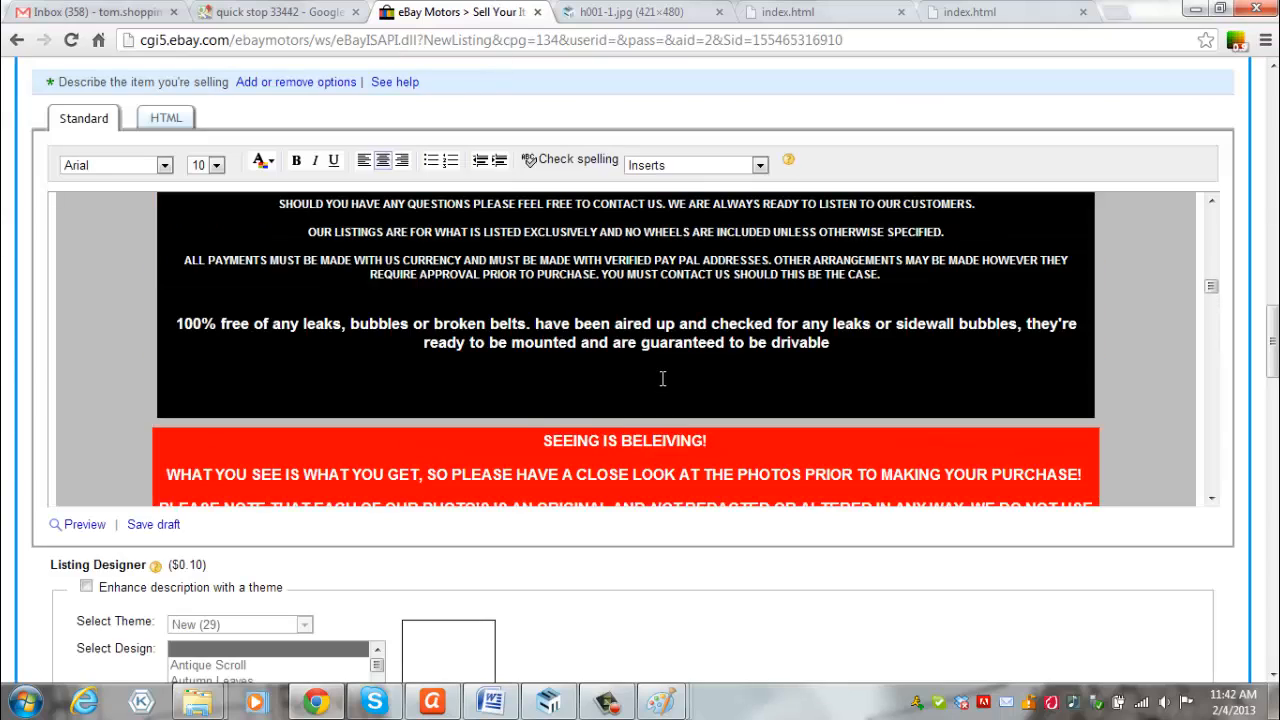
scroll(663, 374, "down", 6)
left_click(168, 120)
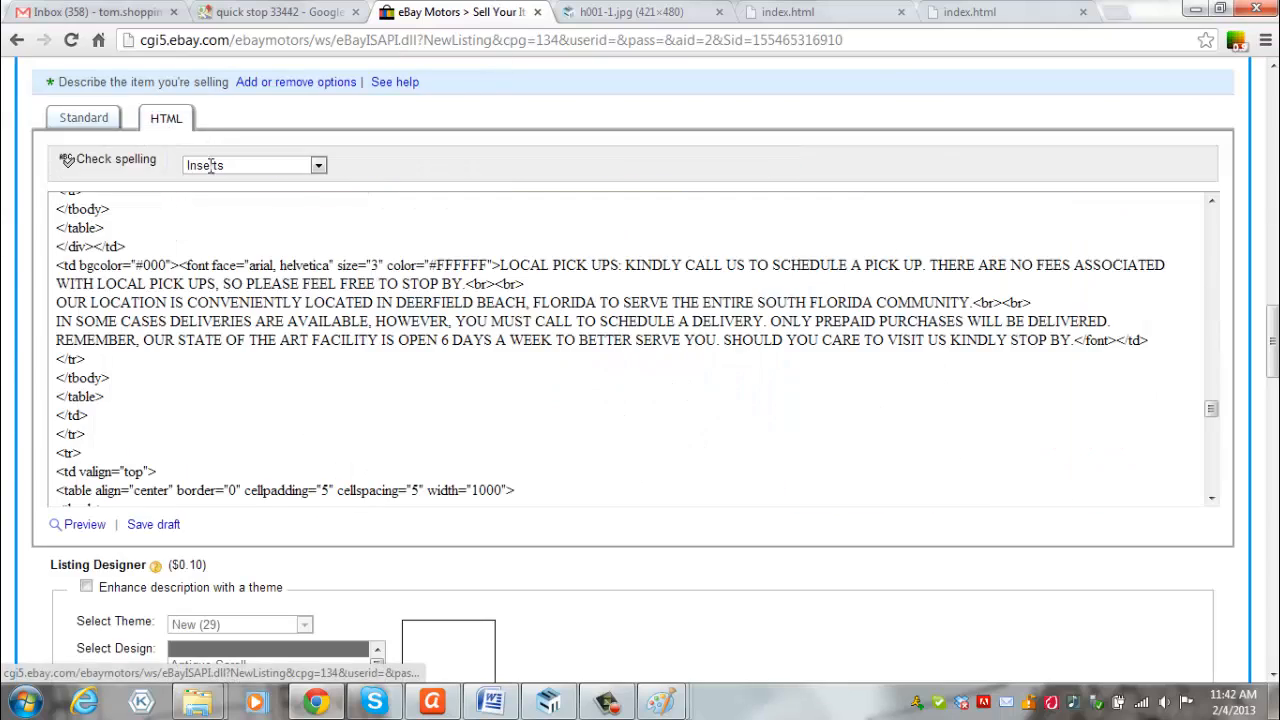
scroll(571, 363, "down", 10)
scroll(571, 370, "down", 5)
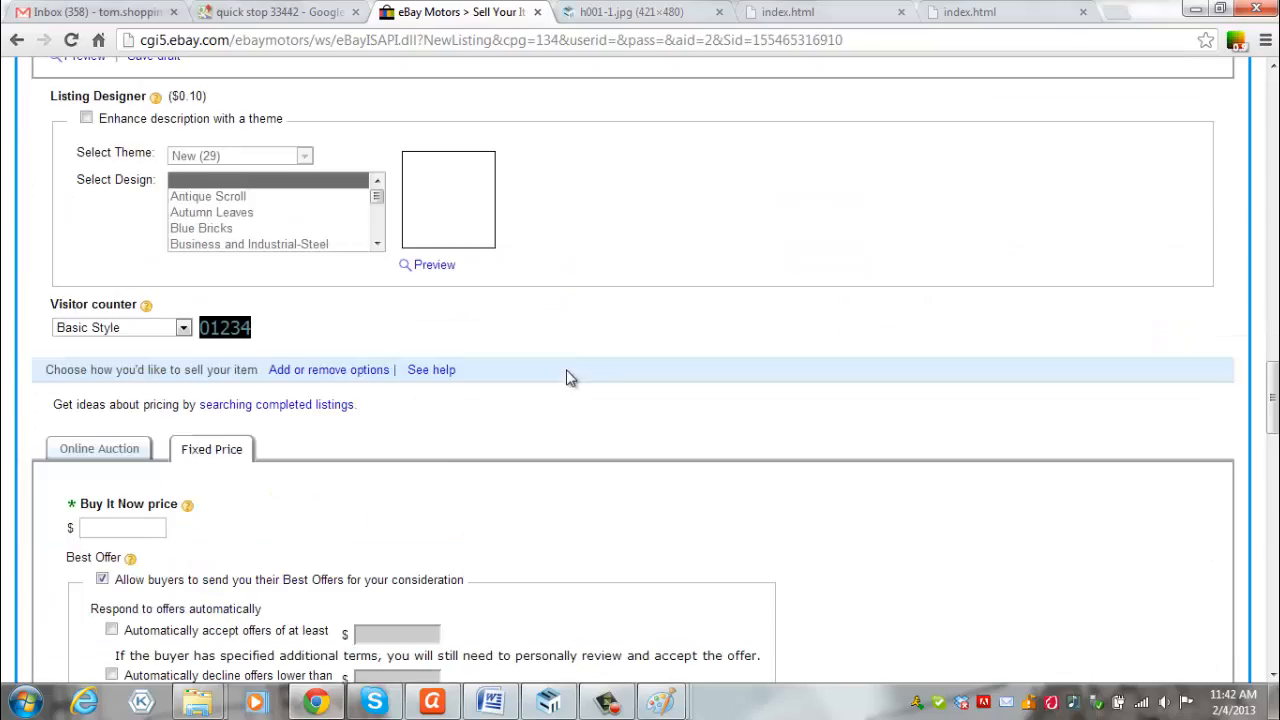
scroll(566, 374, "up", 7)
scroll(628, 510, "up", 5)
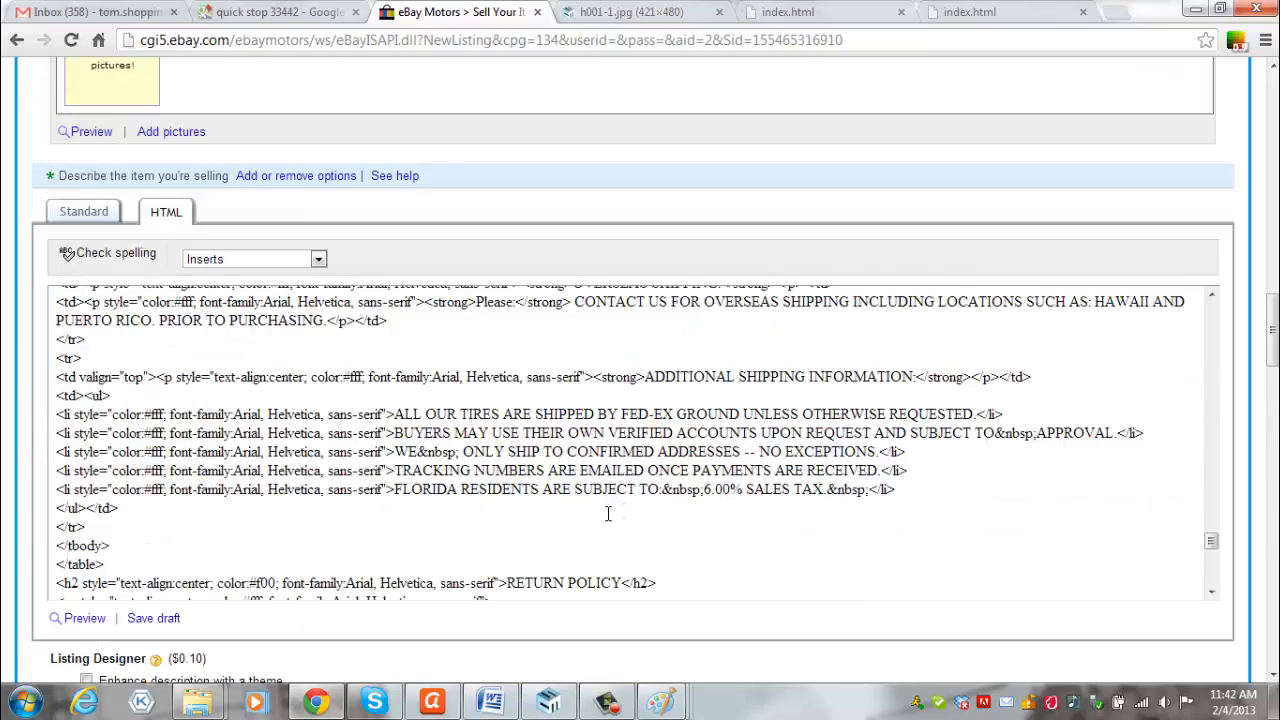
scroll(587, 515, "up", 6)
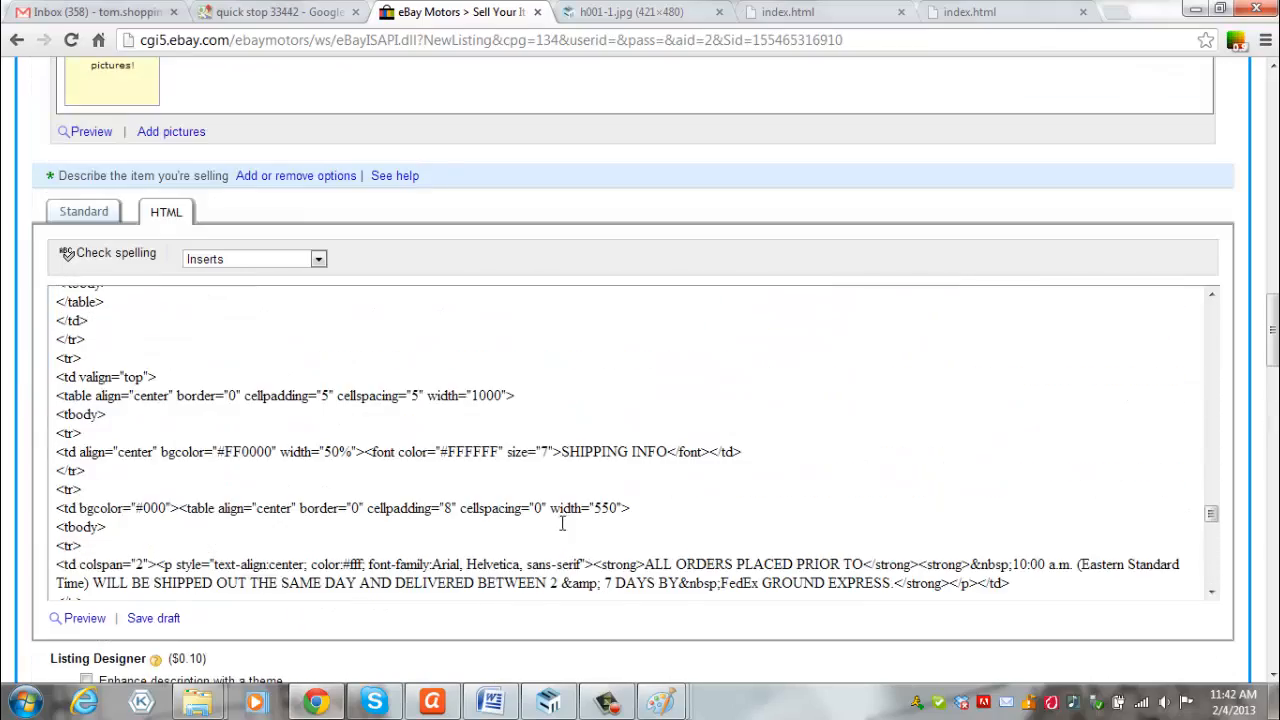
scroll(538, 532, "up", 2)
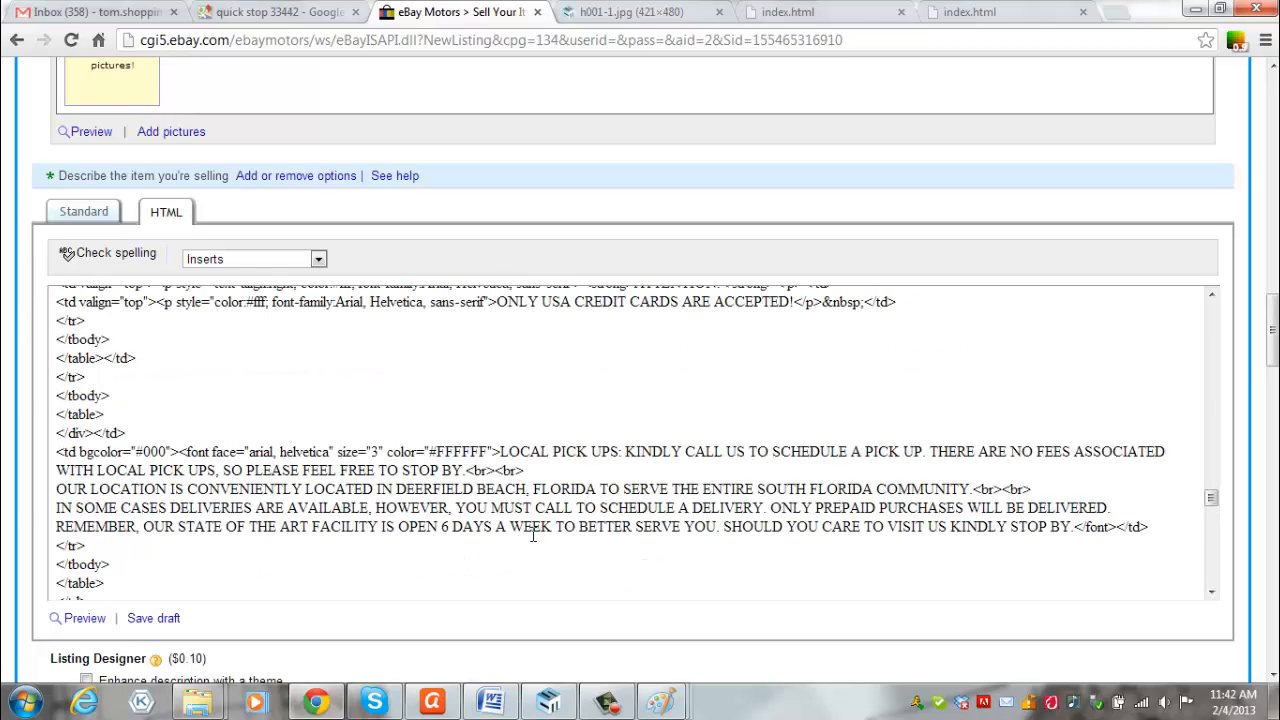
scroll(538, 527, "up", 8)
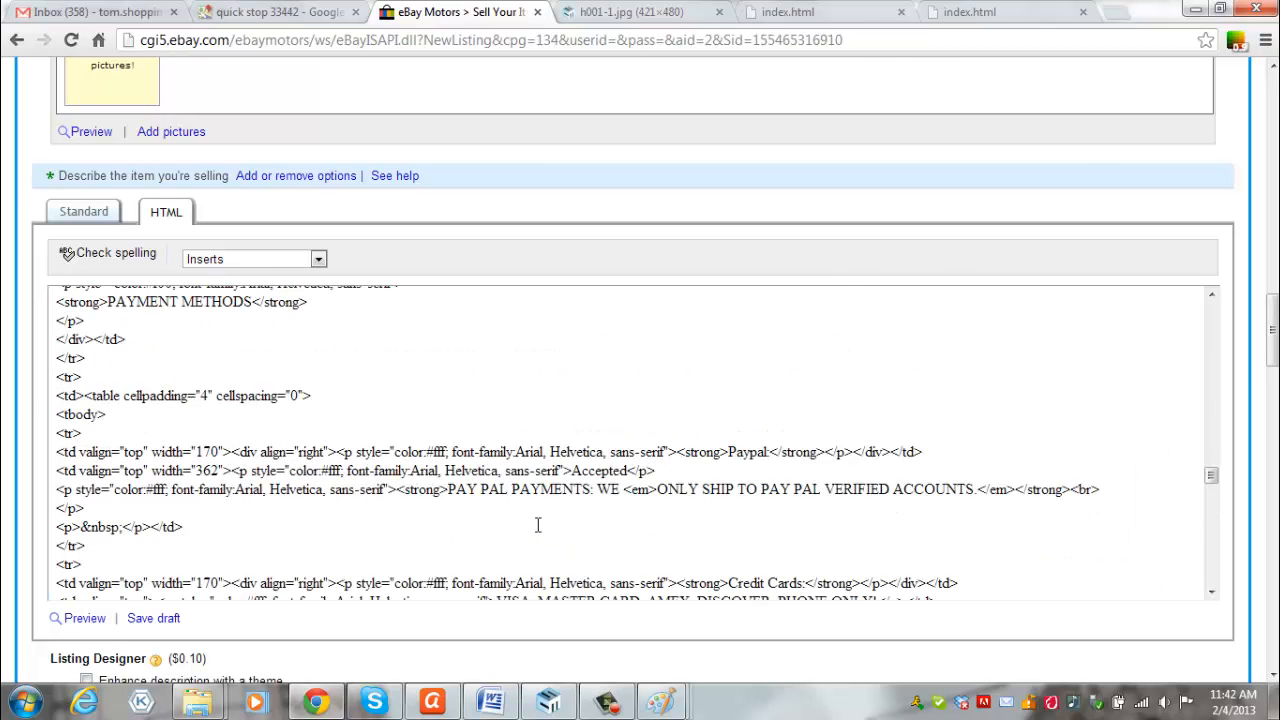
scroll(537, 525, "up", 6)
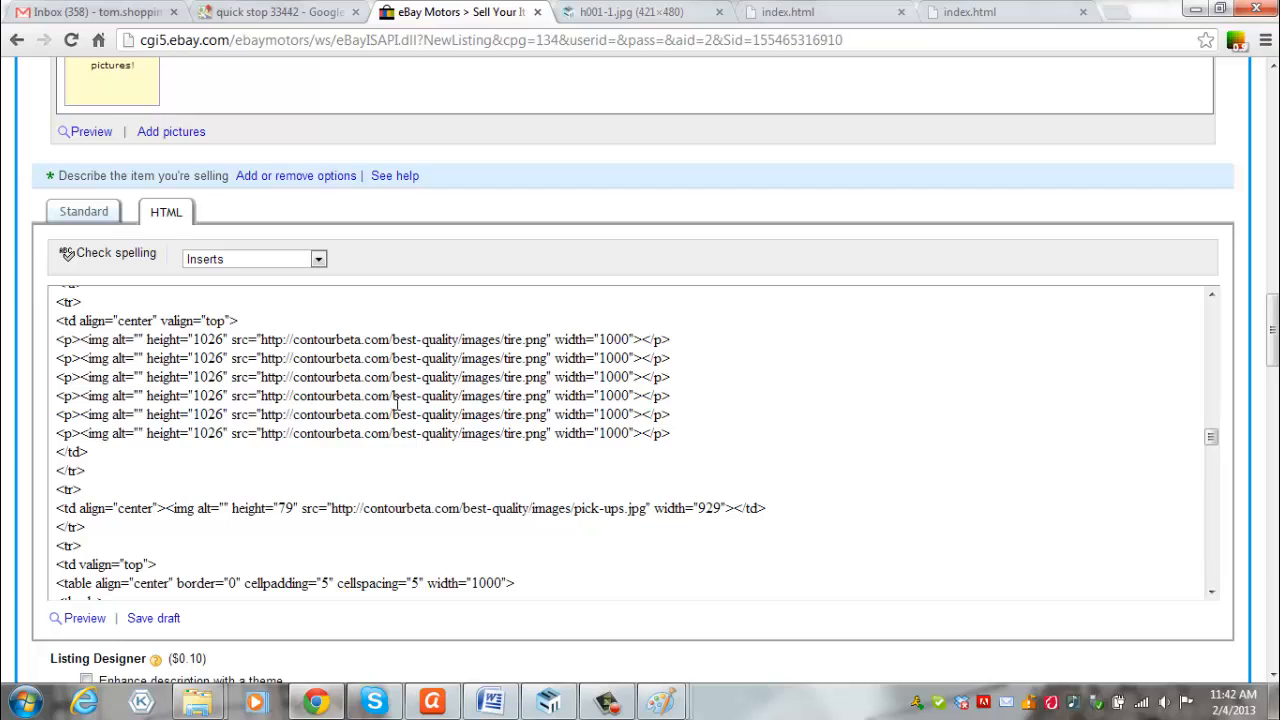
left_click_drag(260, 338, 535, 340)
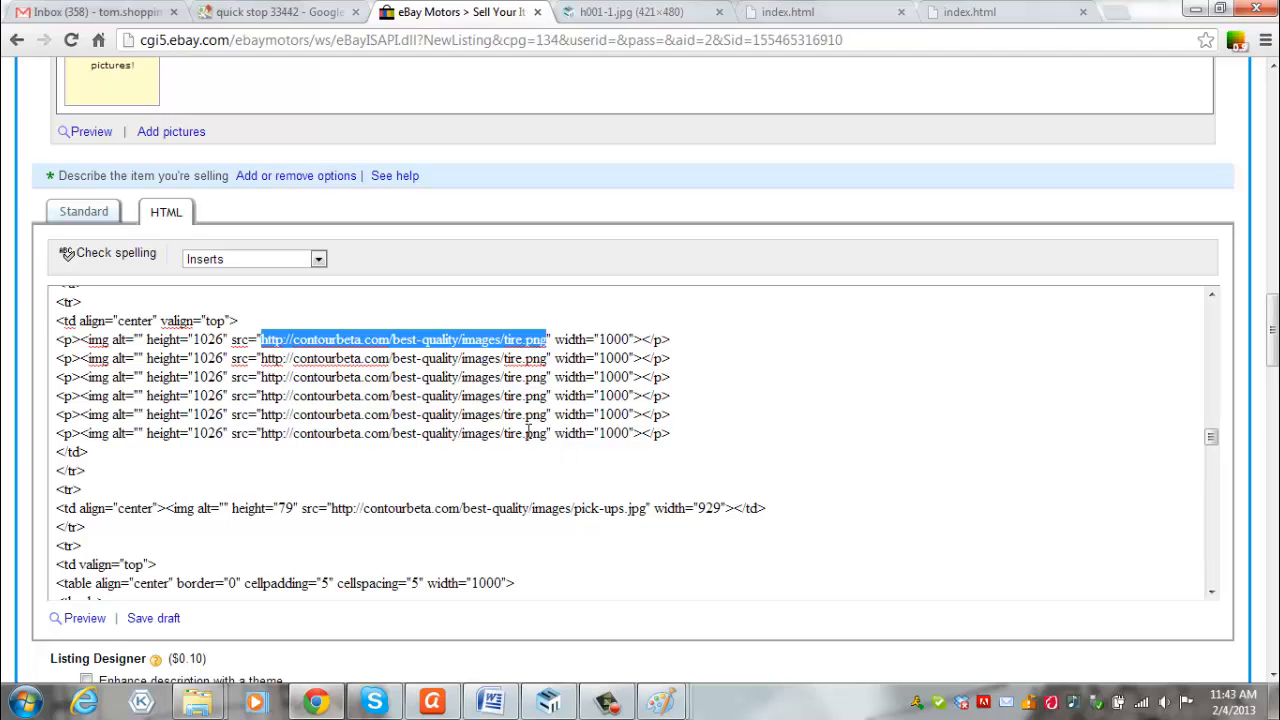
type("http://bestqualityusedtires.com/files/h001-1.jpg")
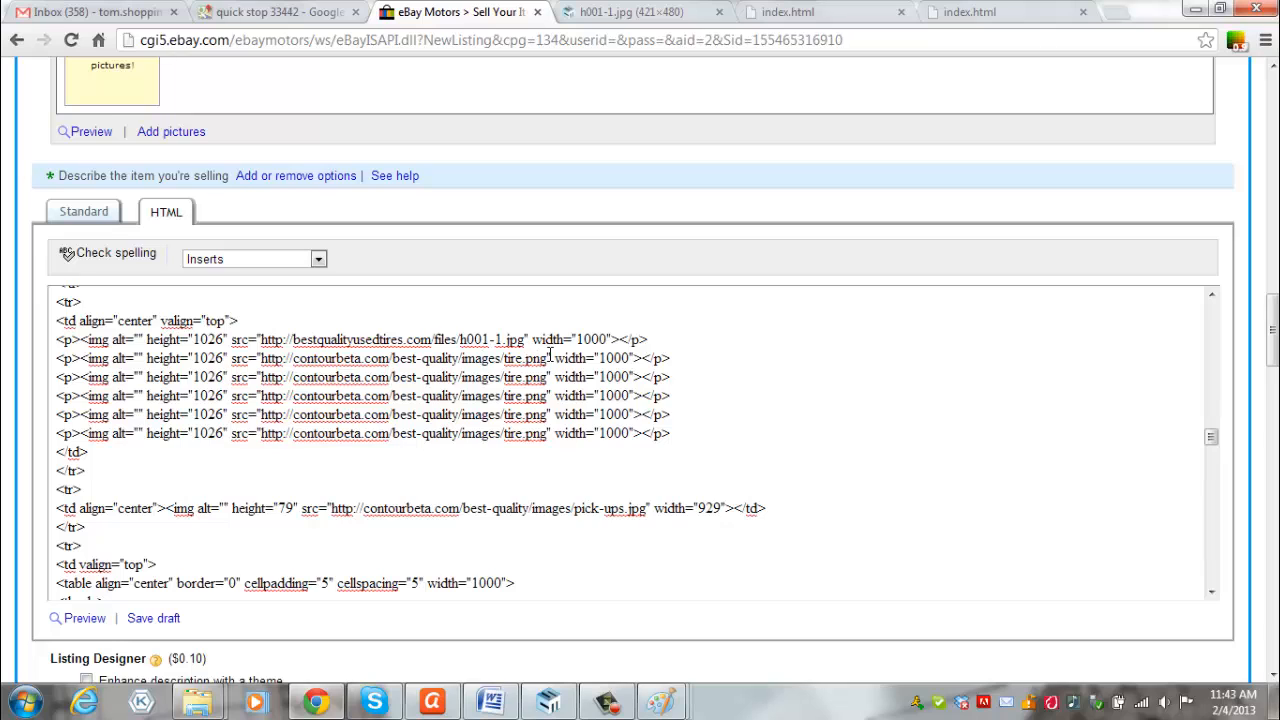
Select the next tire.png address in the code and load the second tire photo from bestqualityusedtires.com/files/h001-2.jpg.
left_click_drag(547, 358, 268, 358)
left_click(662, 12)
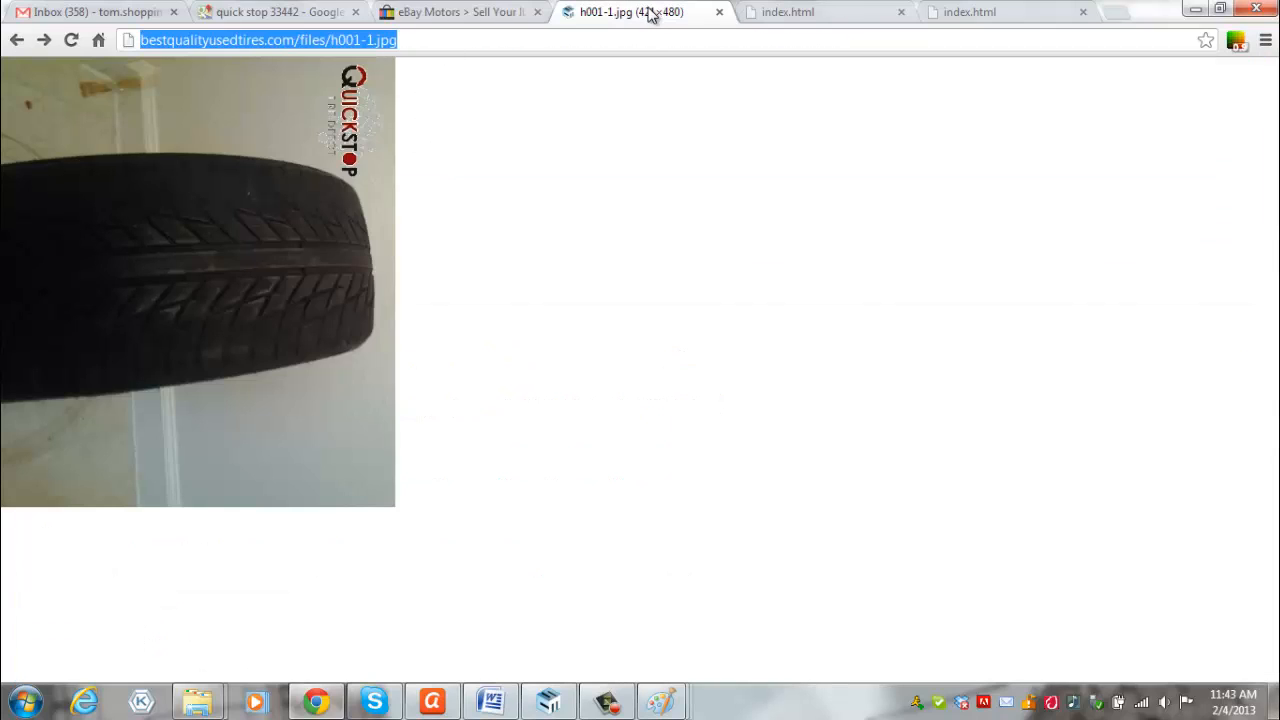
left_click(372, 39)
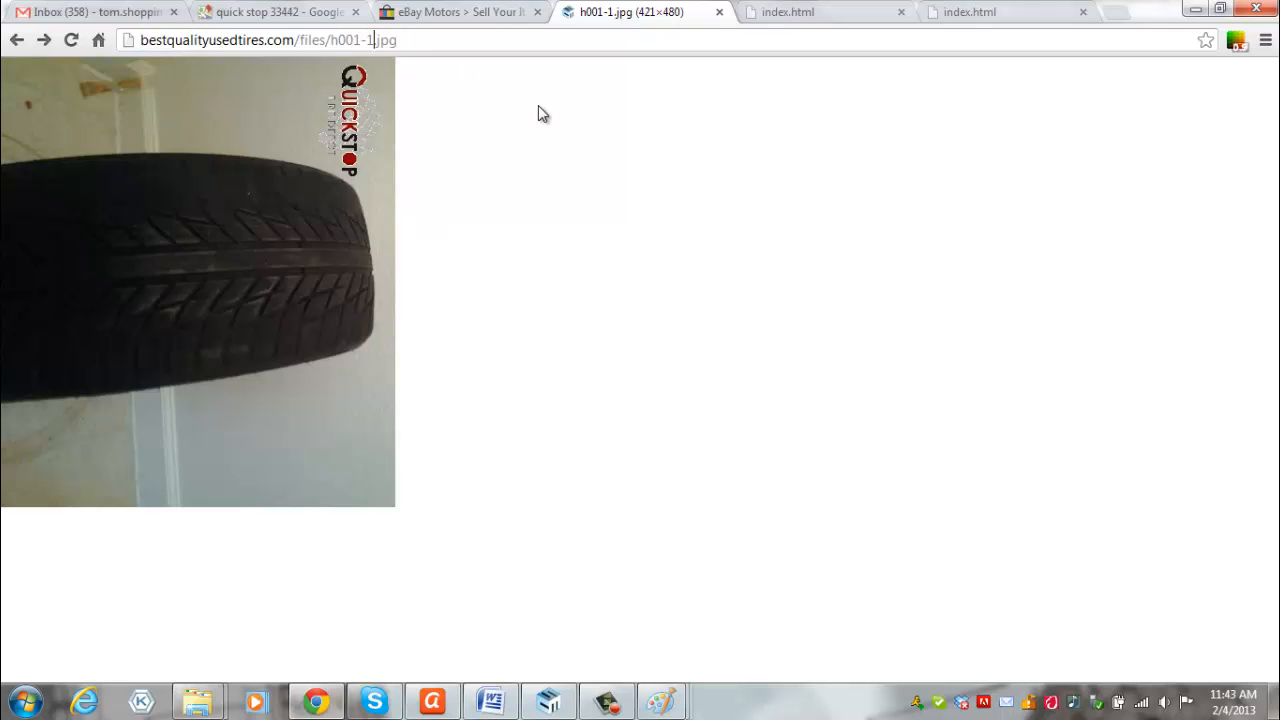
key("BackSpace")
type("2")
key("Return")
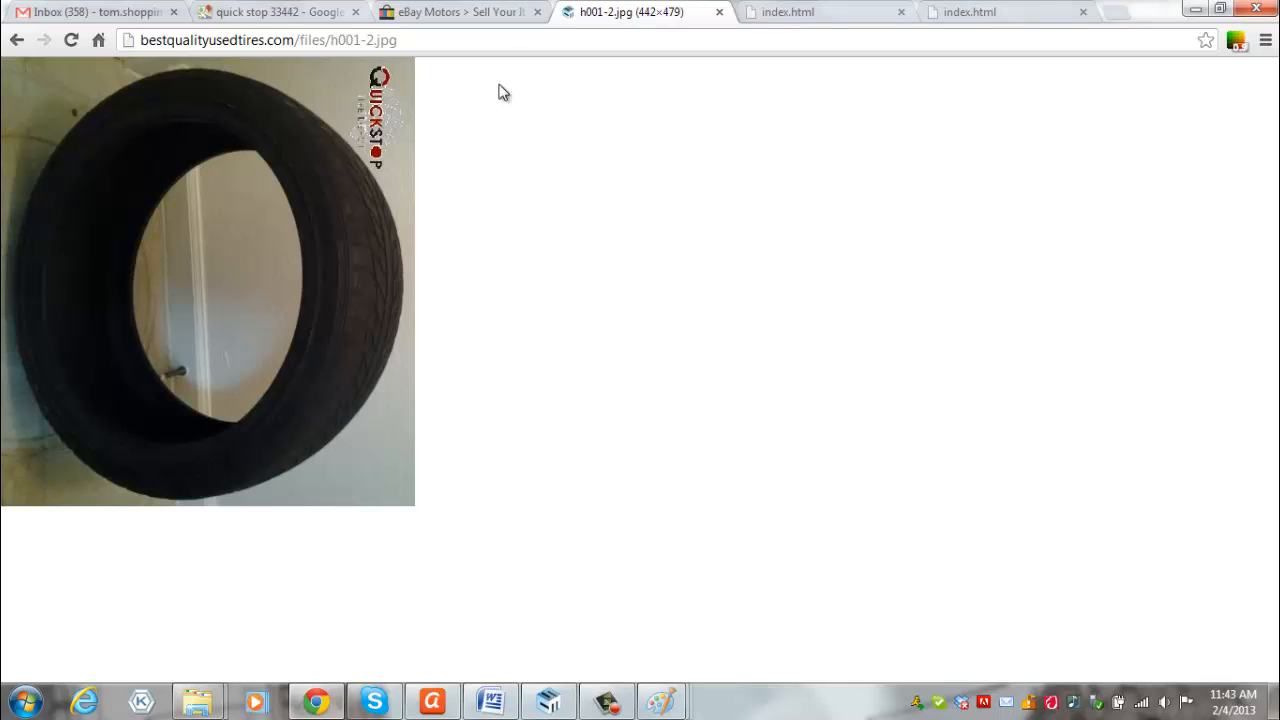
Copy the h001-2.jpg photo's address and paste it over the selected tire.png address in the description code.
left_click(423, 44)
key("ctrl+c")
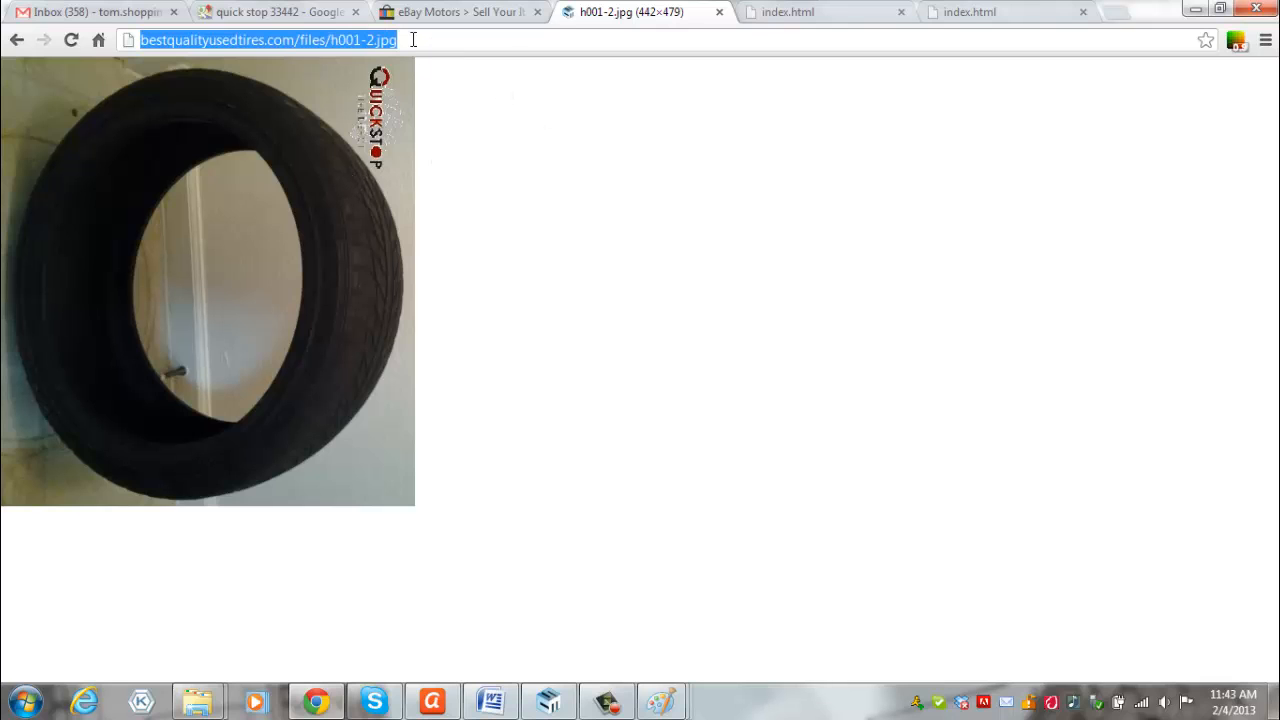
left_click(437, 12)
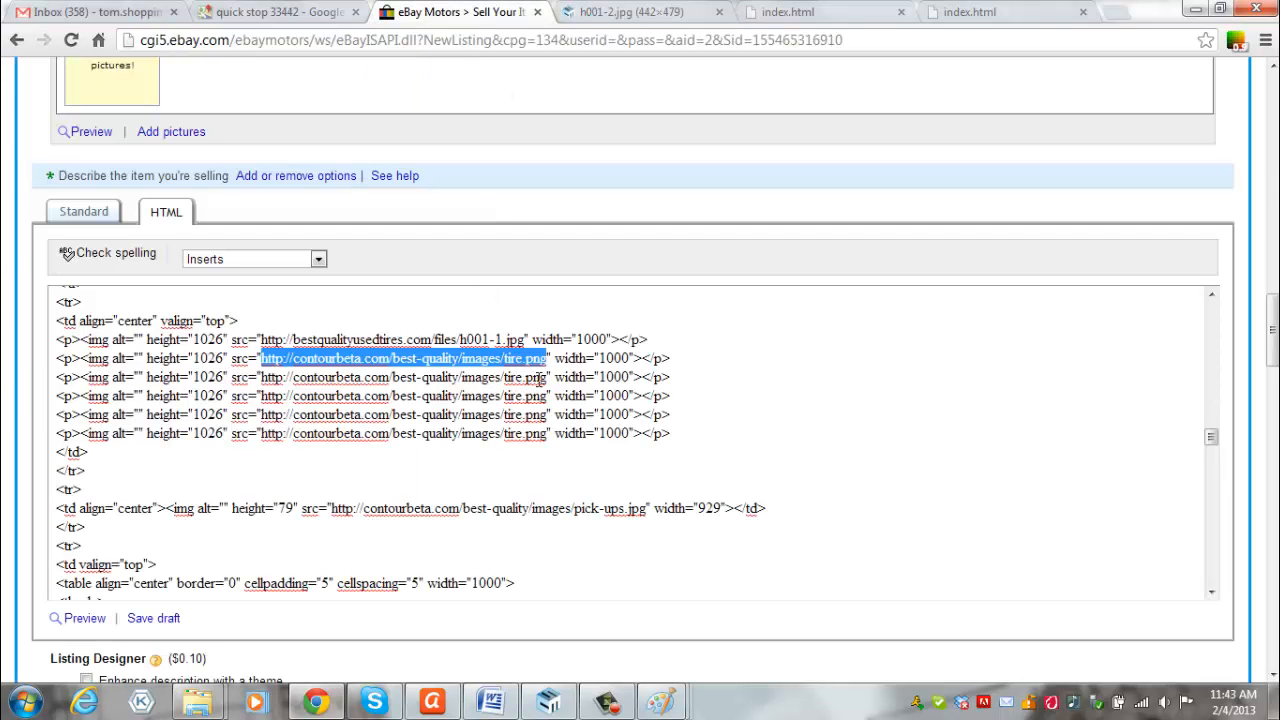
key("ctrl+v")
Display the description in Standard view and examine the inserted tire photos and the placeholder pictures below them.
left_click(88, 214)
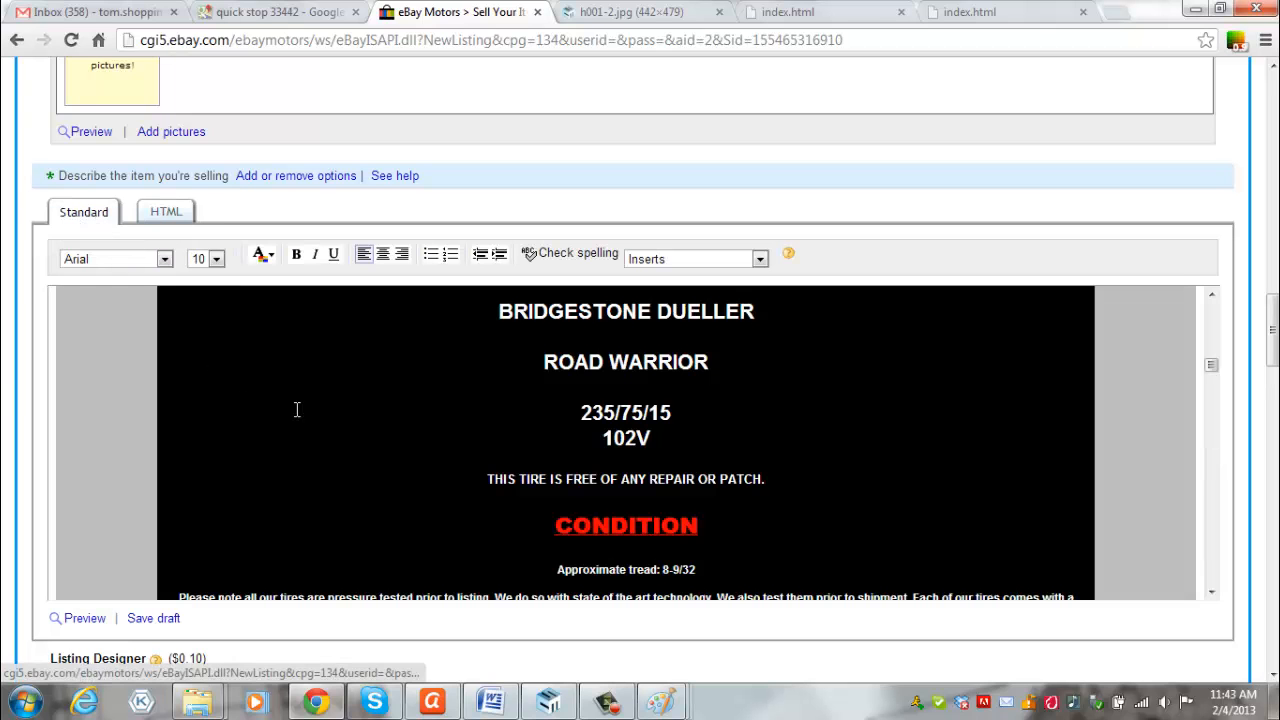
scroll(163, 429, "down", 10)
scroll(166, 429, "down", 3)
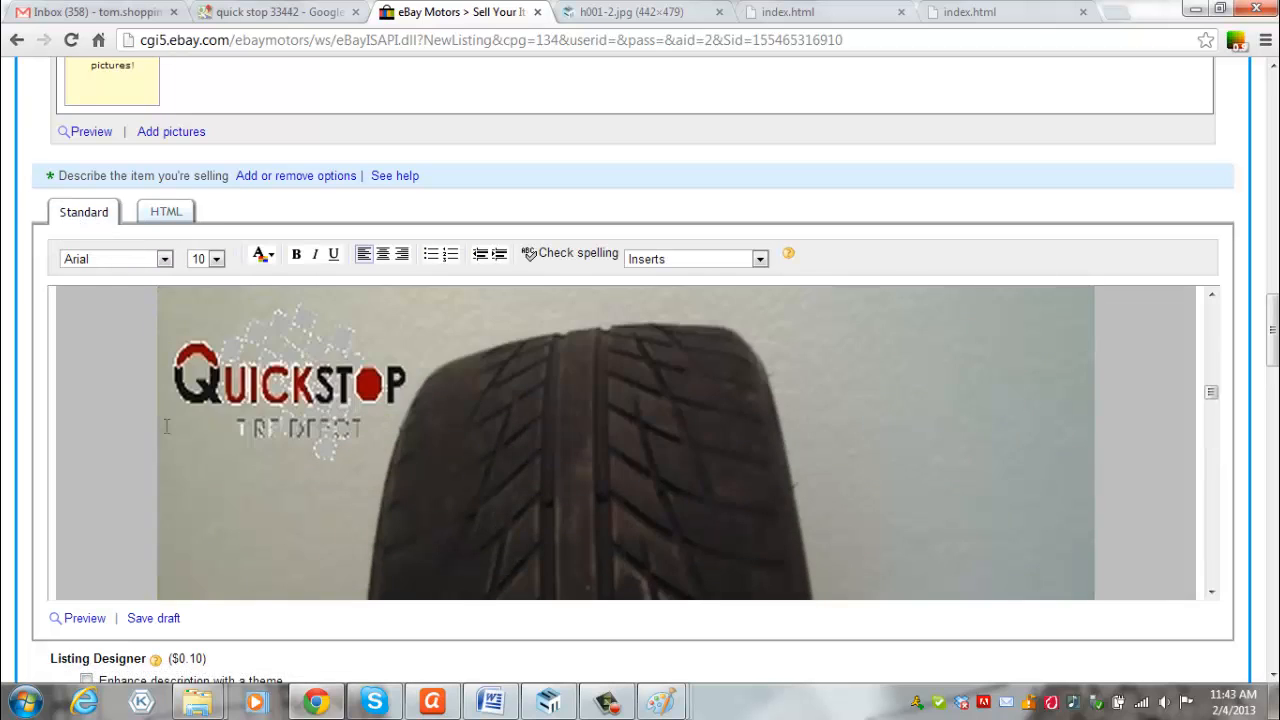
scroll(166, 428, "down", 3)
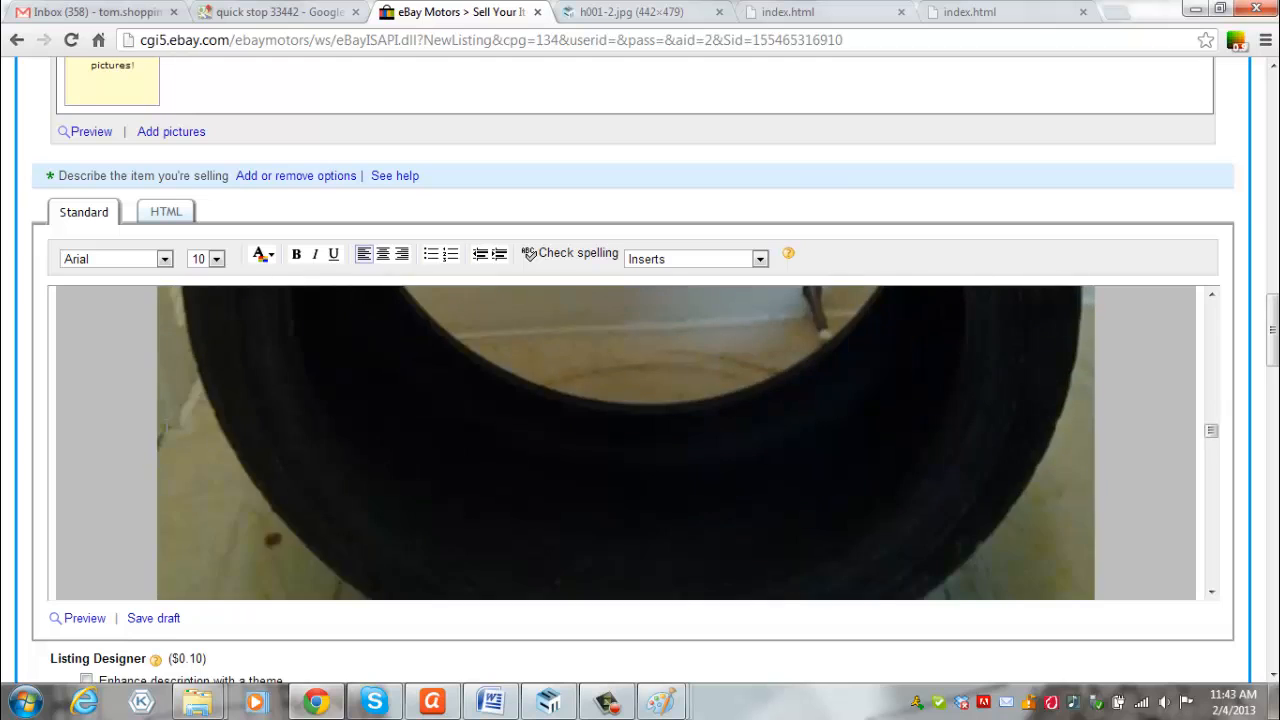
scroll(220, 349, "down", 5)
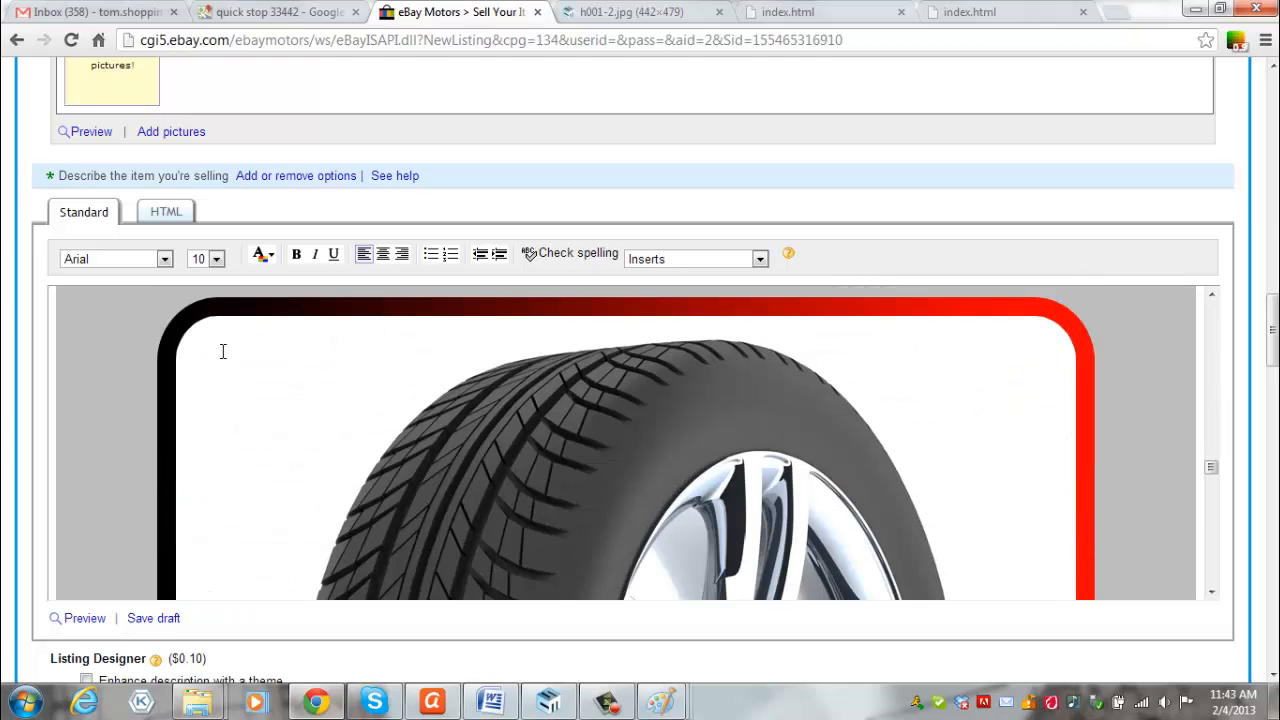
scroll(223, 351, "down", 6)
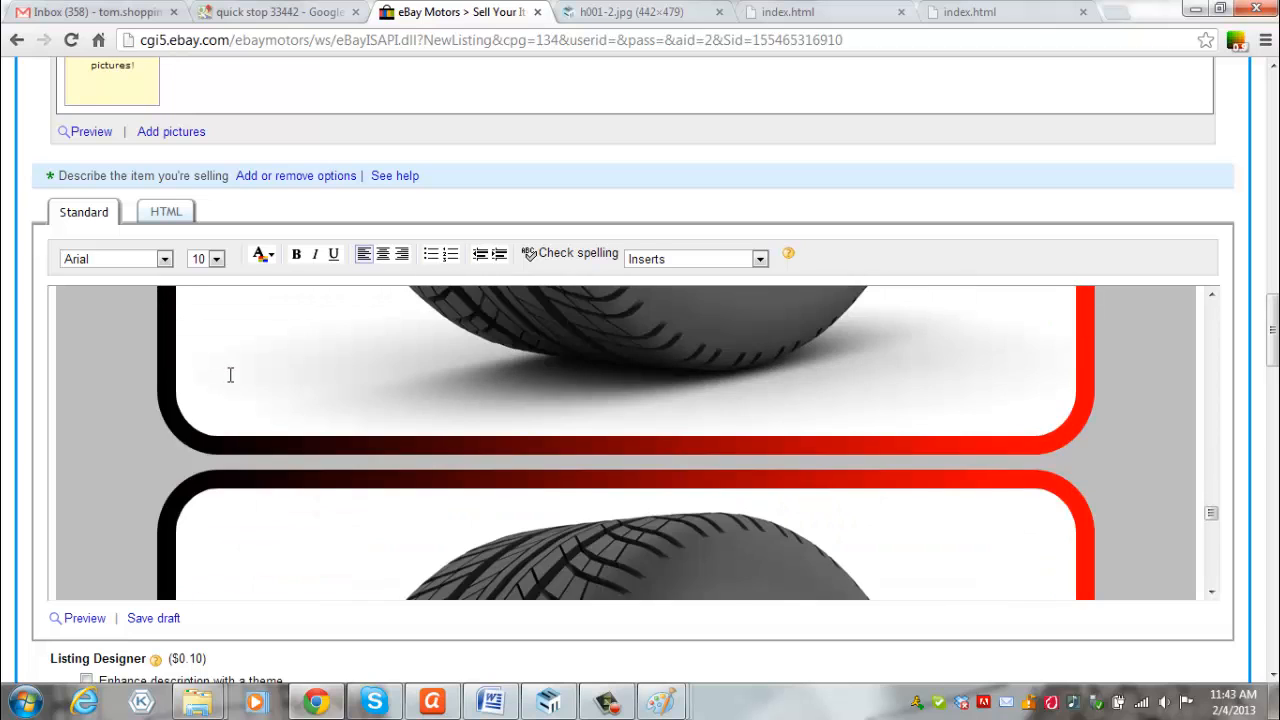
scroll(230, 372, "down", 8)
scroll(687, 366, "up", 5)
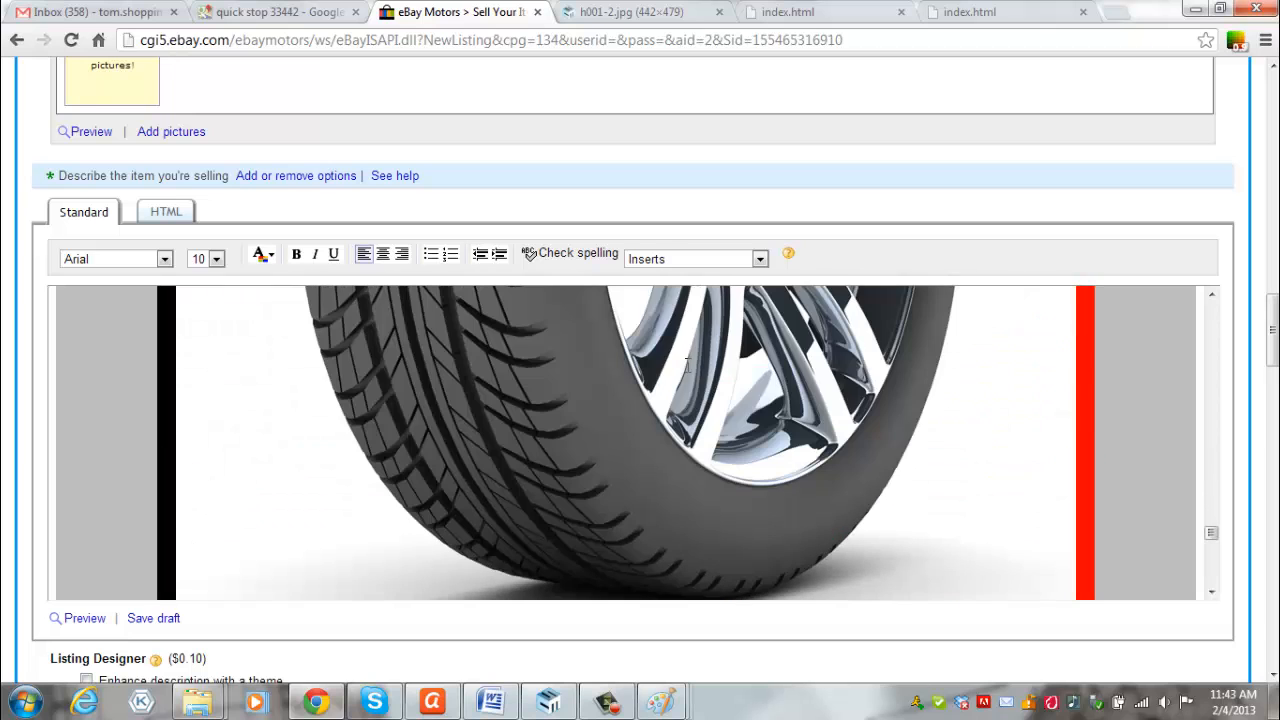
Delete the leftover placeholder tire pictures and the surplus blank lines between the second tire photo and the local pick-ups banner.
left_click(1107, 425)
key("Down")
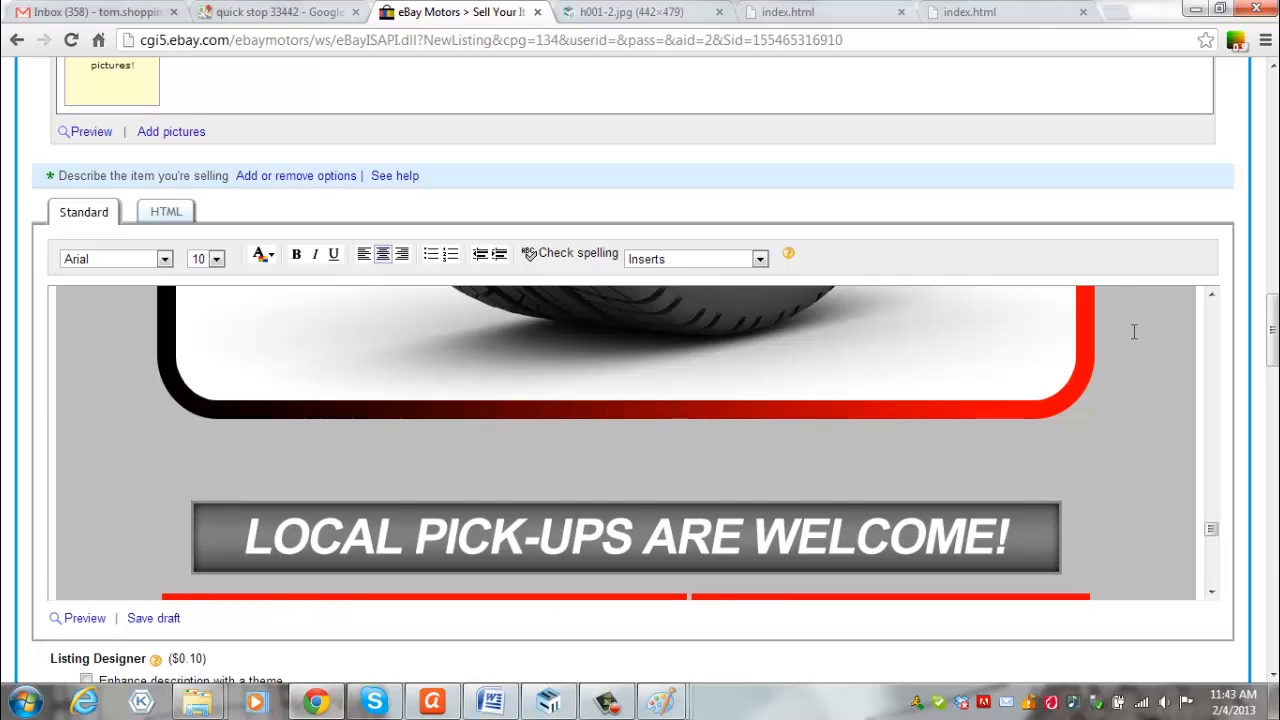
key("Return")
key("Return")
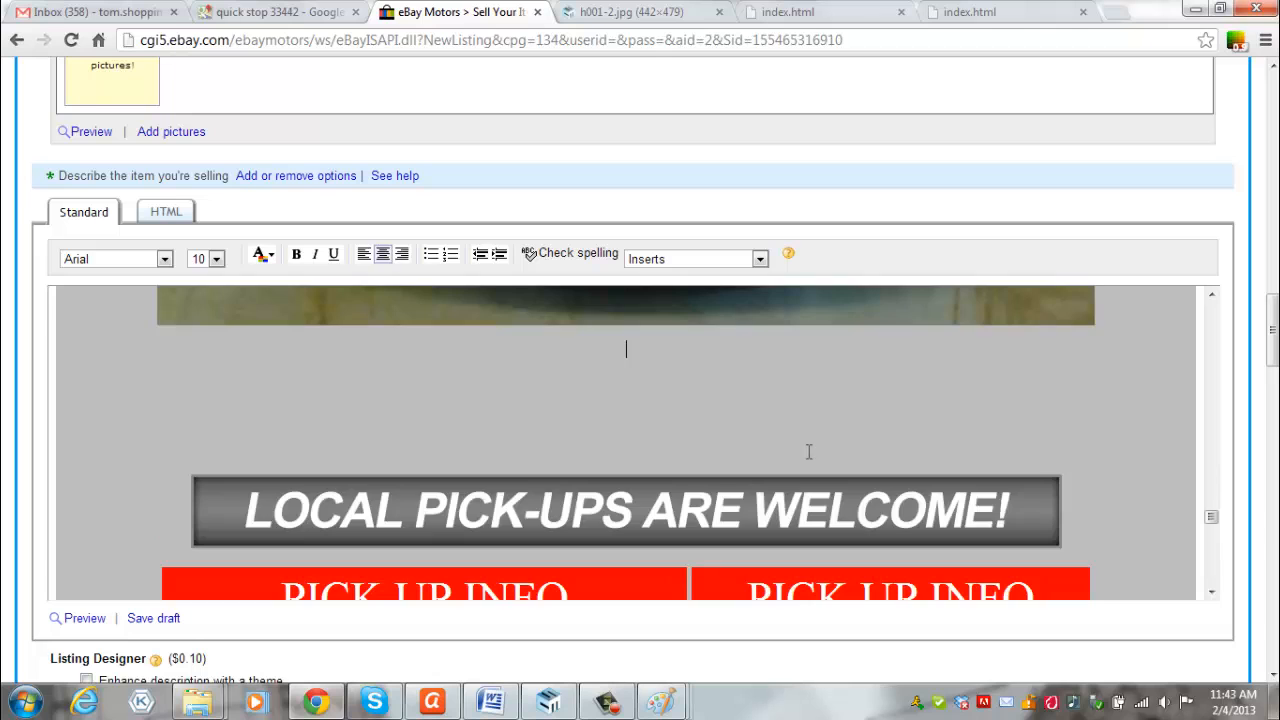
key("Delete")
key("Delete")
key("Delete")
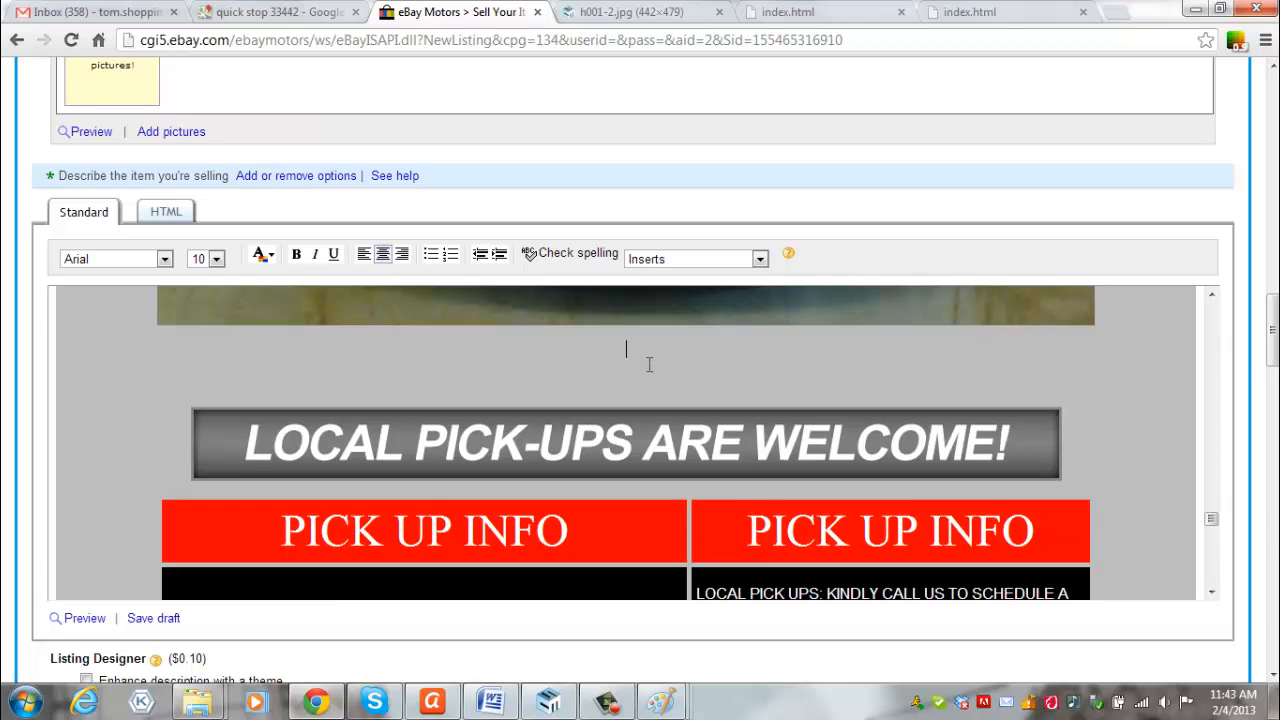
Preview the listing in a maximized window and examine the description from its header banner to the first tire photo.
scroll(721, 358, "up", 3)
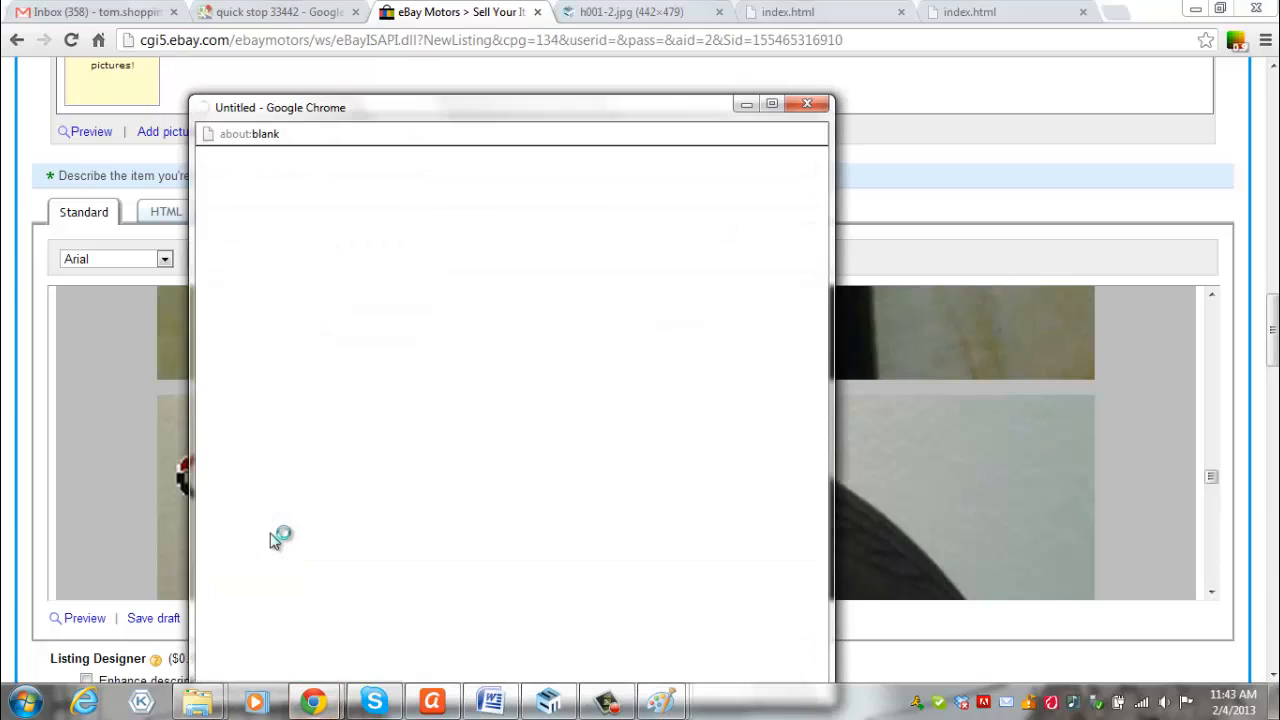
left_click(771, 104)
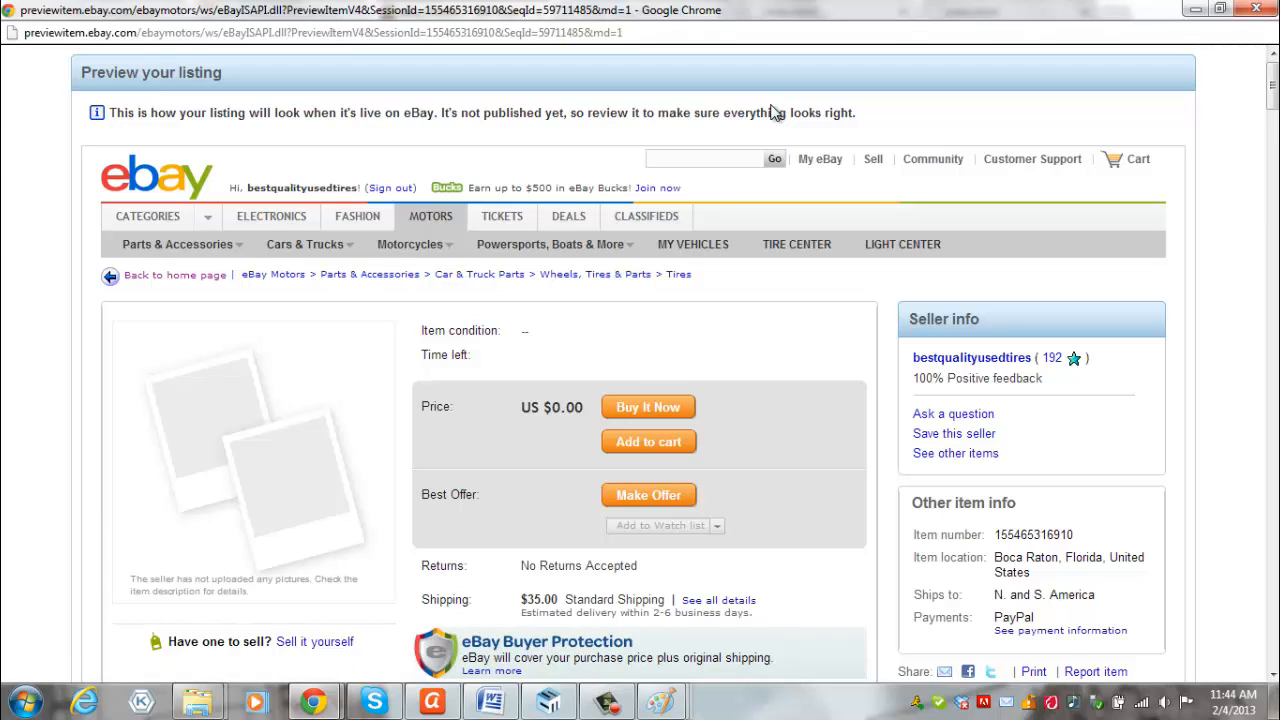
scroll(777, 214, "down", 4)
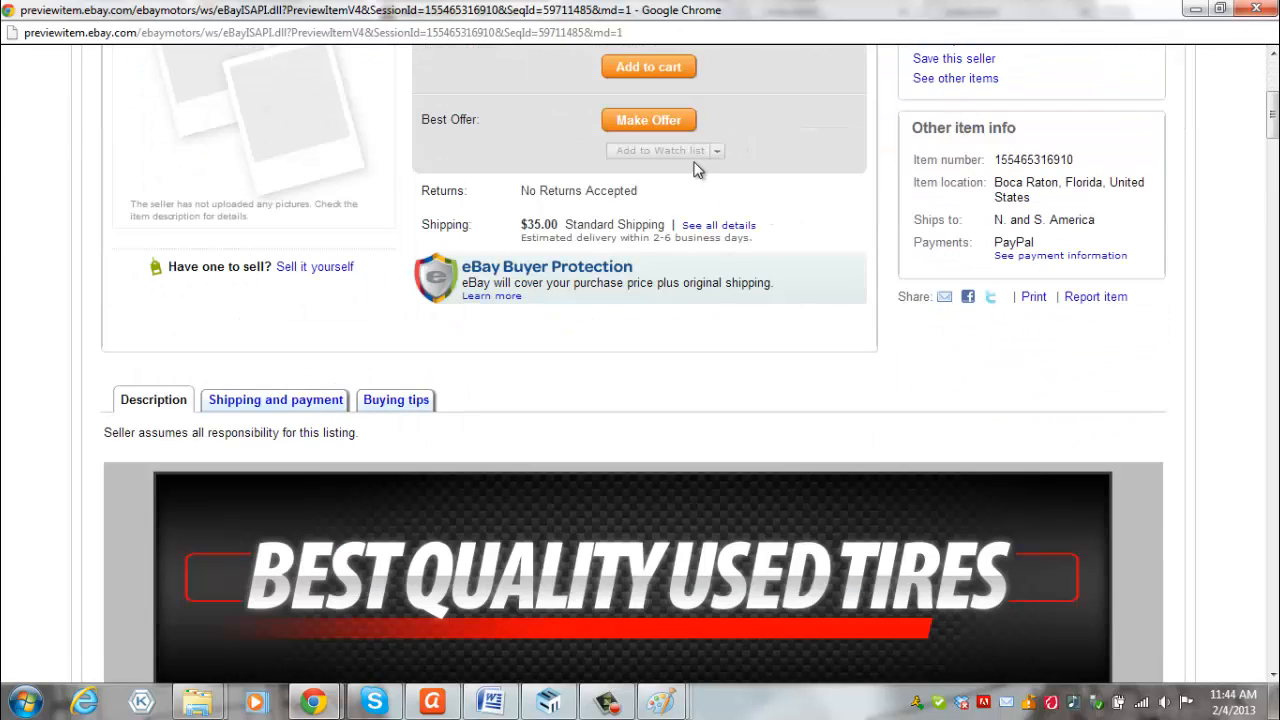
scroll(1108, 149, "down", 2)
scroll(1108, 149, "down", 3)
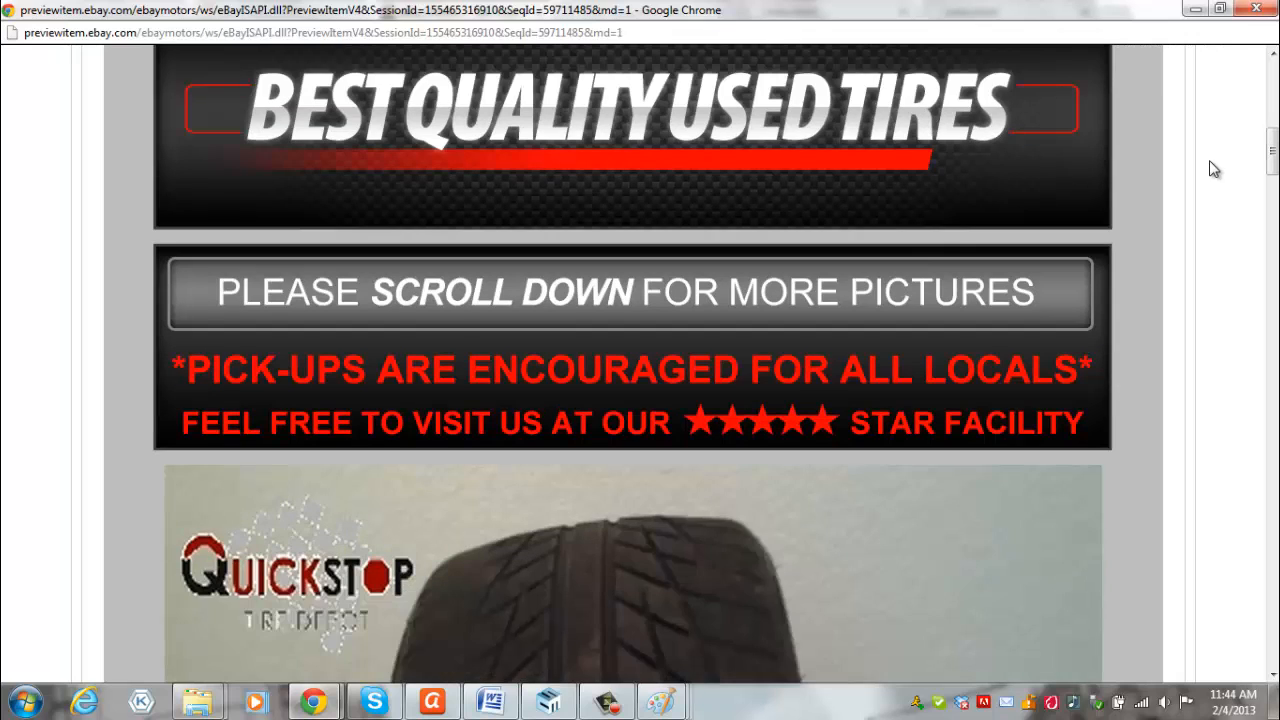
scroll(910, 265, "down", 6)
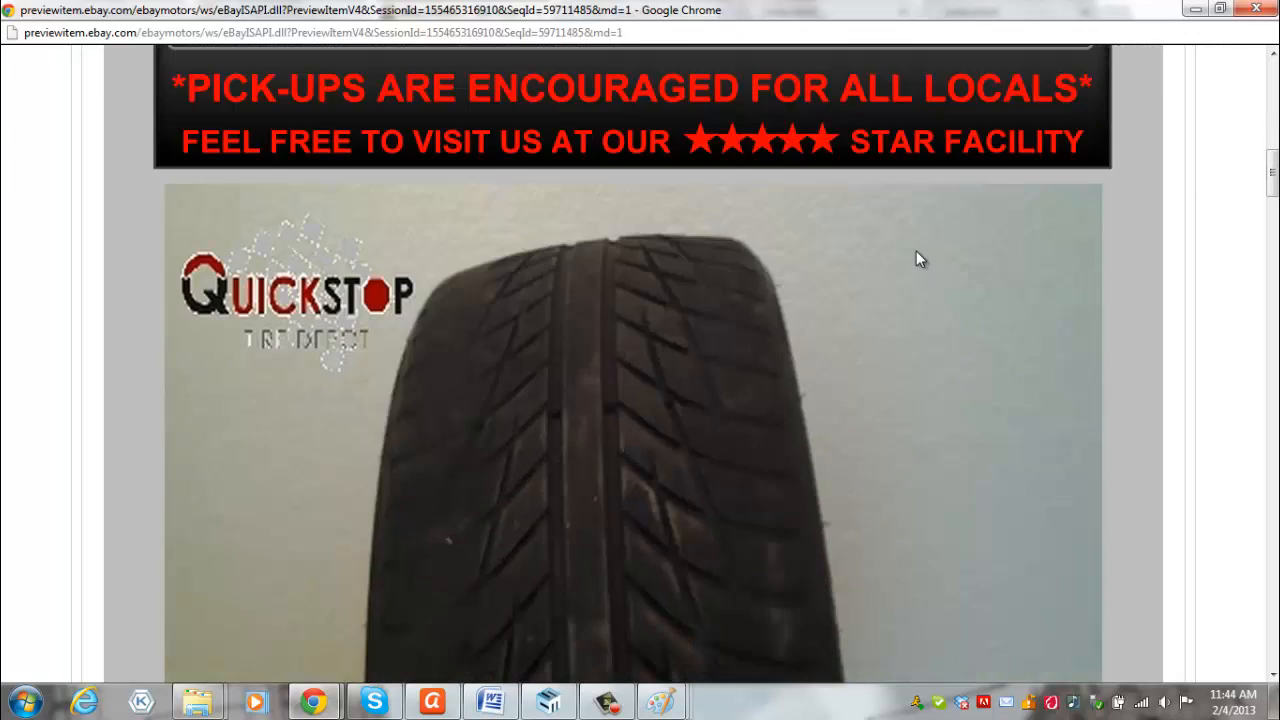
Examine the listing preview from the first tire photo through the condition, pick-up, shipping and return policy sections, and close the preview.
scroll(913, 246, "down", 11)
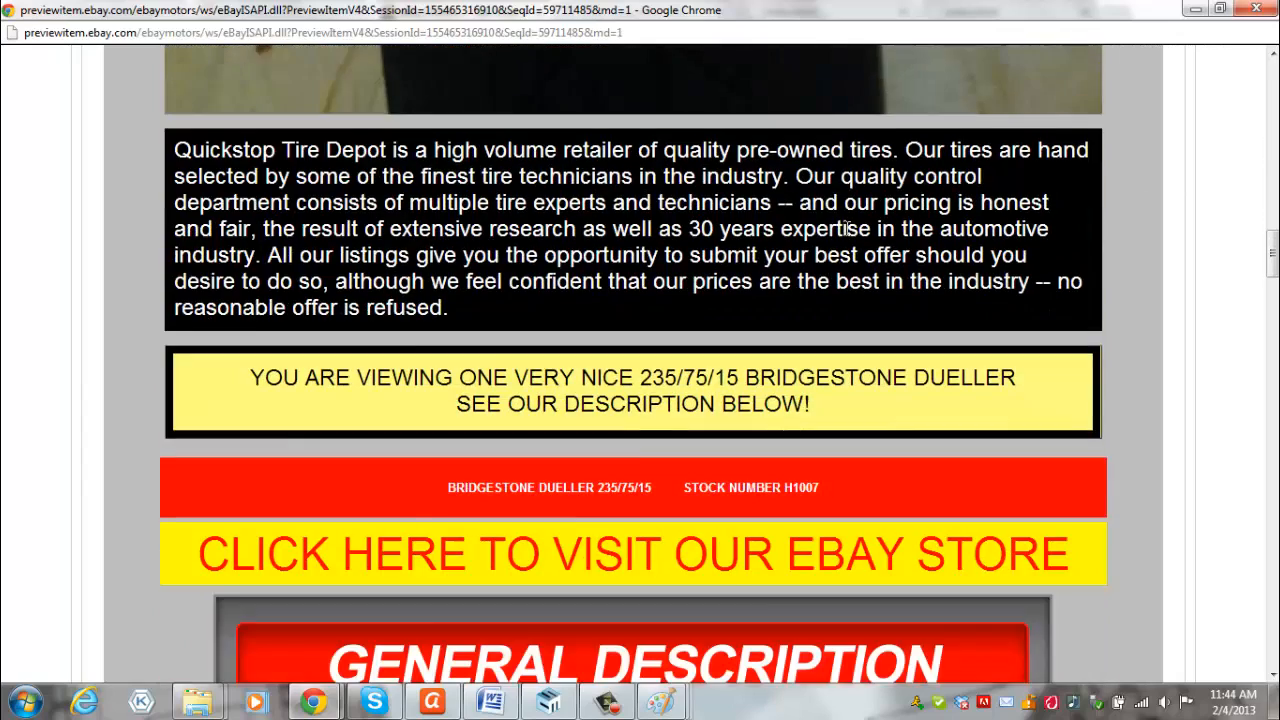
scroll(836, 240, "up", 13)
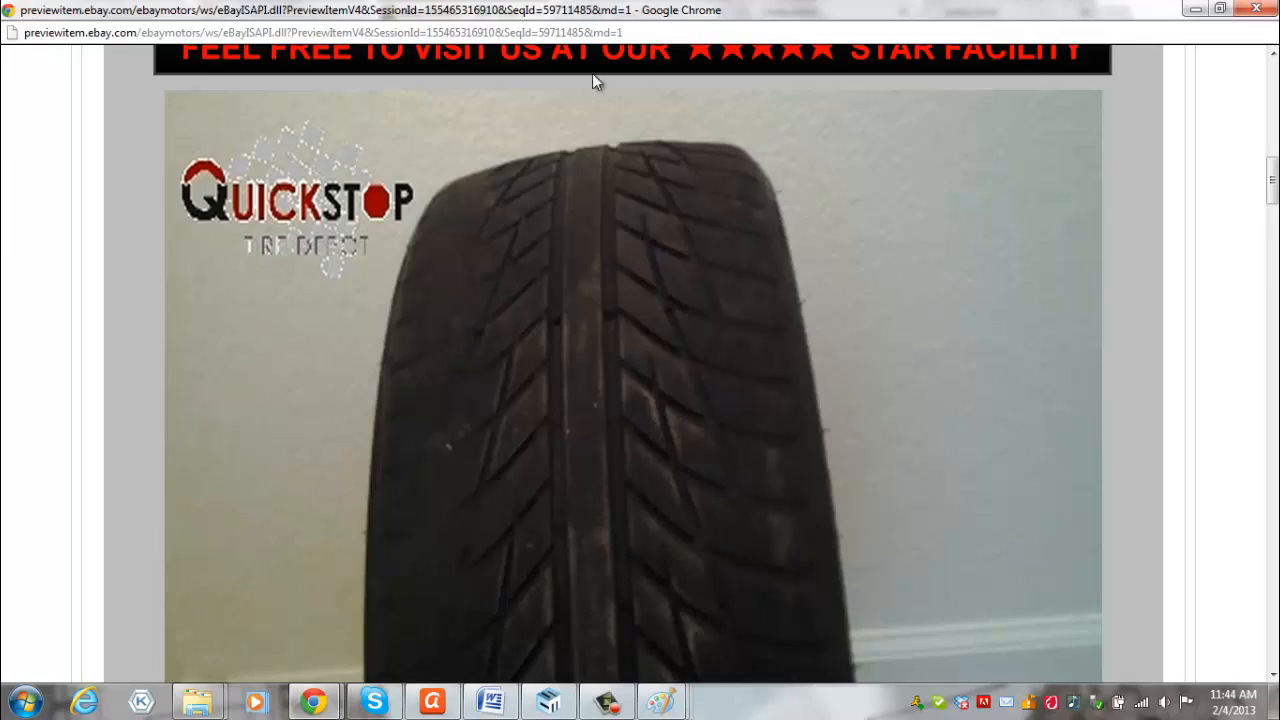
scroll(690, 300, "down", 10)
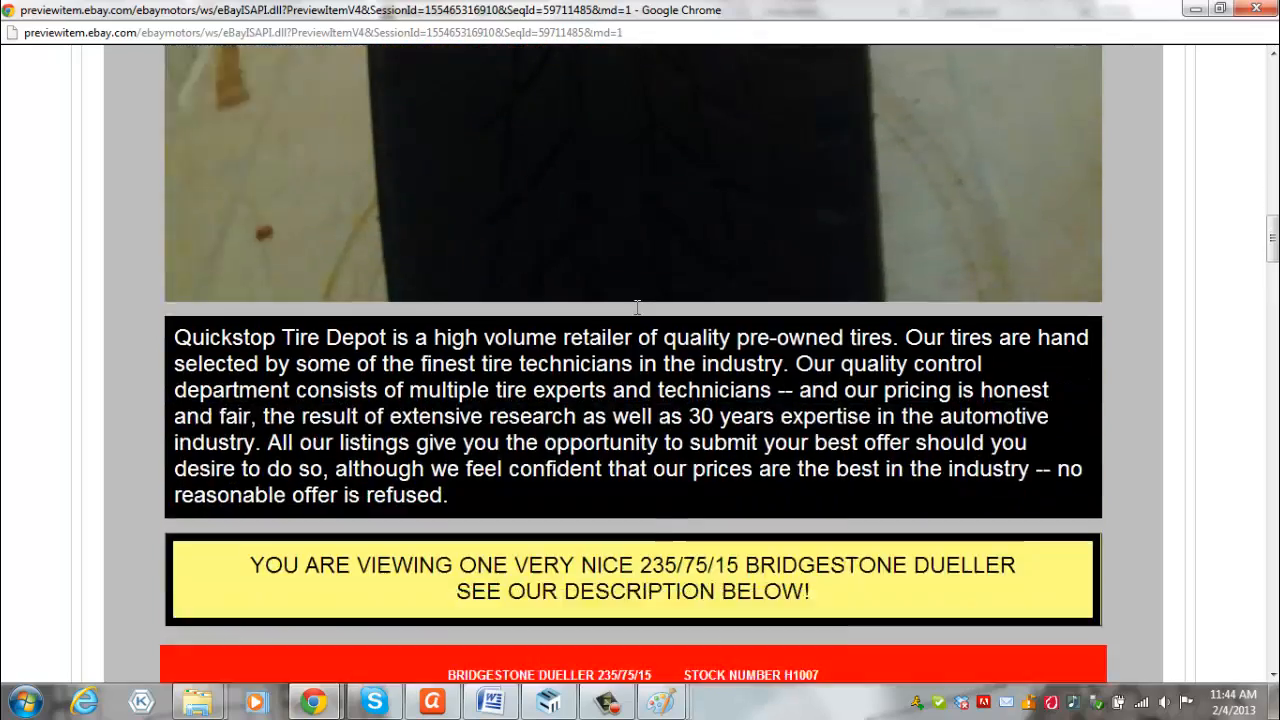
scroll(602, 303, "down", 9)
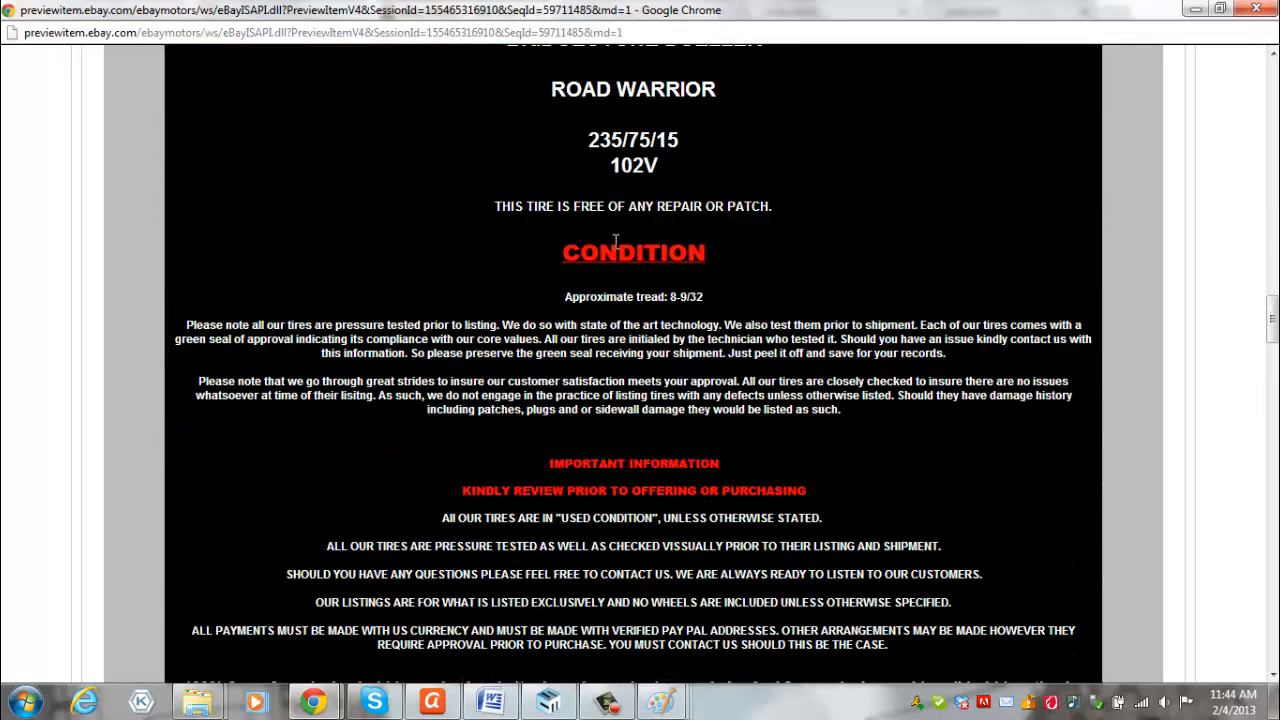
scroll(561, 228, "down", 12)
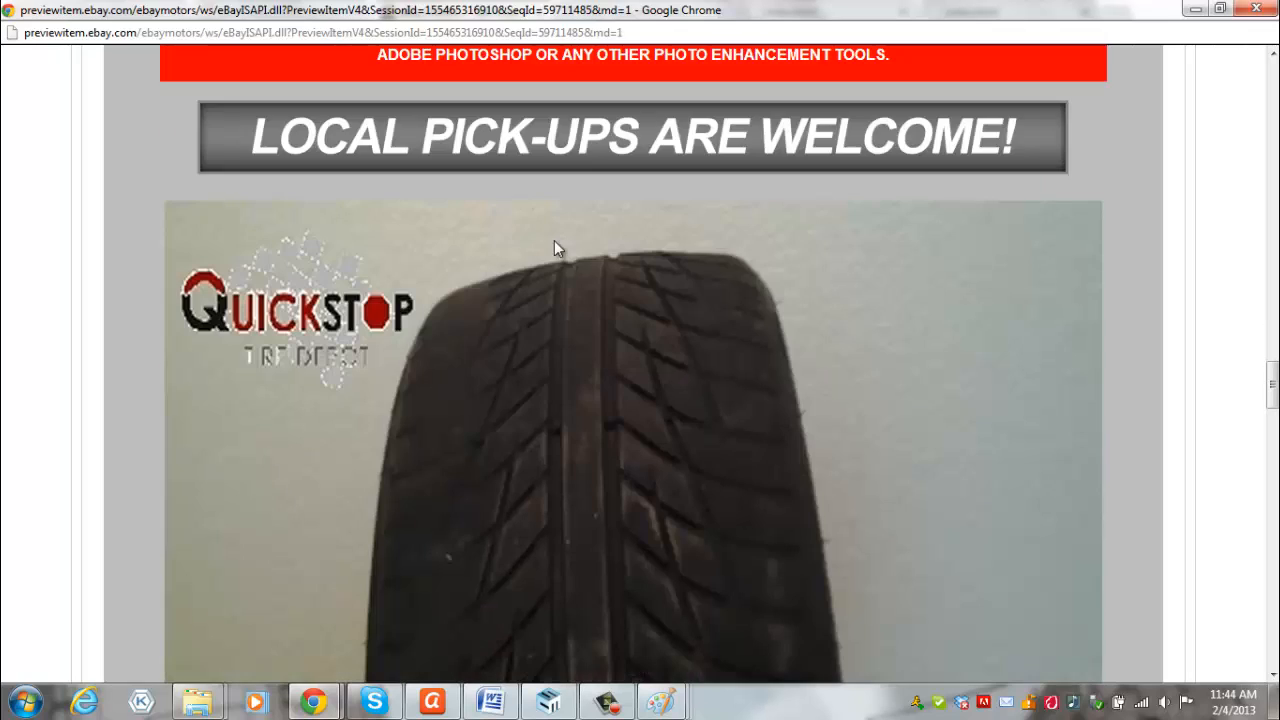
scroll(534, 258, "down", 15)
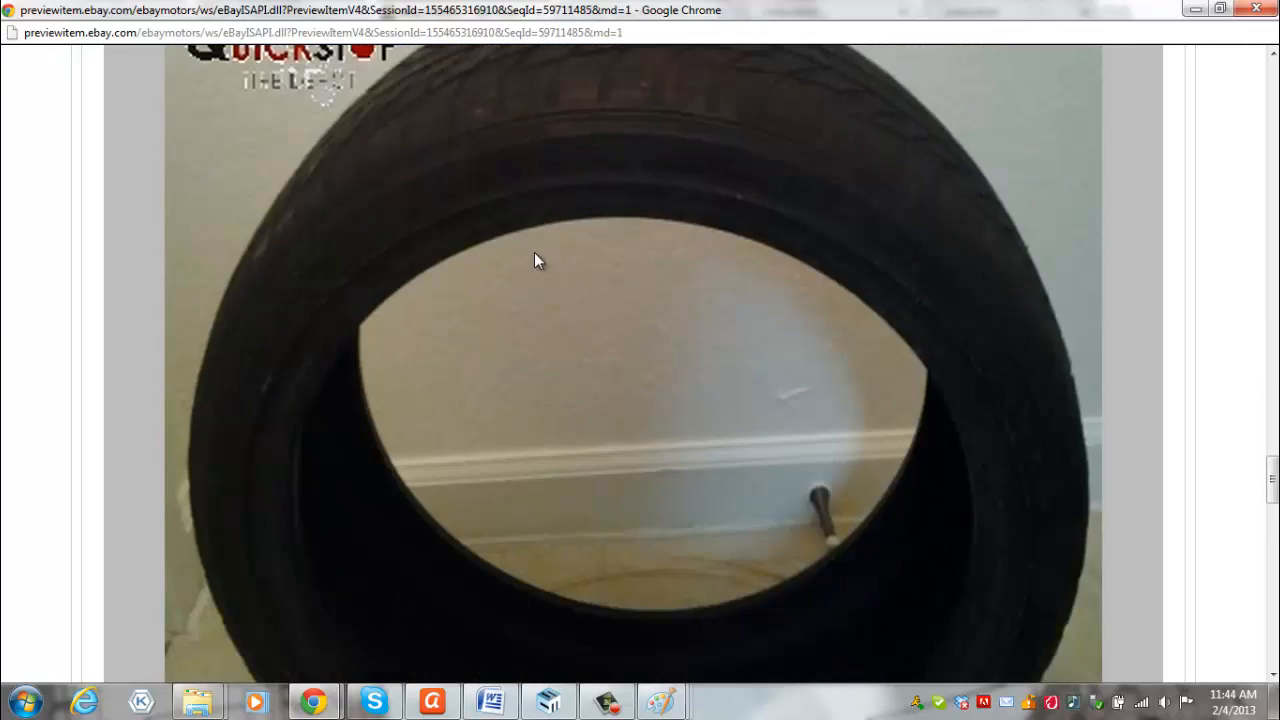
scroll(535, 253, "down", 10)
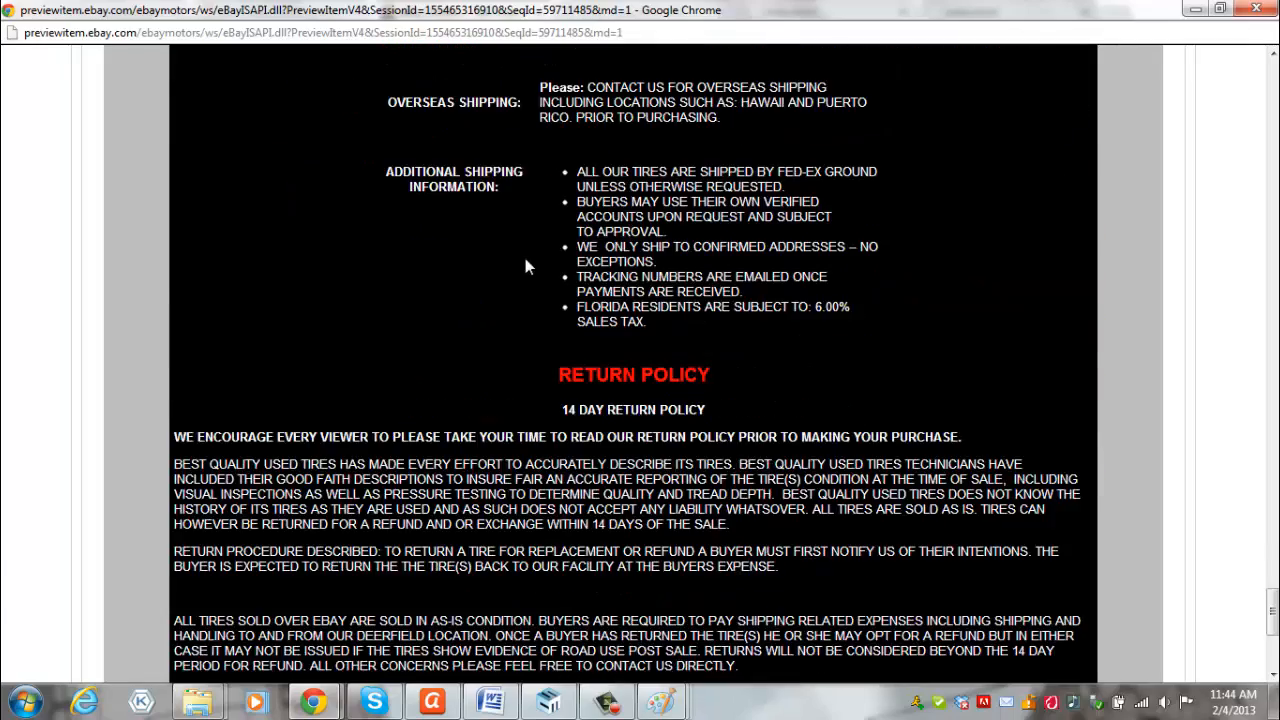
scroll(1215, 148, "up", 9)
scroll(1215, 148, "up", 2)
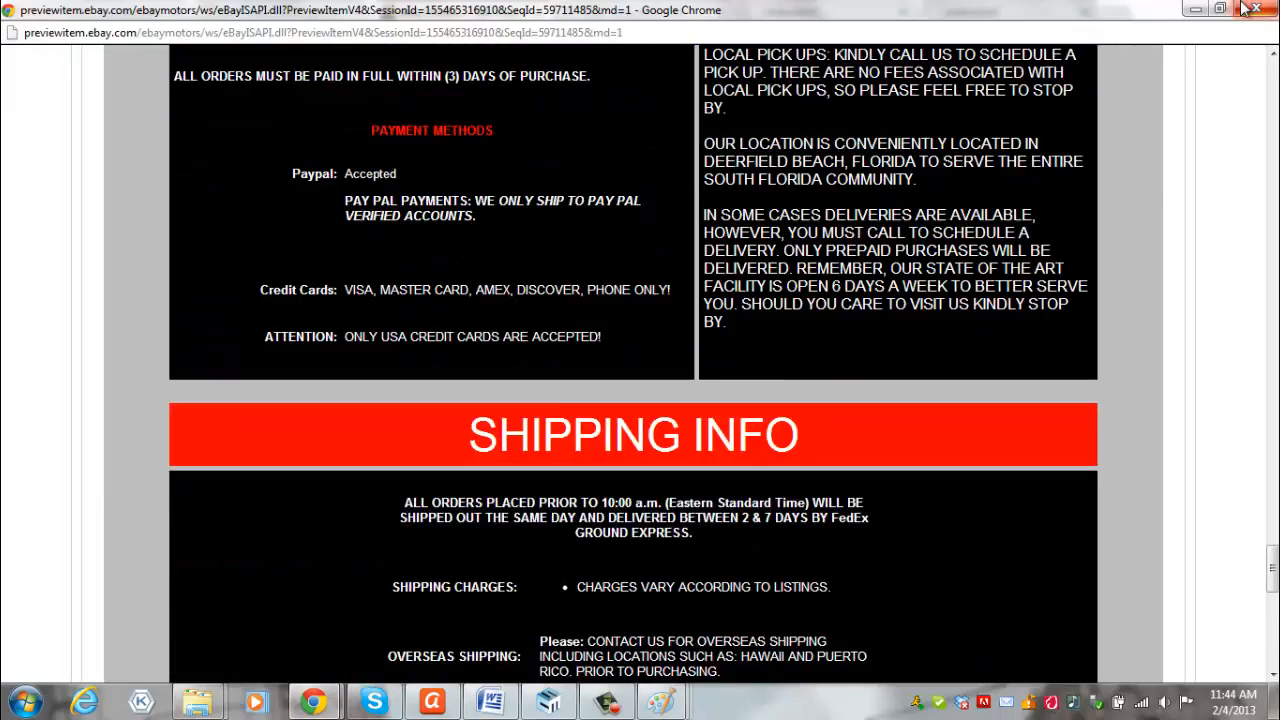
left_click(1256, 8)
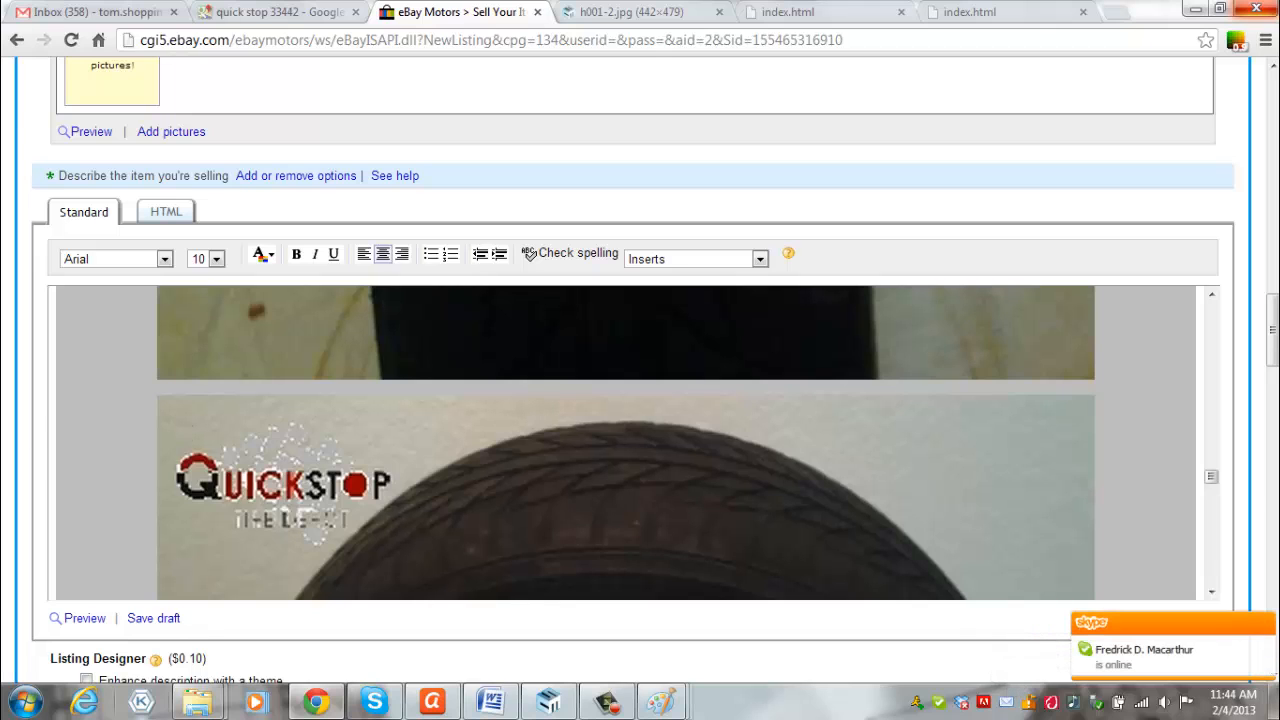
Review the local Tire Images folder, and switch to Shopping Cart Elite's File Storage to show the copy-location option for the uploaded h002-1.jpg.
mouse_move(197, 702)
left_click(145, 613)
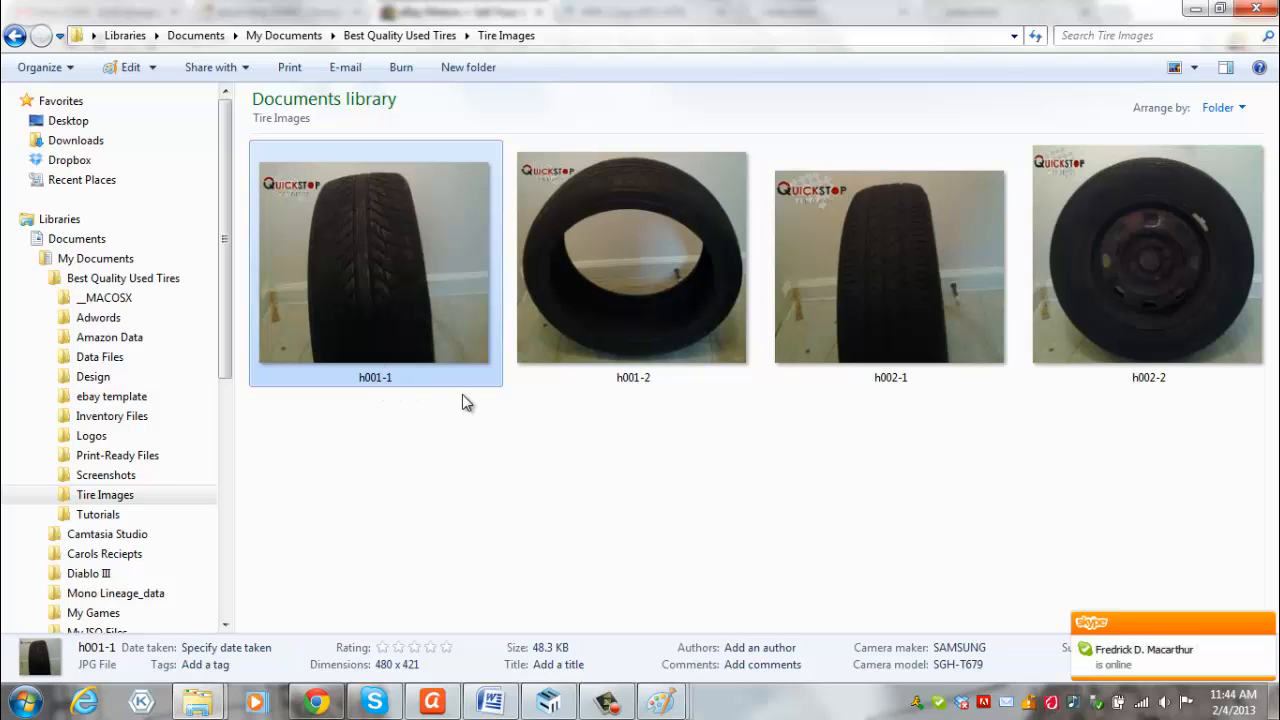
left_click(556, 700)
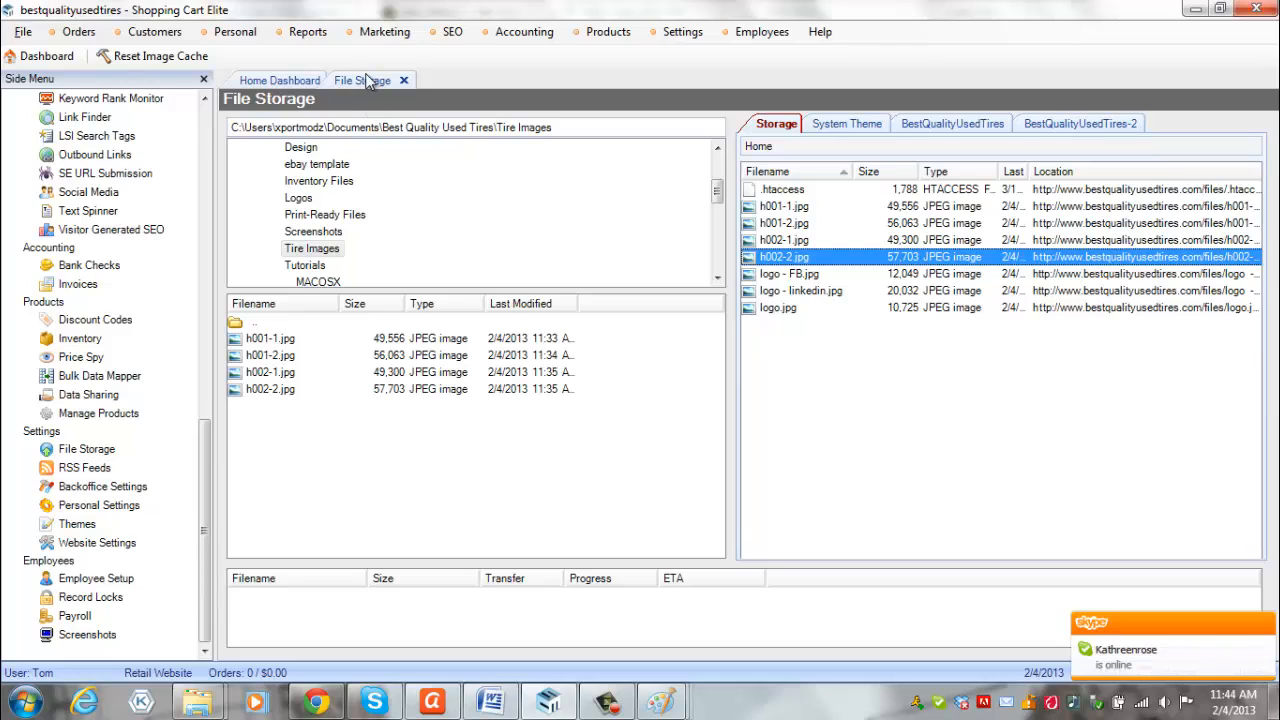
left_click(683, 31)
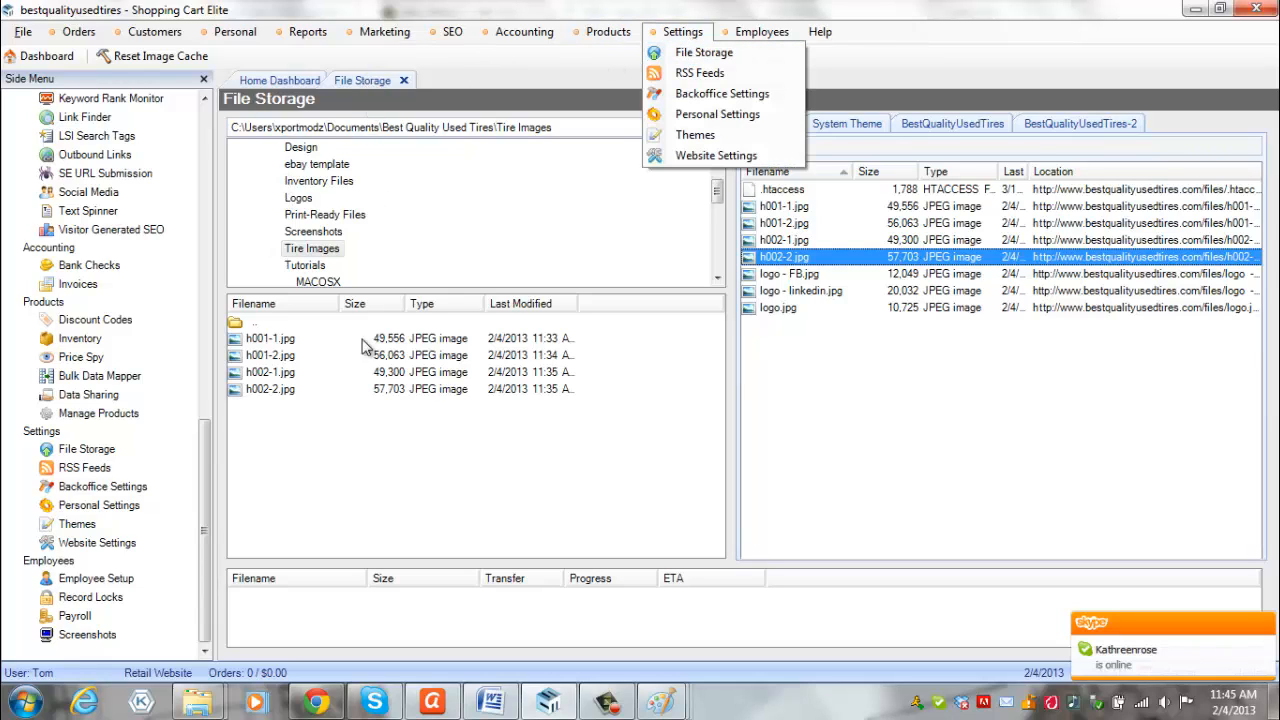
left_click(953, 443)
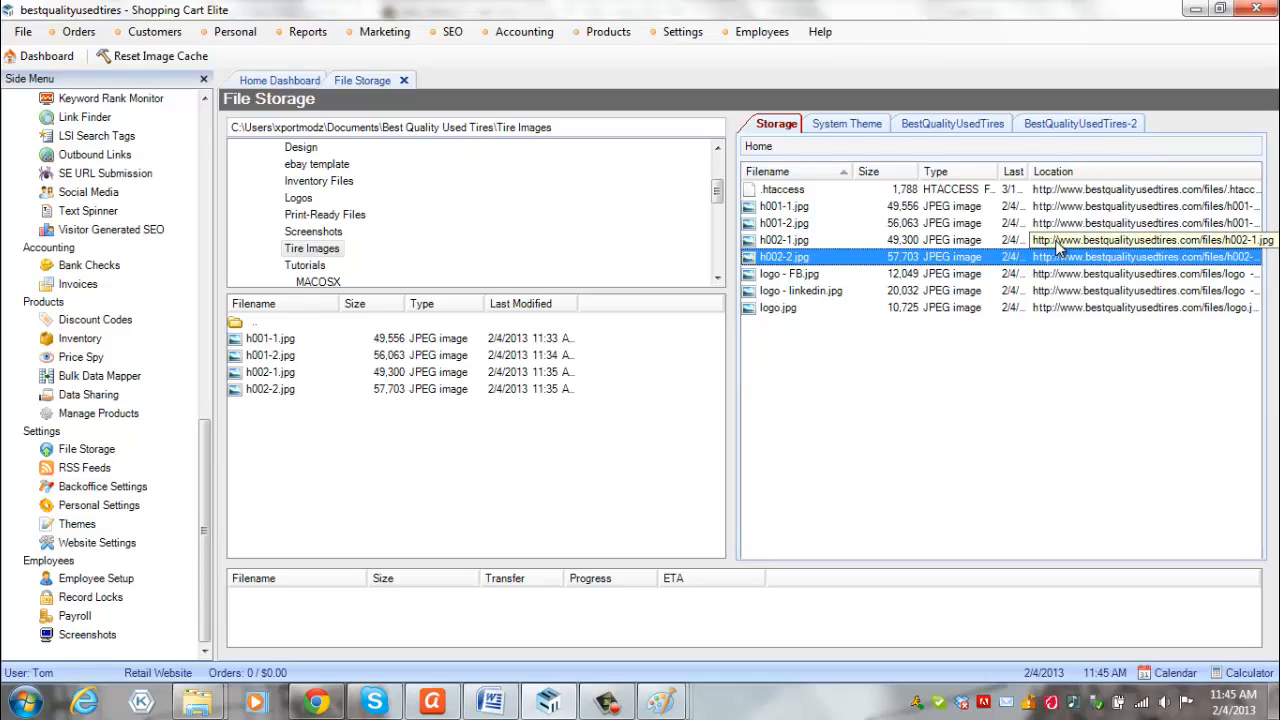
right_click(999, 240)
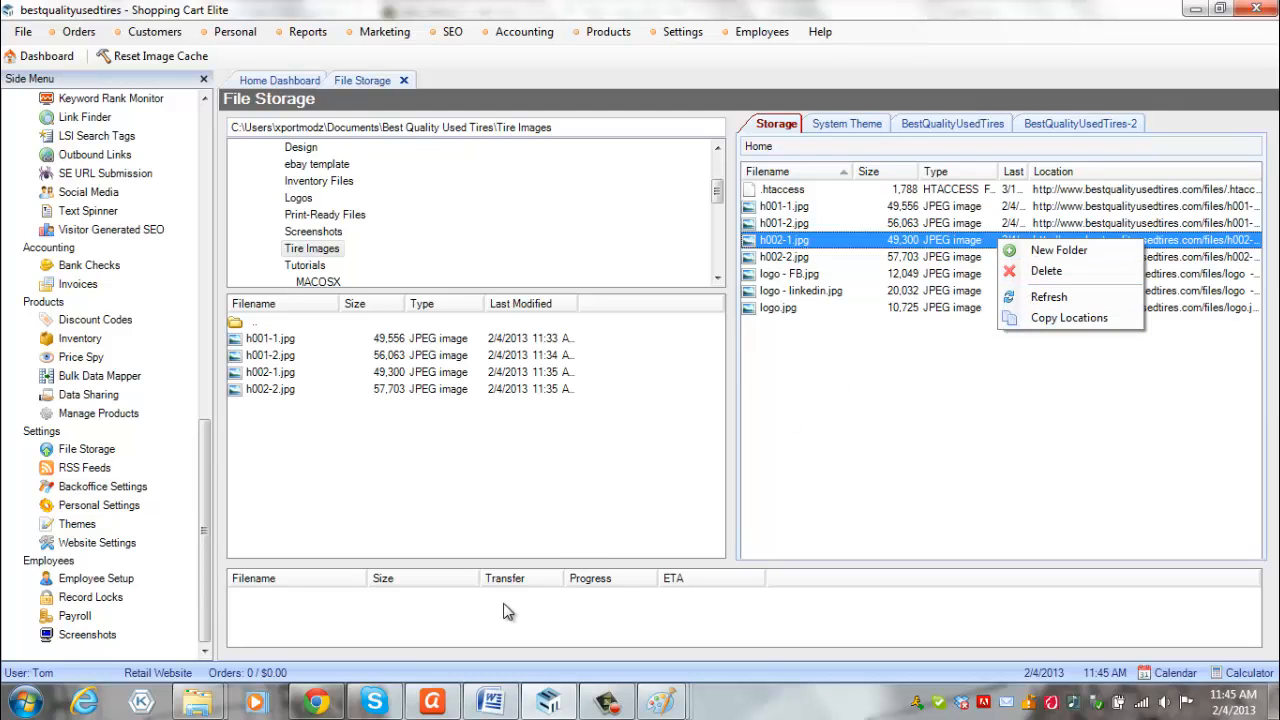
Switch to the eBay listing in Chrome, locate and select the image-2.jpg address in the description's HTML code, and return to Standard view.
left_click(316, 702)
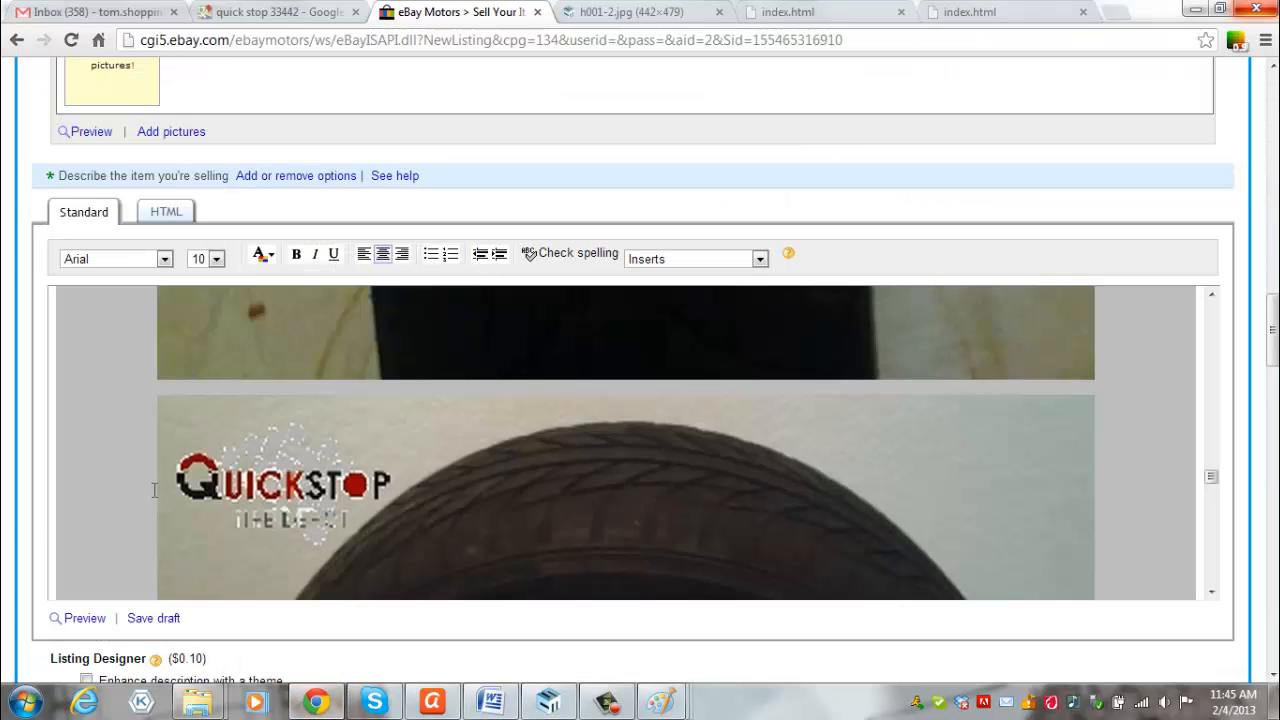
left_click(170, 215)
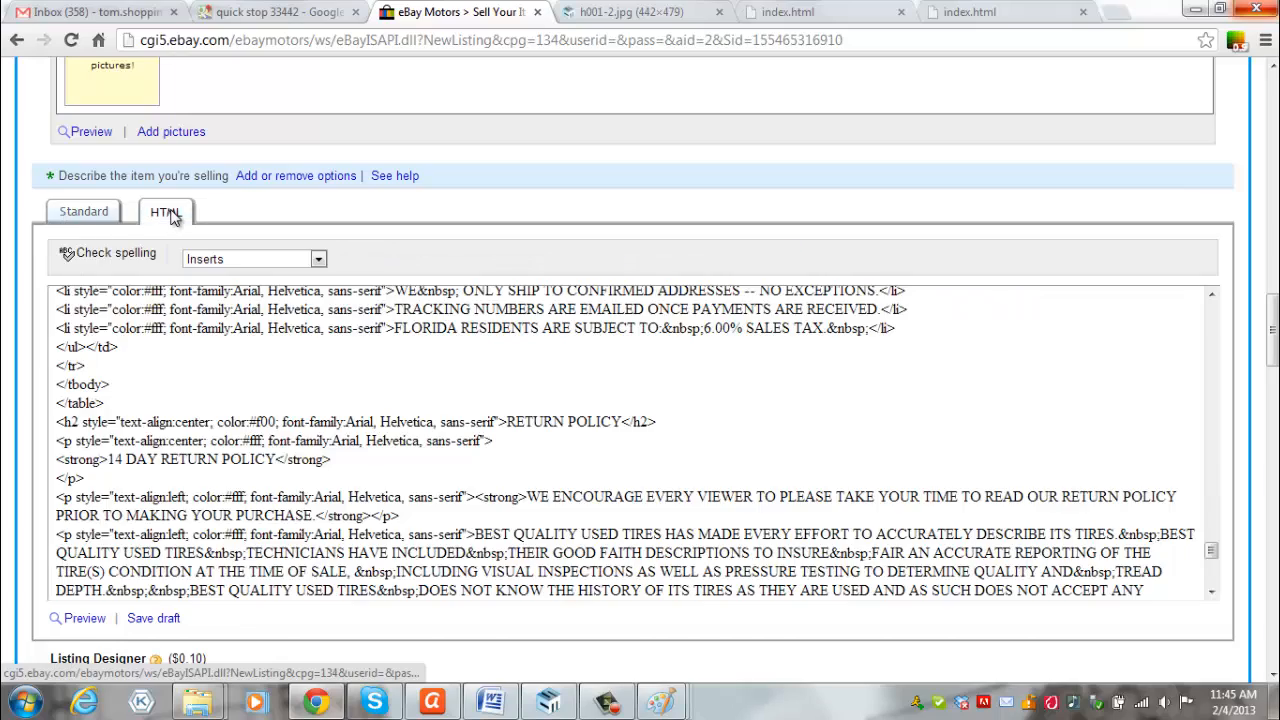
scroll(723, 456, "down", 5)
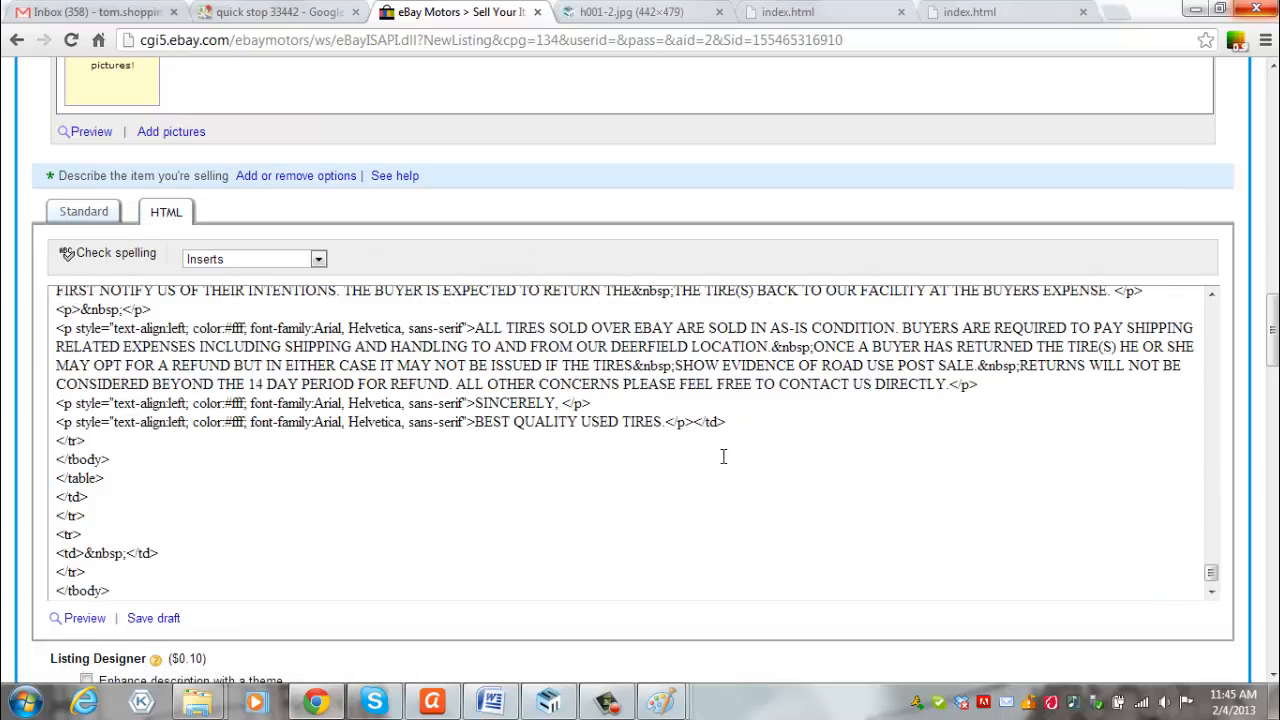
scroll(723, 456, "up", 15)
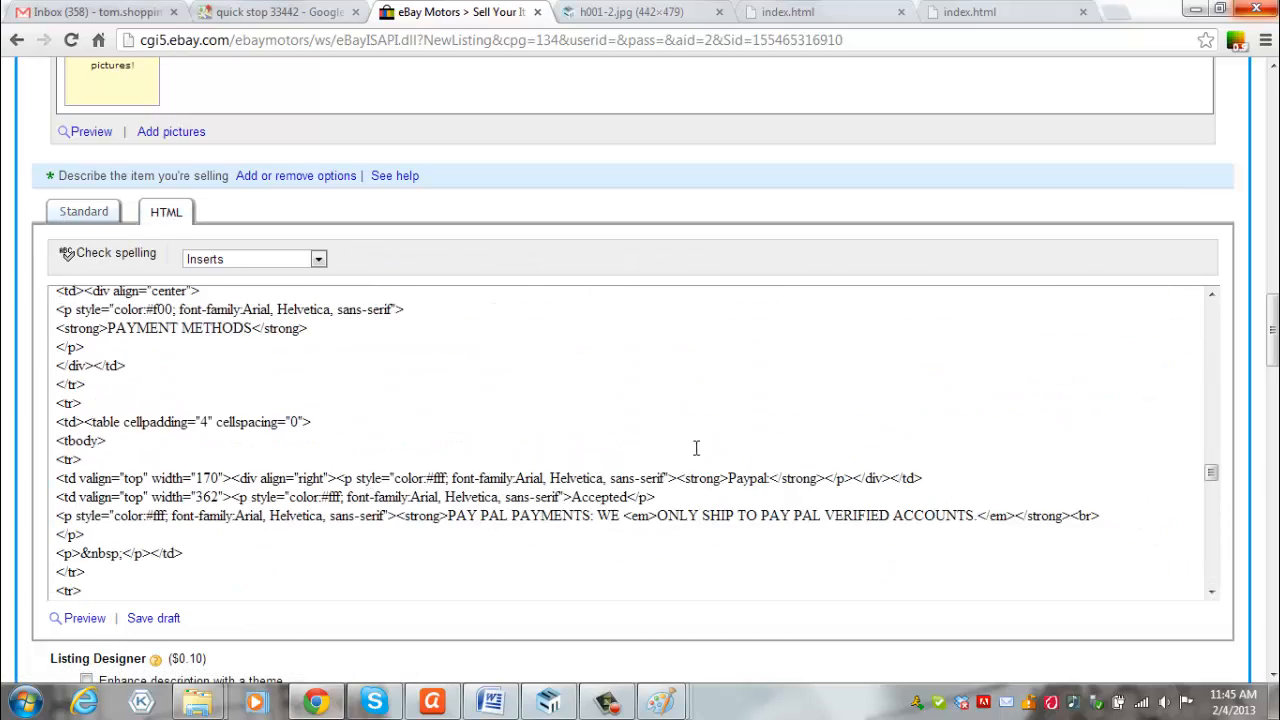
scroll(696, 447, "up", 5)
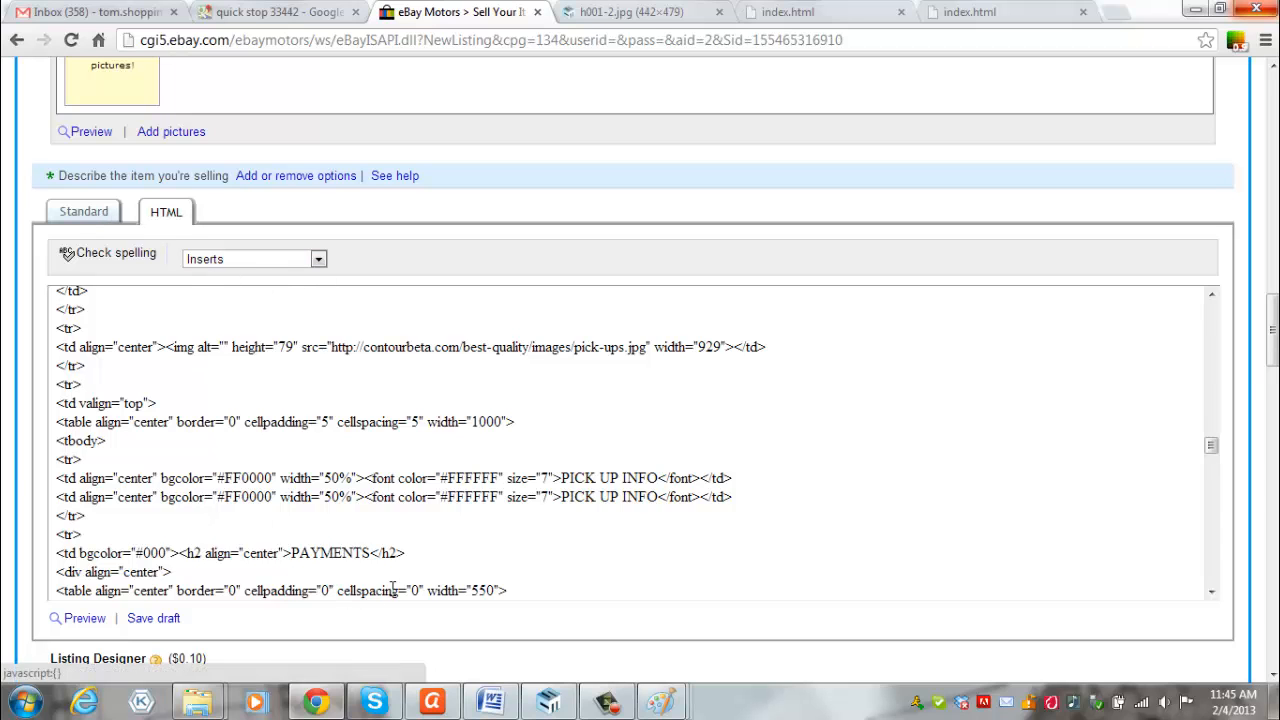
scroll(649, 451, "up", 6)
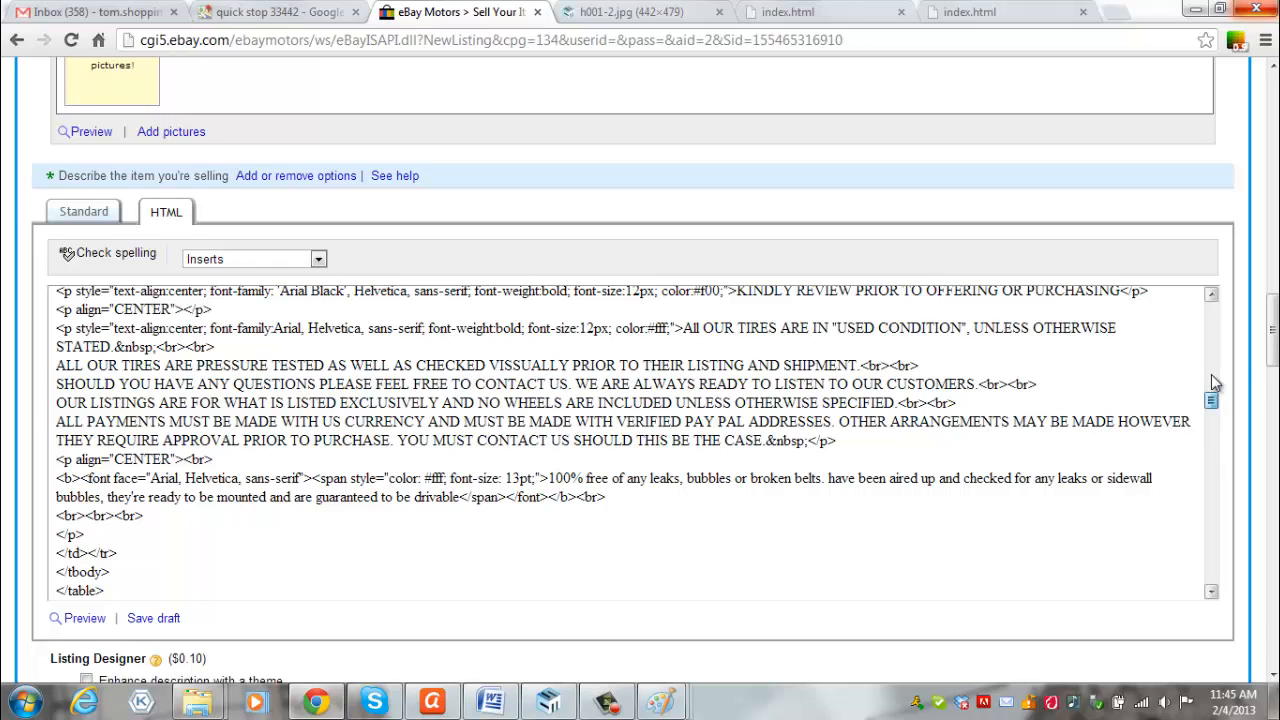
left_click_drag(1211, 400, 1212, 316)
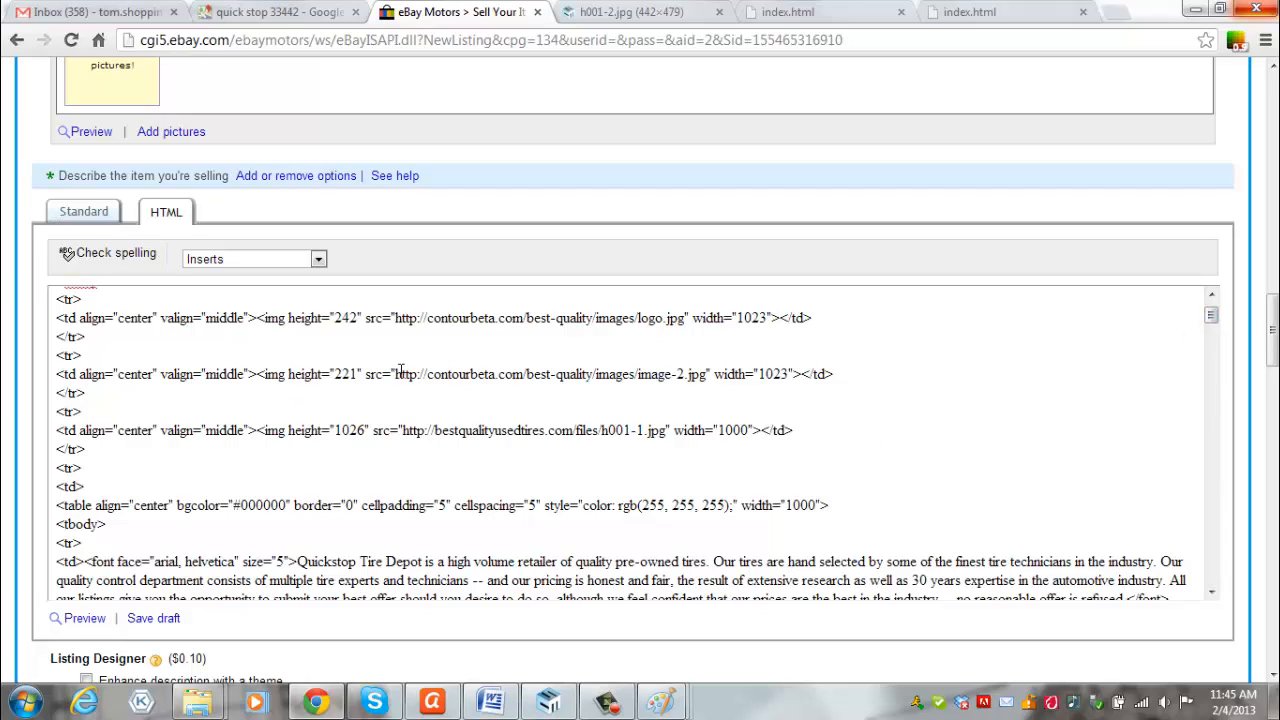
left_click_drag(395, 374, 712, 384)
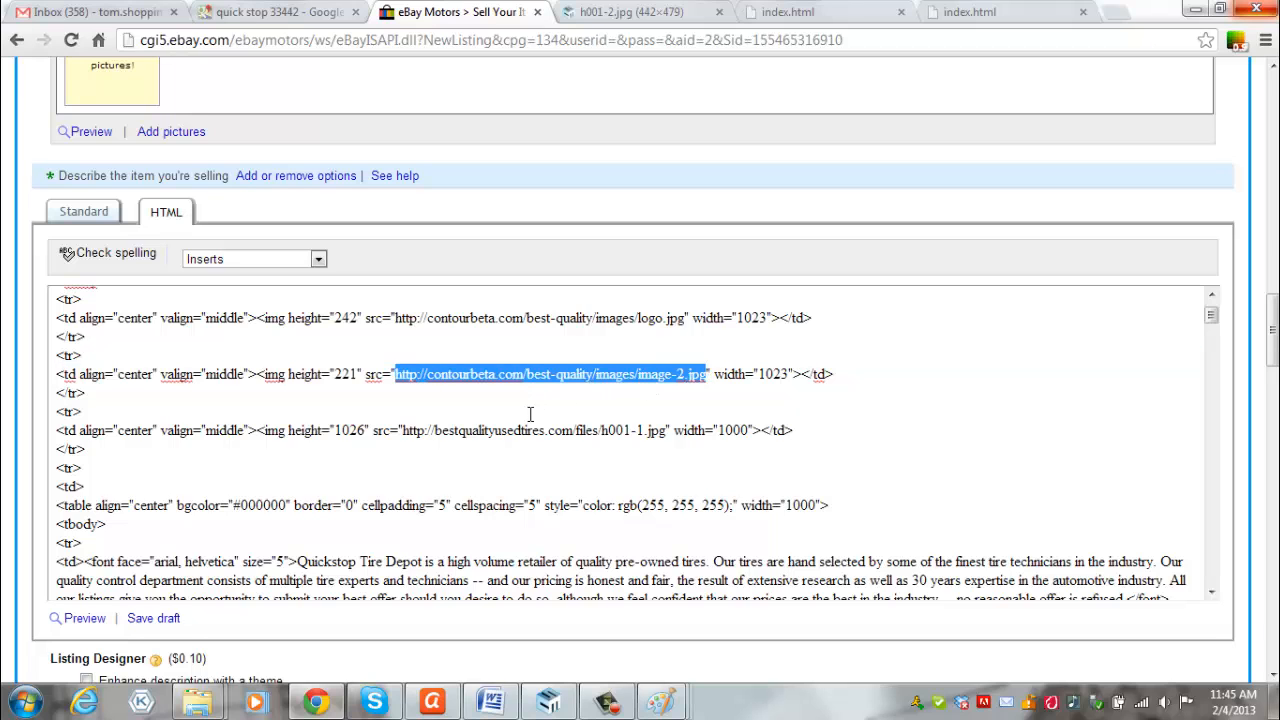
scroll(519, 440, "down", 15)
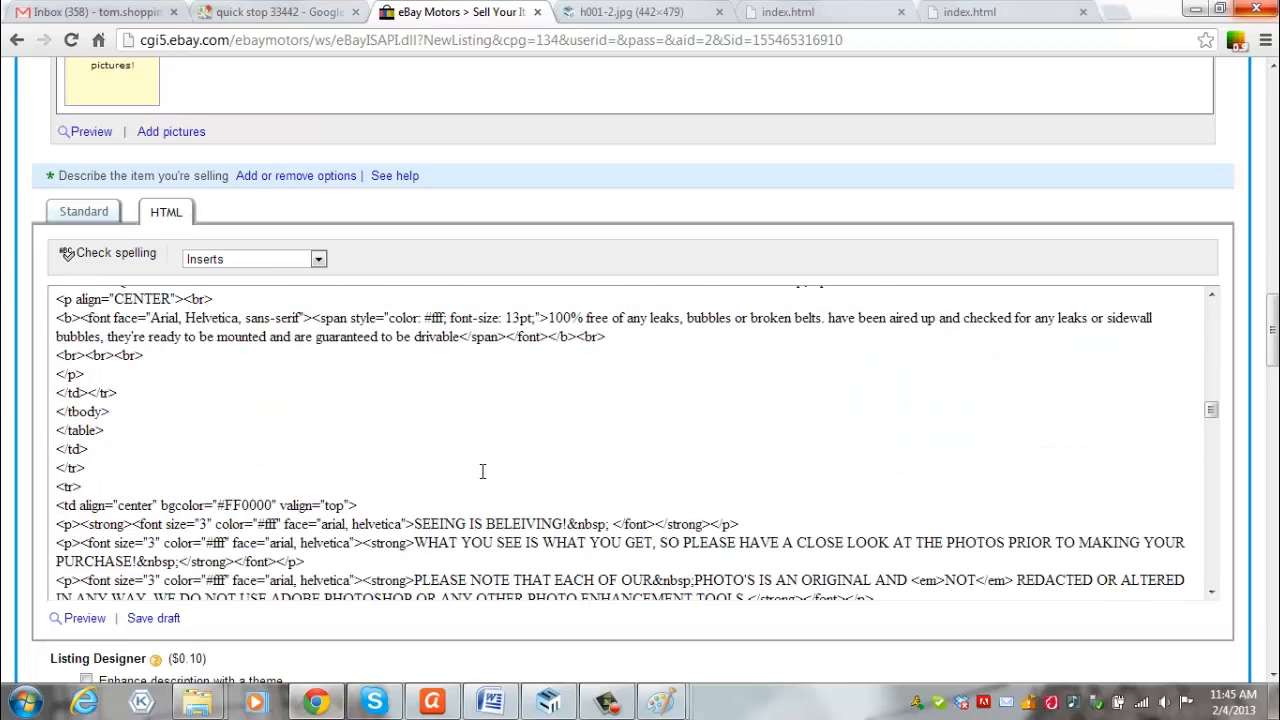
left_click(84, 213)
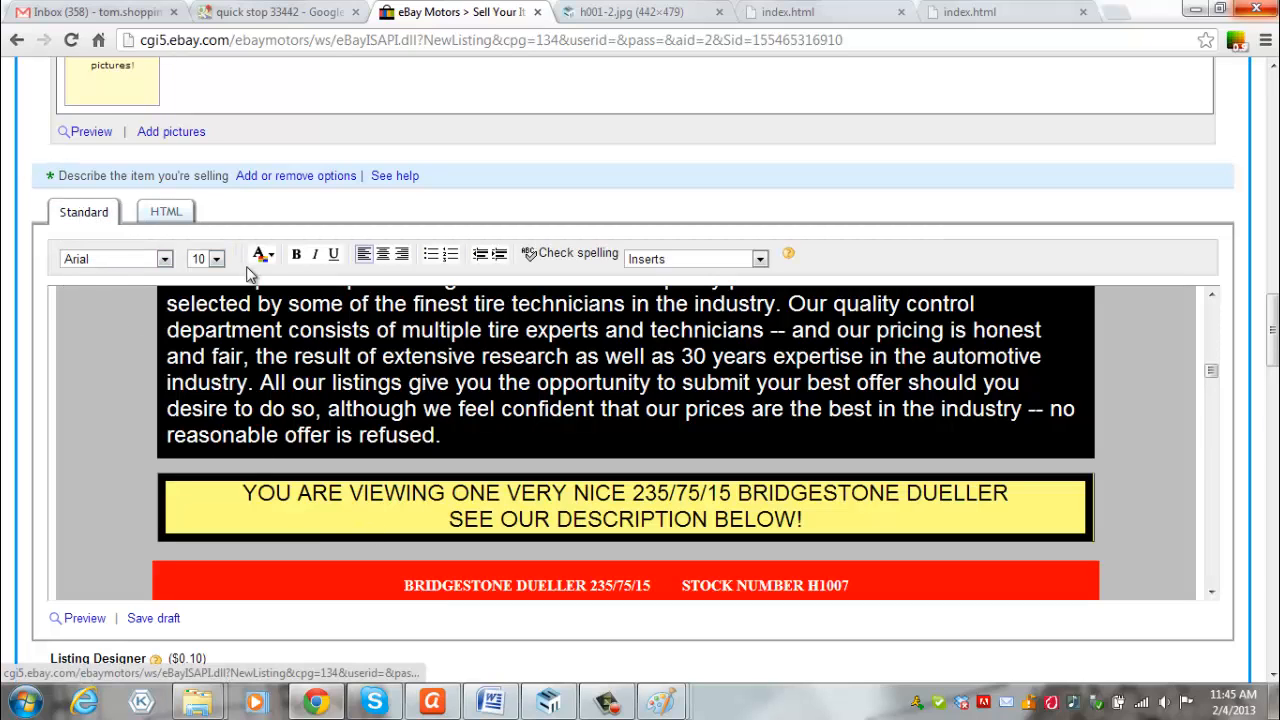
type("ffff")
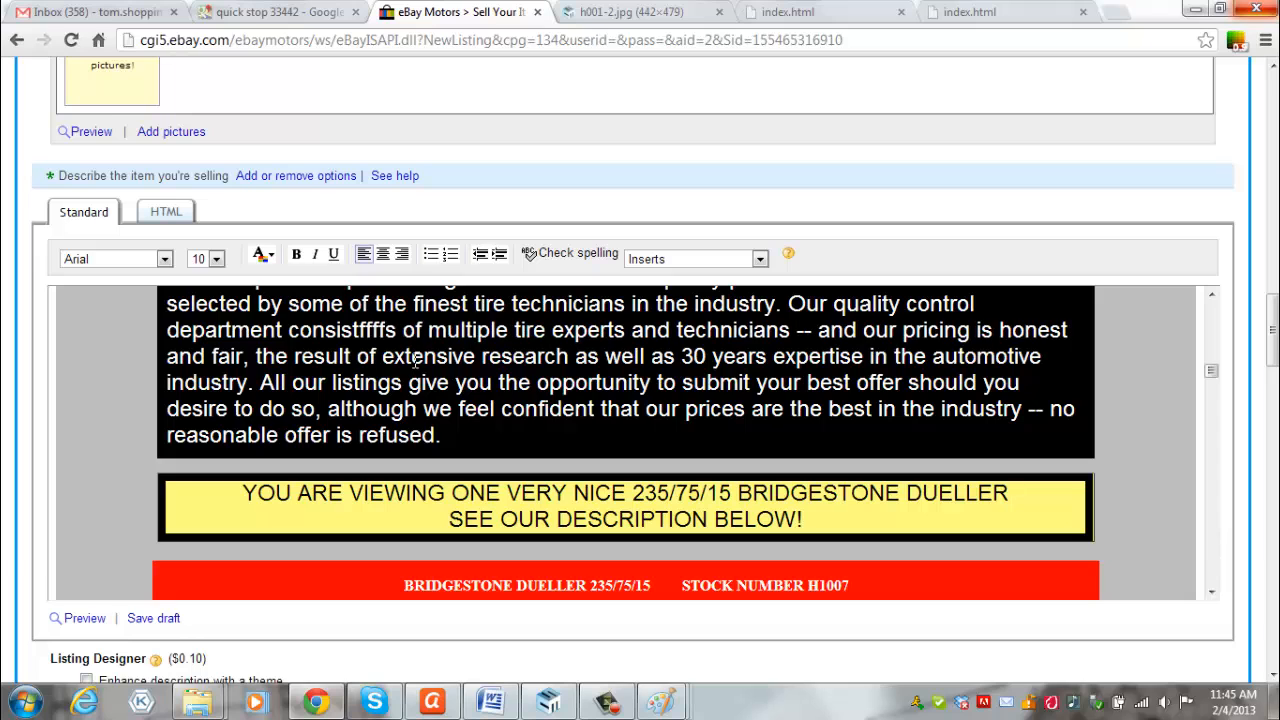
key("BackSpace")
key("BackSpace")
key("BackSpace")
key("BackSpace")
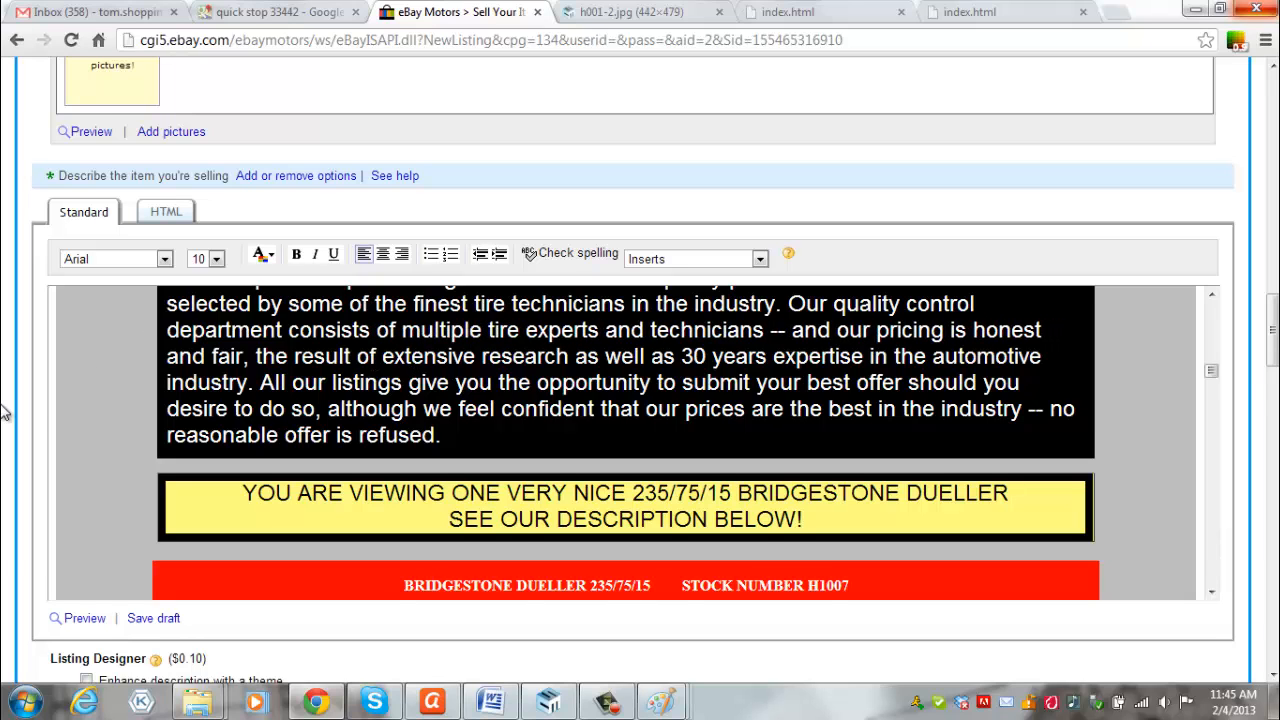
scroll(5, 412, "down", 3)
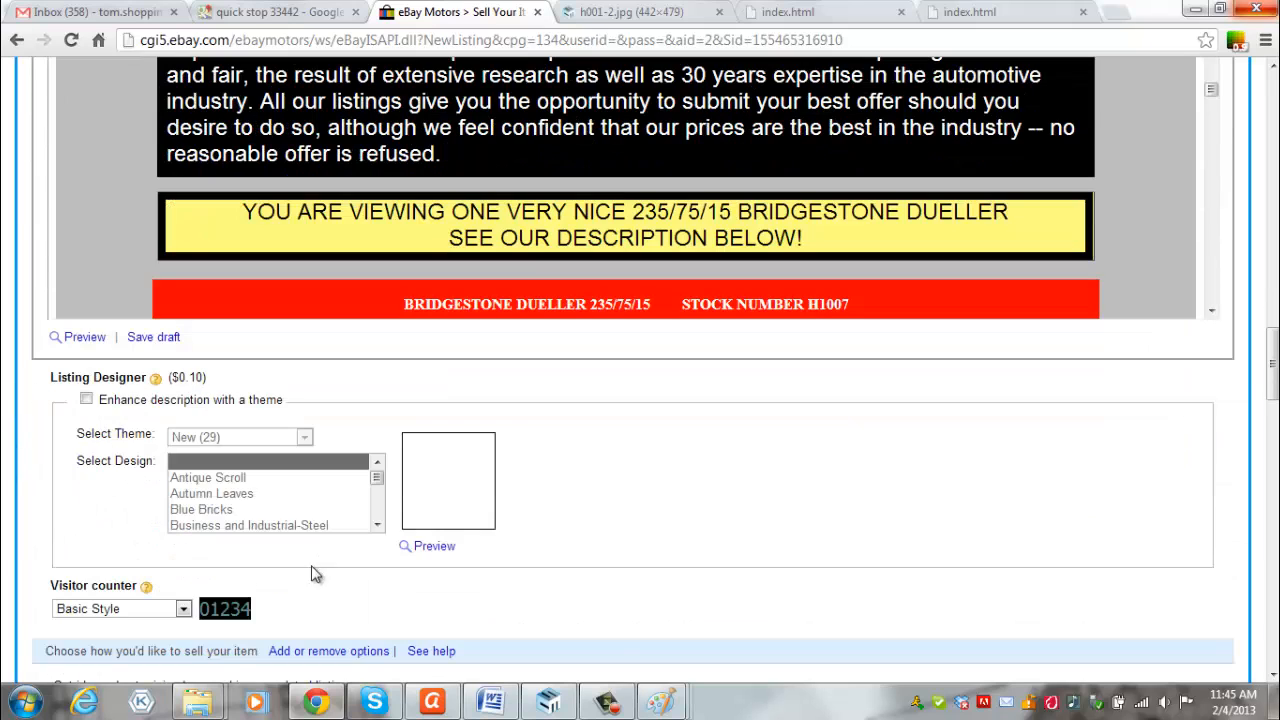
left_click(606, 701)
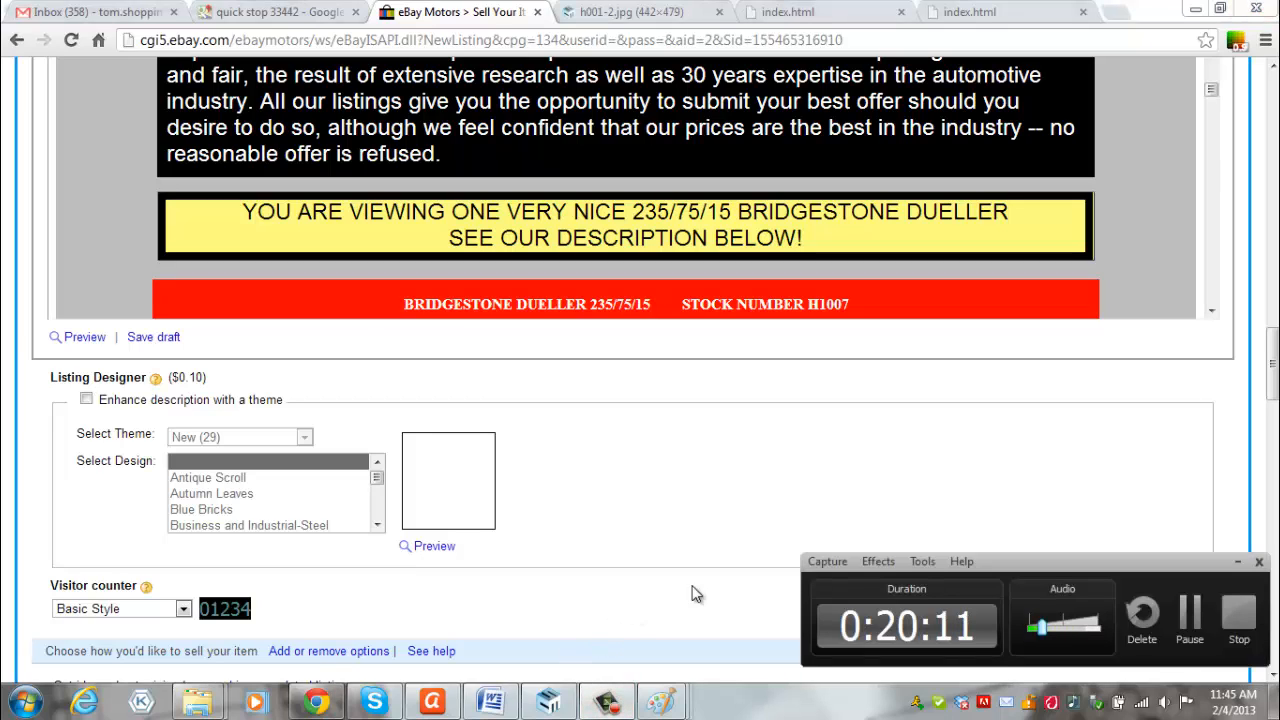